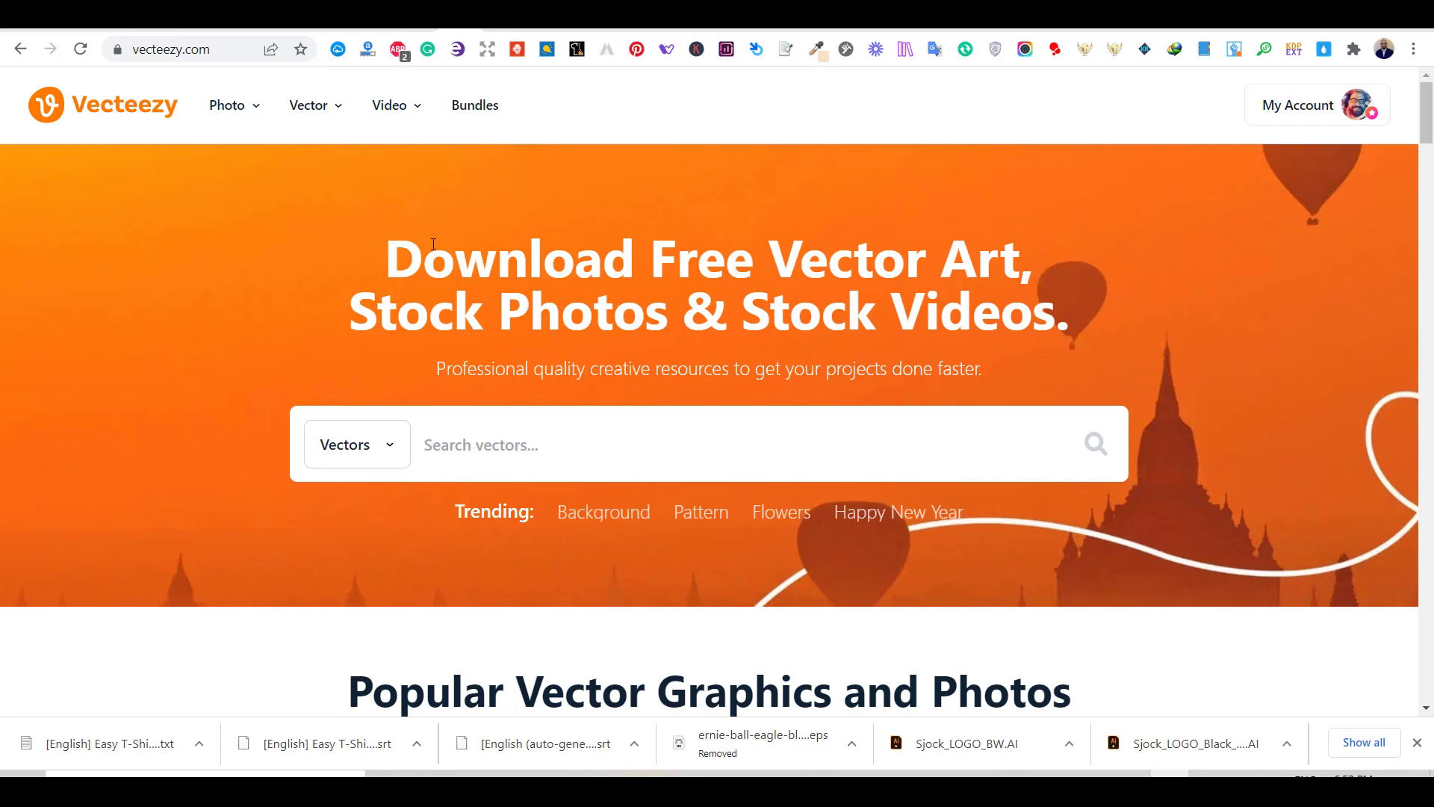
Search the vectors for "motorcycle"
mouse_move(420, 110)
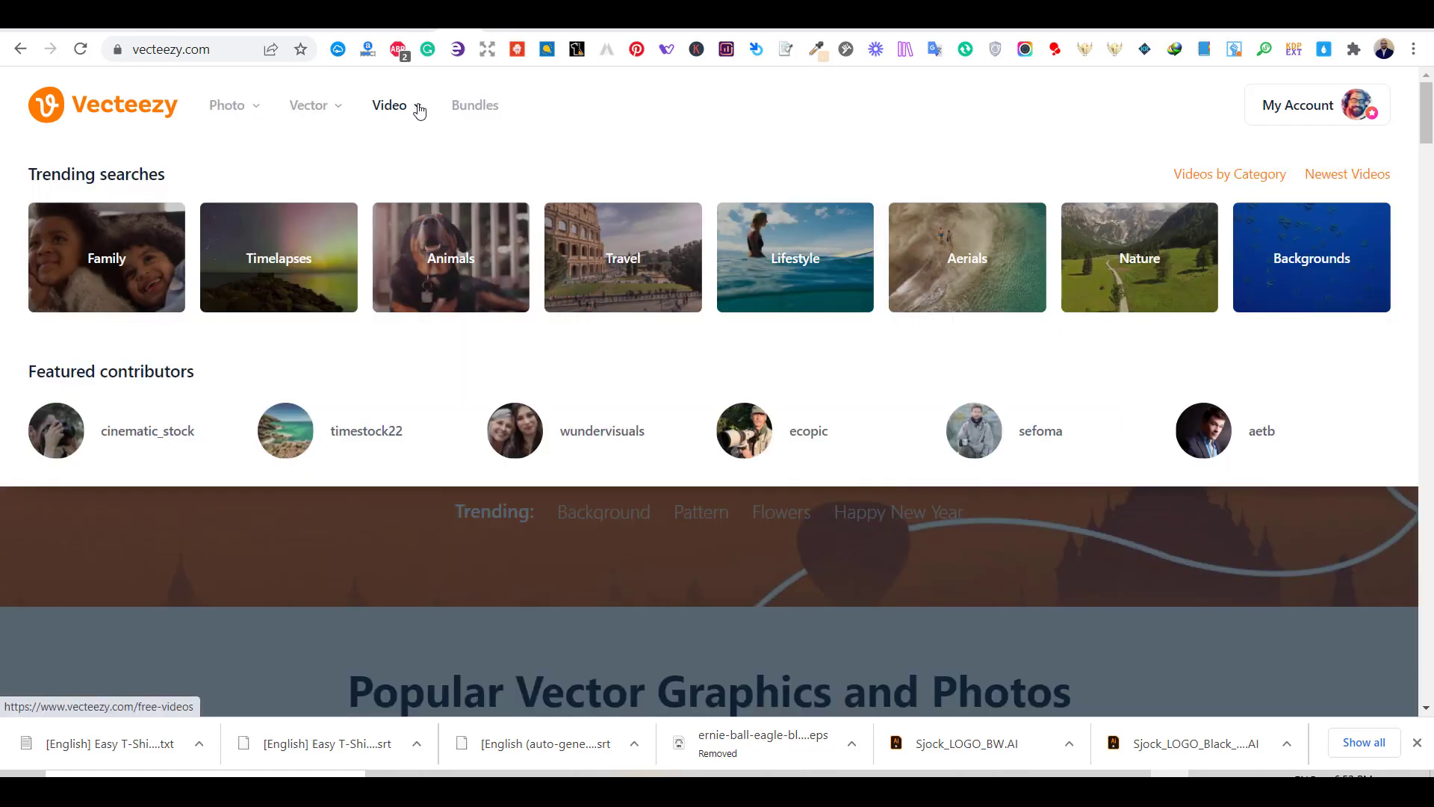
mouse_move(338, 115)
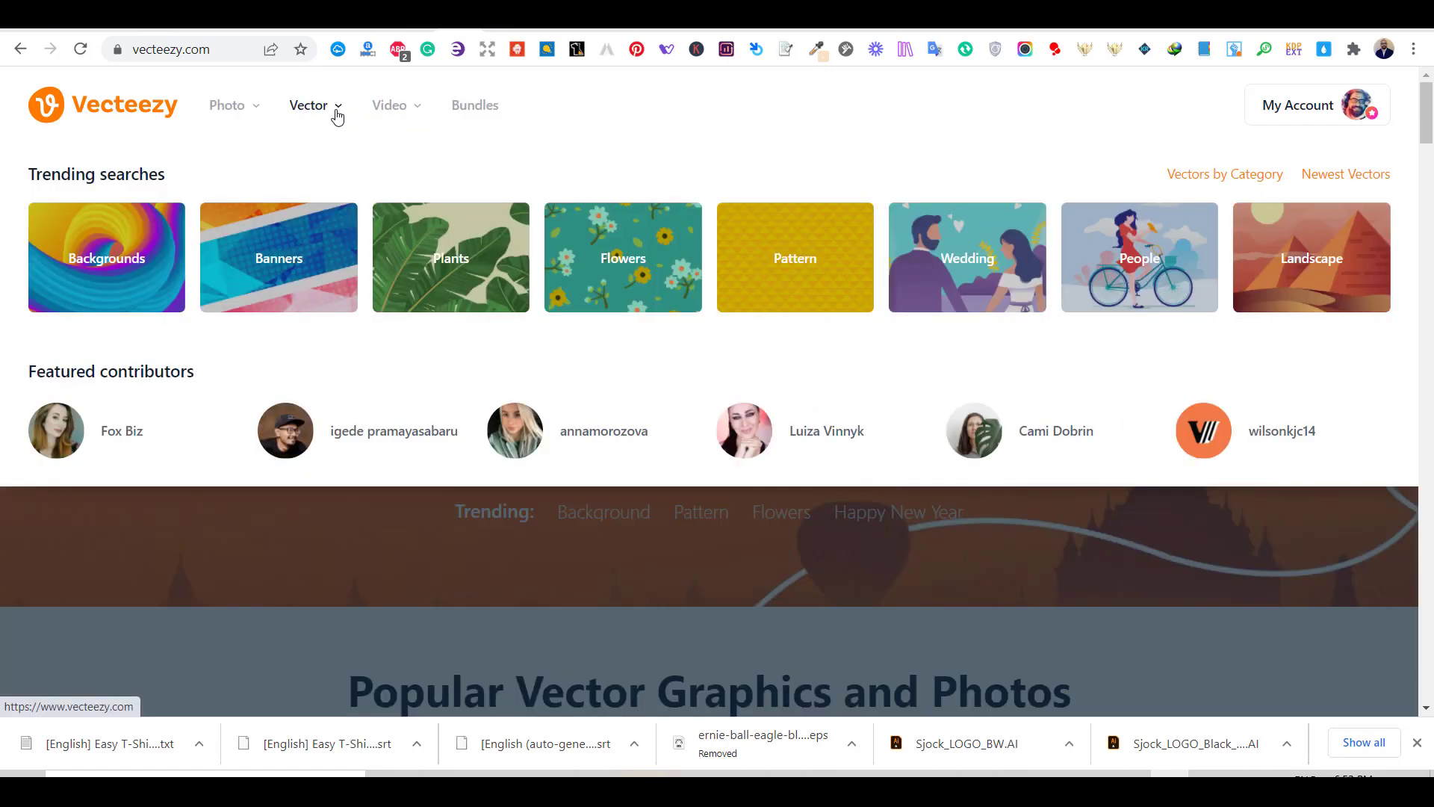
mouse_move(251, 116)
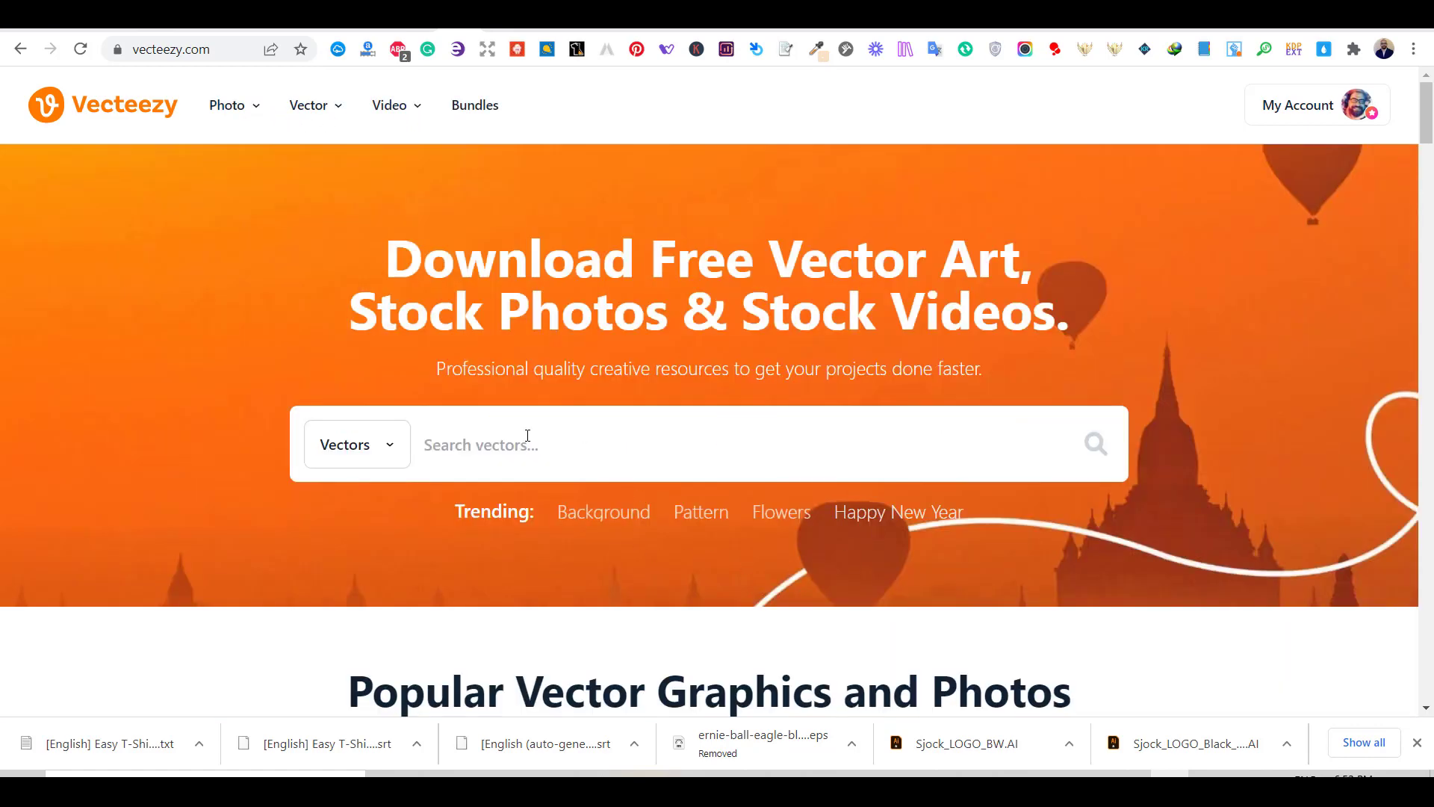
click(527, 436)
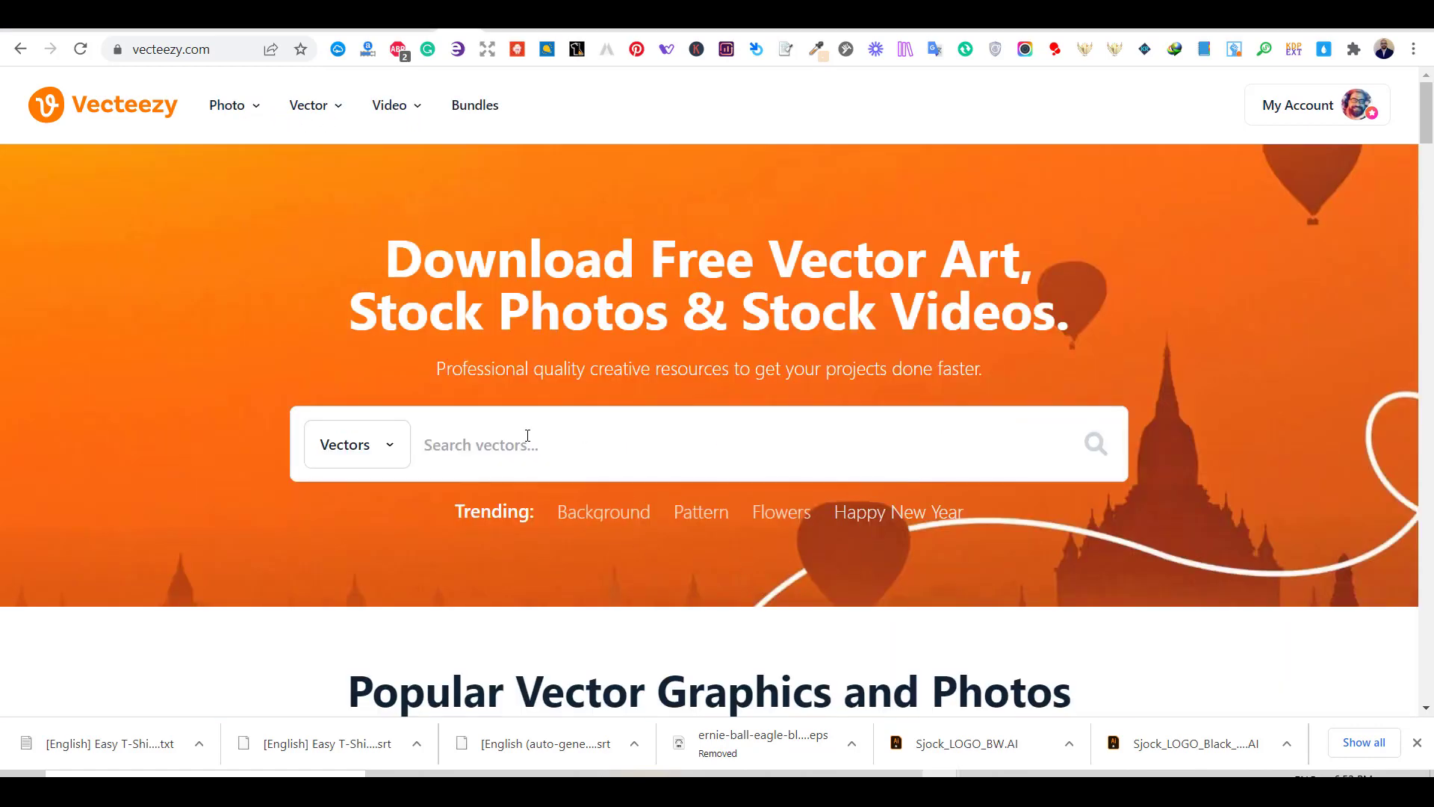
text(motor)
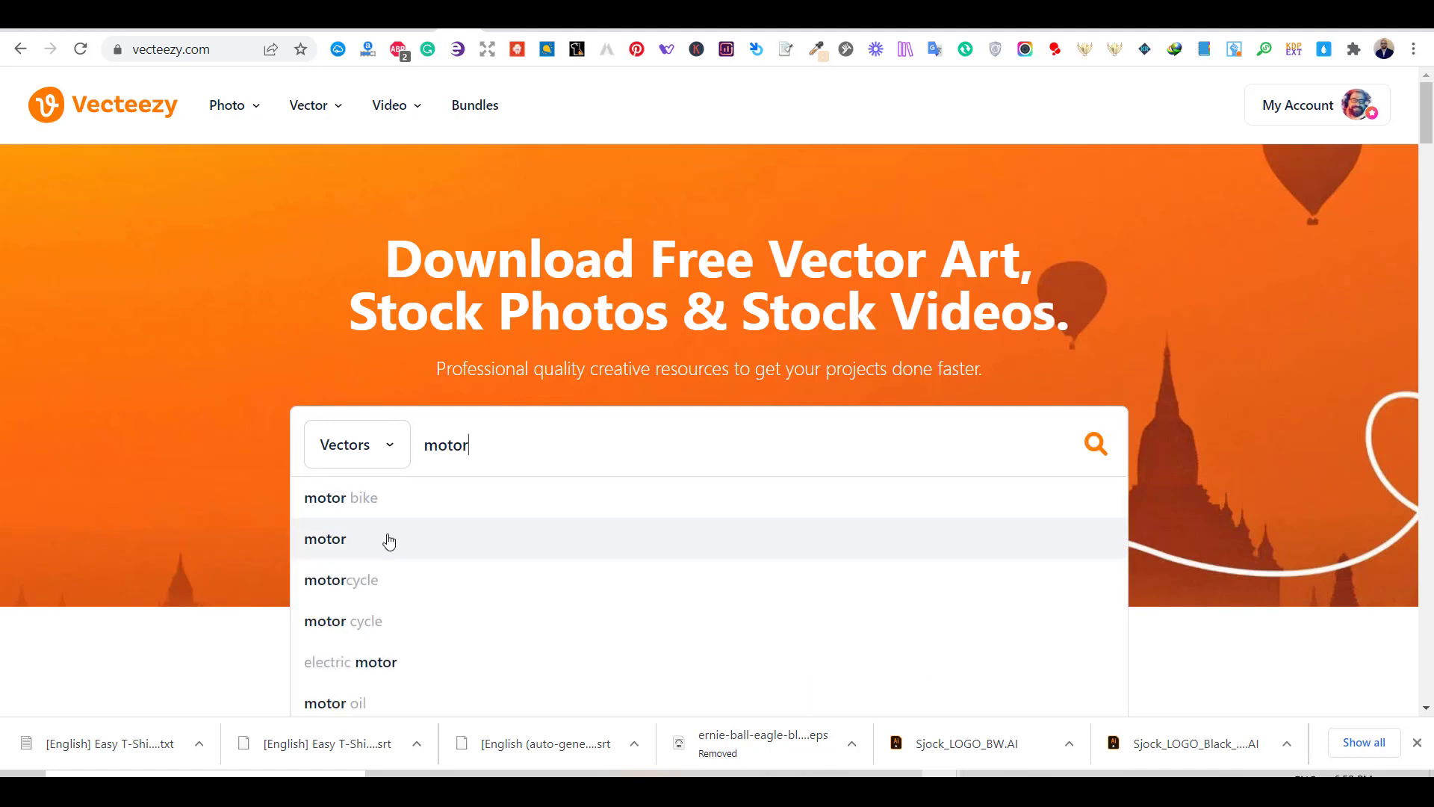
click(343, 582)
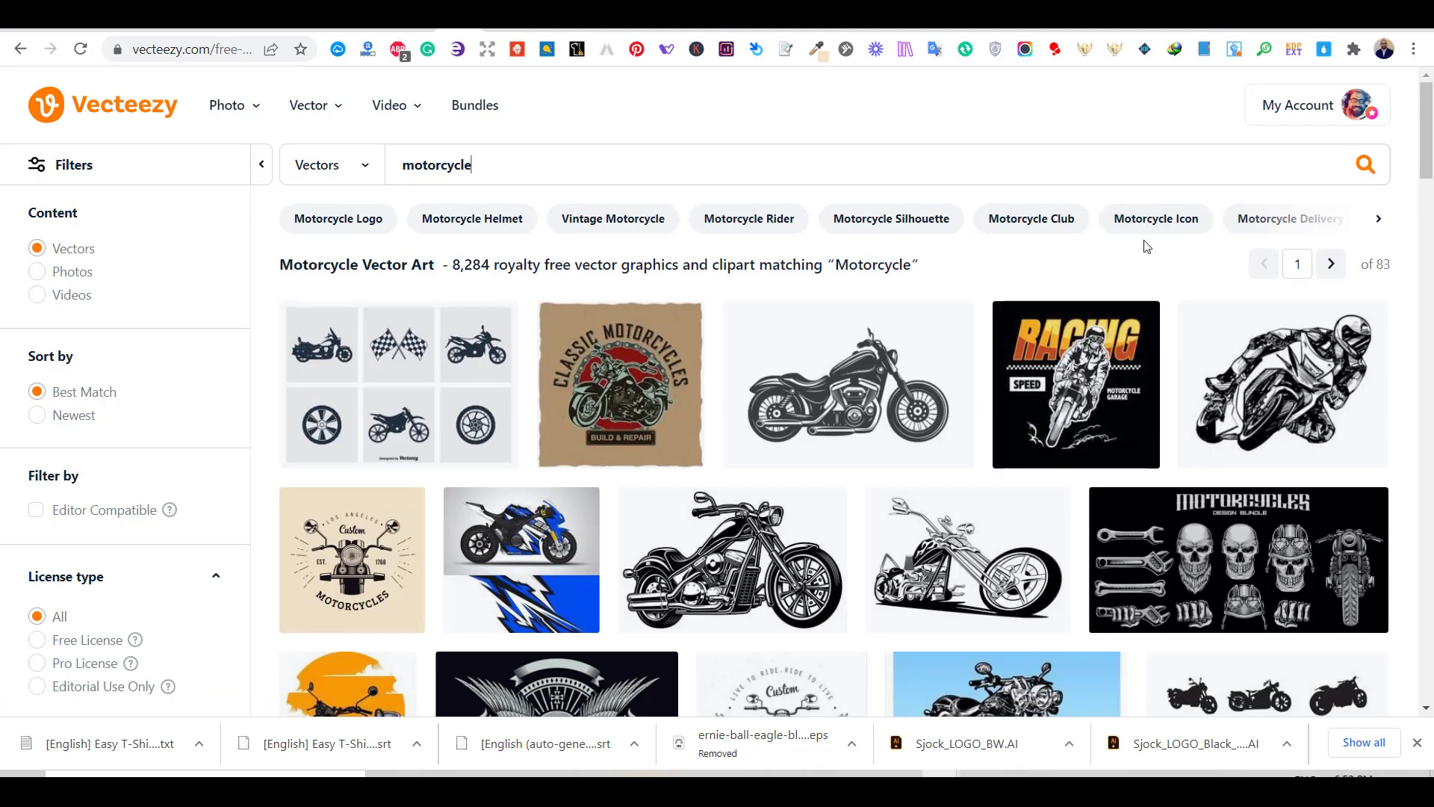
Open the black "Racing Speed" motorcycle garage illustration from the results and look up what its Pro License means
scroll(1144, 247, down, 4)
scroll(1145, 254, up, 4)
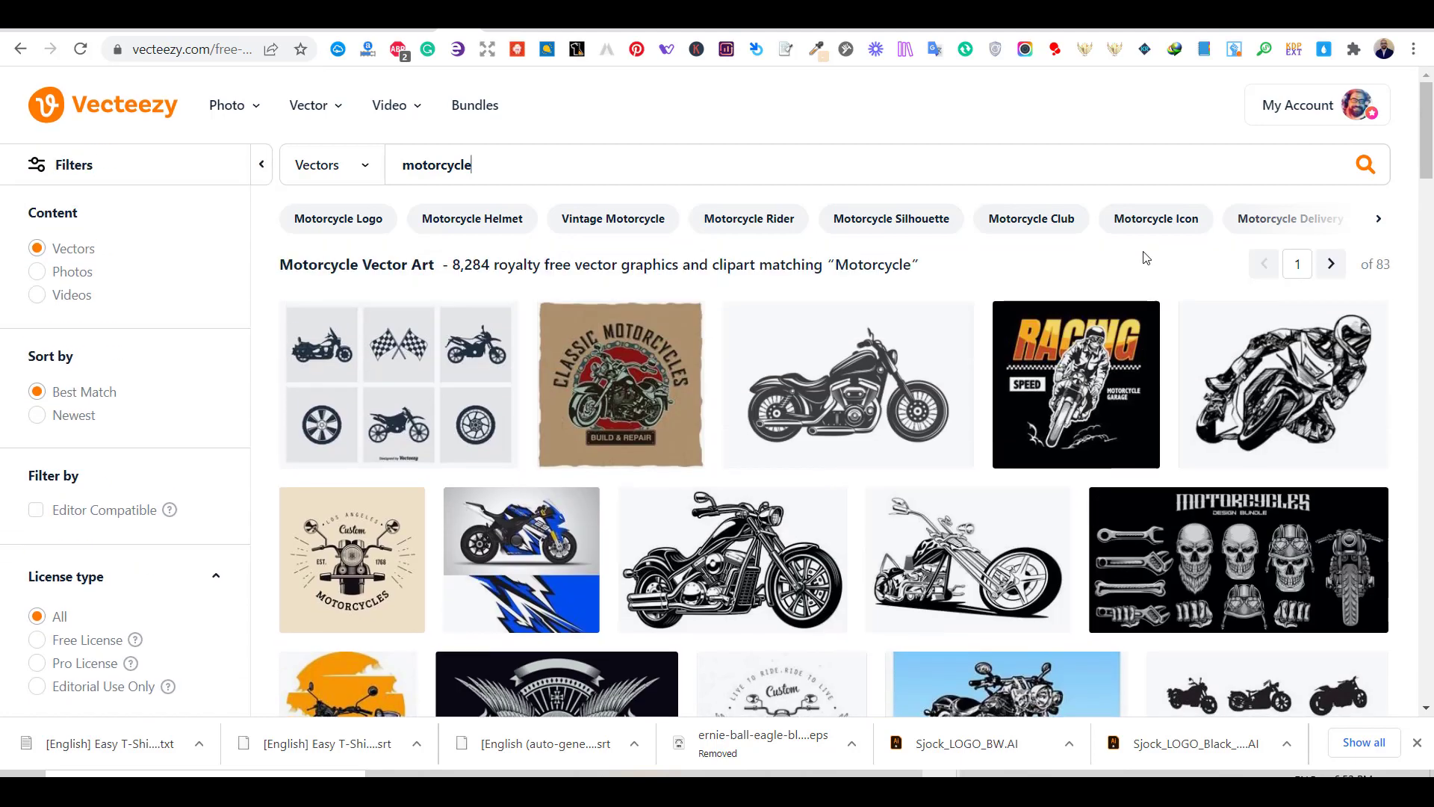
click(1090, 394)
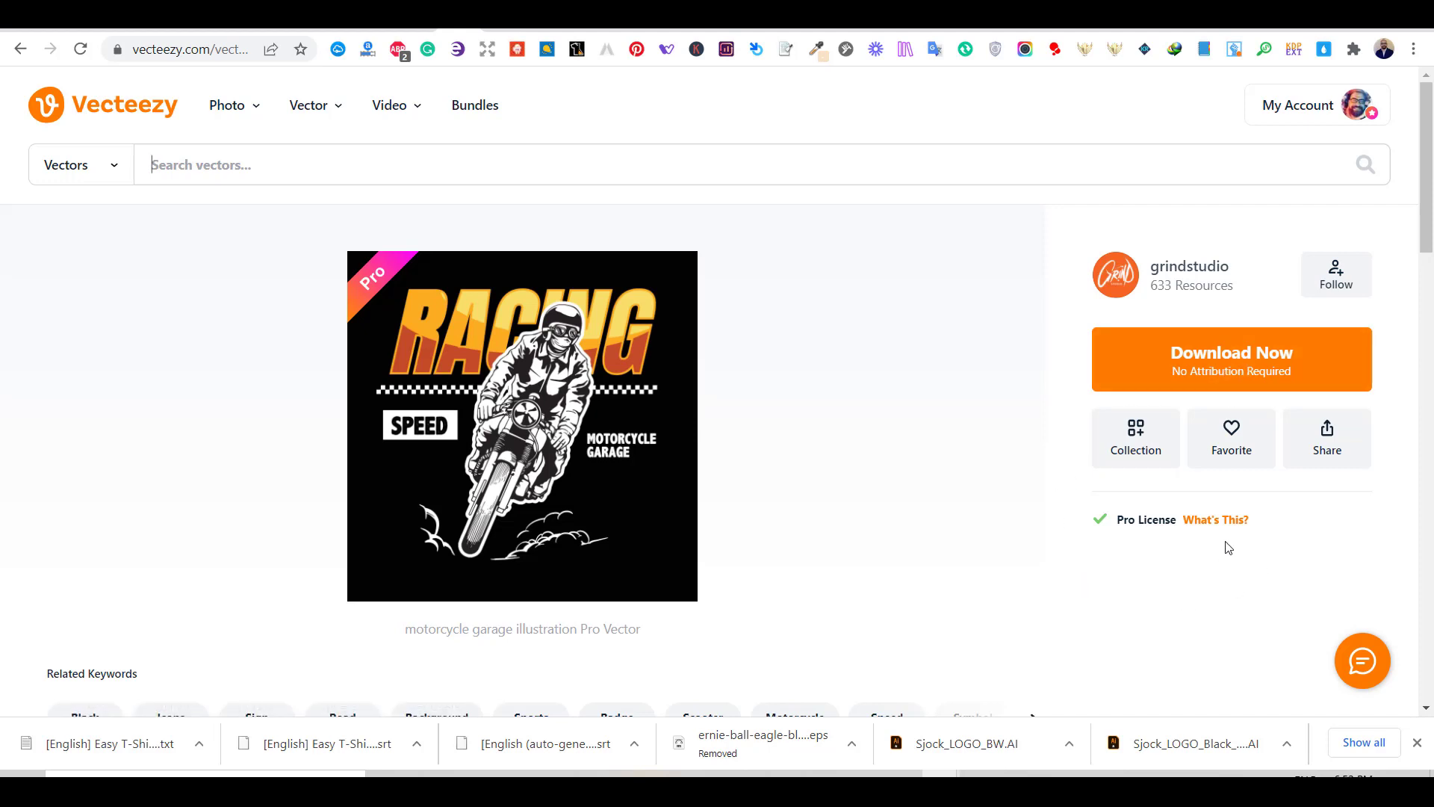
click(1217, 521)
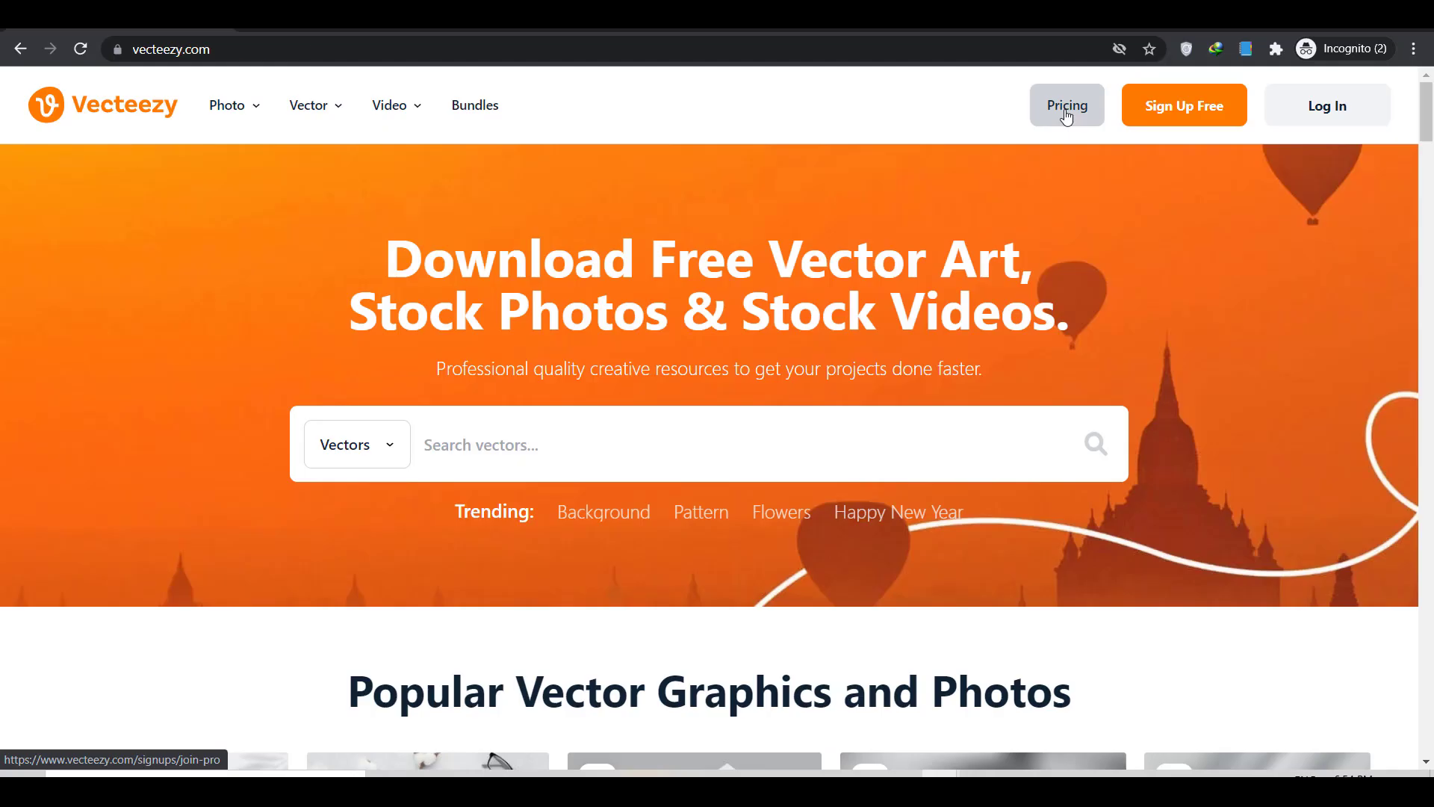
Open the Vecteezy pricing page and review the Free and Pro features and the yearly and monthly subscriptions
click(1066, 114)
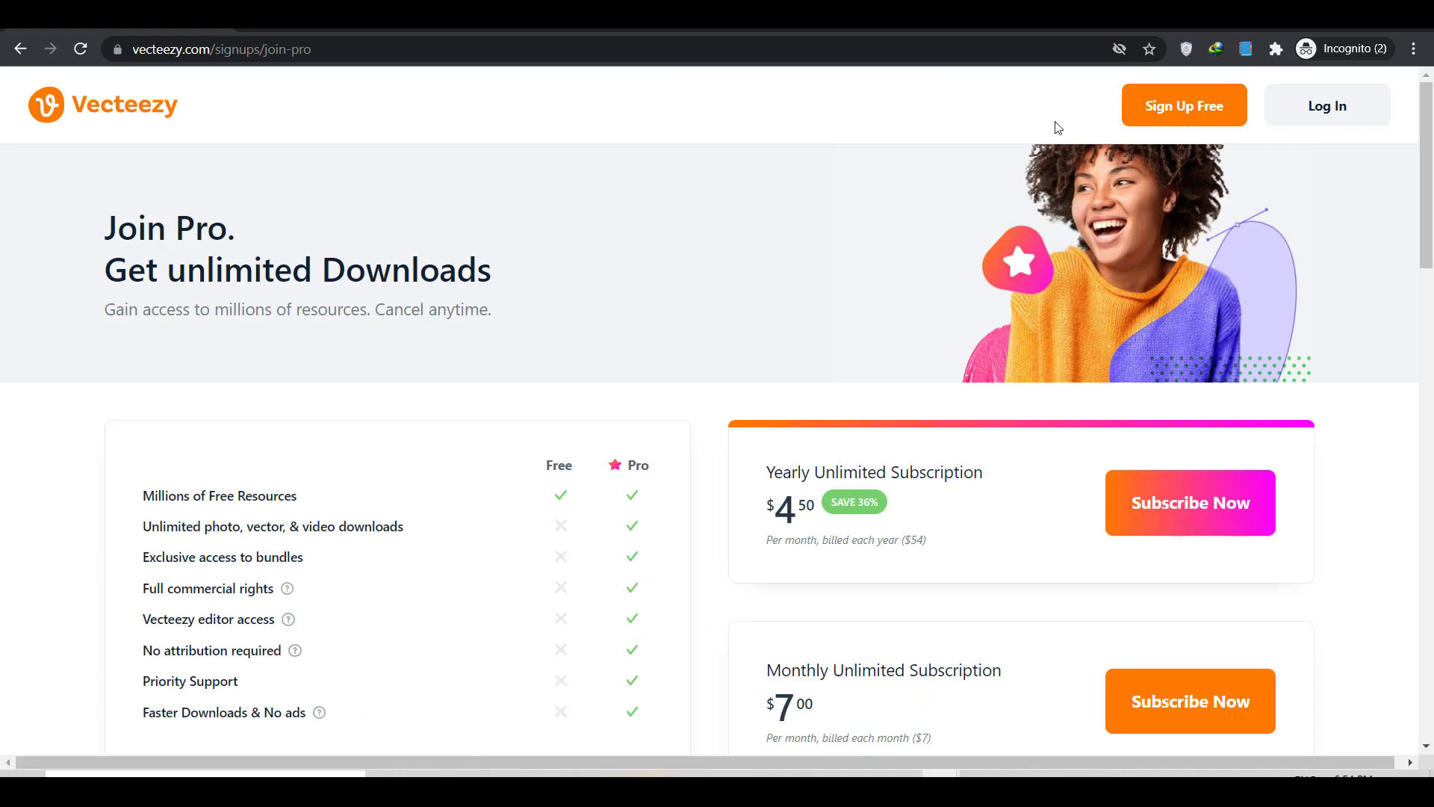
scroll(775, 295, down, 3)
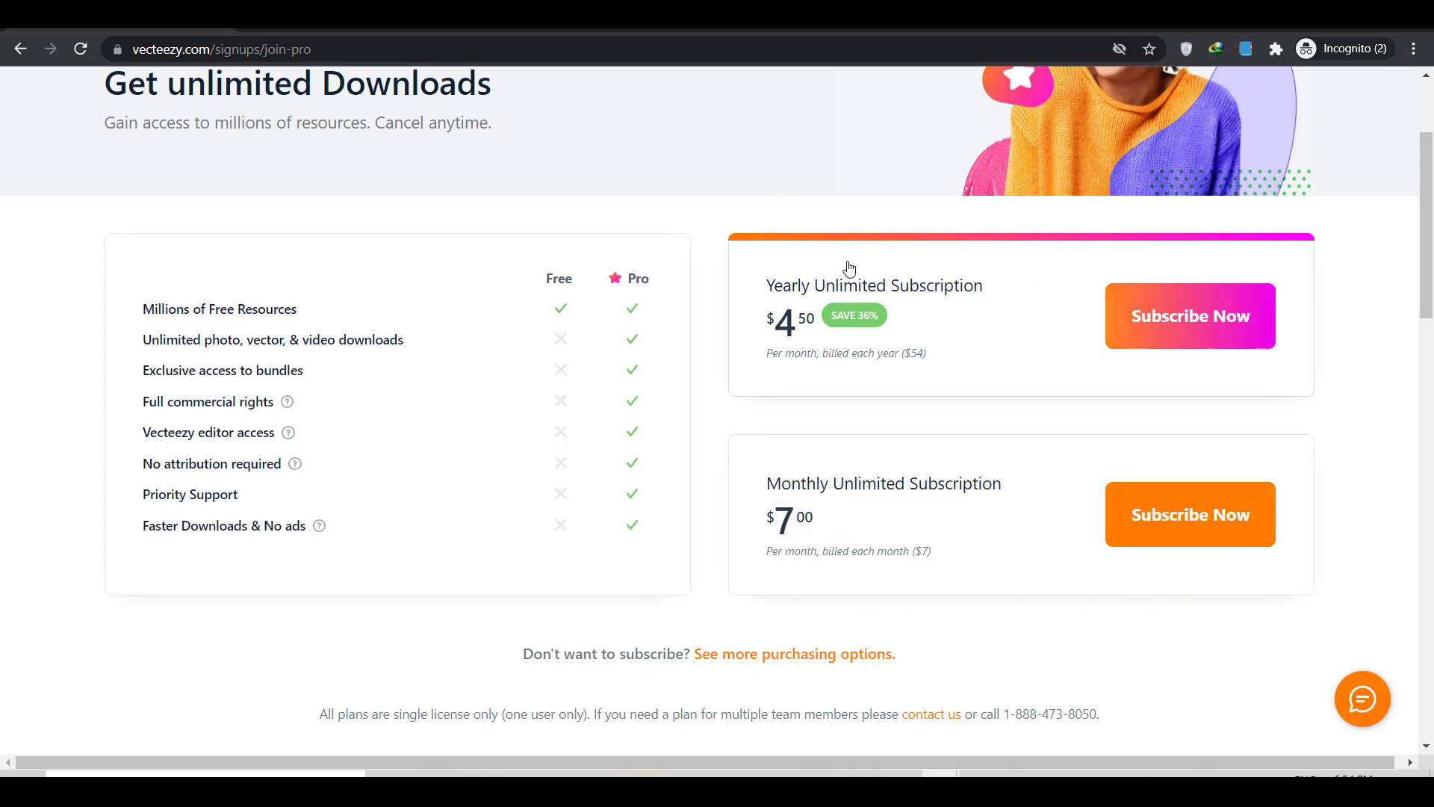
Return to the motorcycle garage illustration, download it and open the downloaded file in Illustrator
key(alt+Tab)
click(1233, 374)
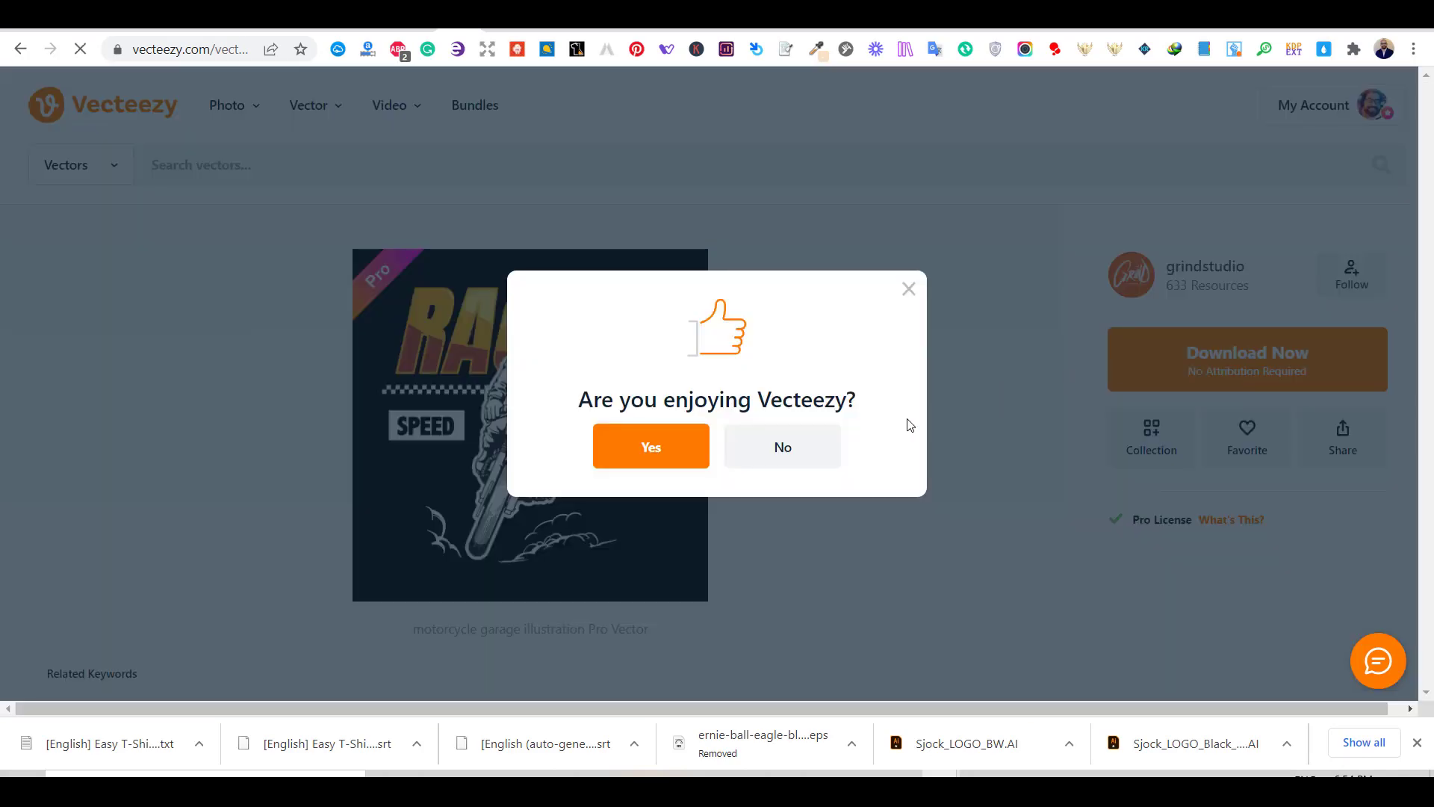
click(732, 471)
click(571, 457)
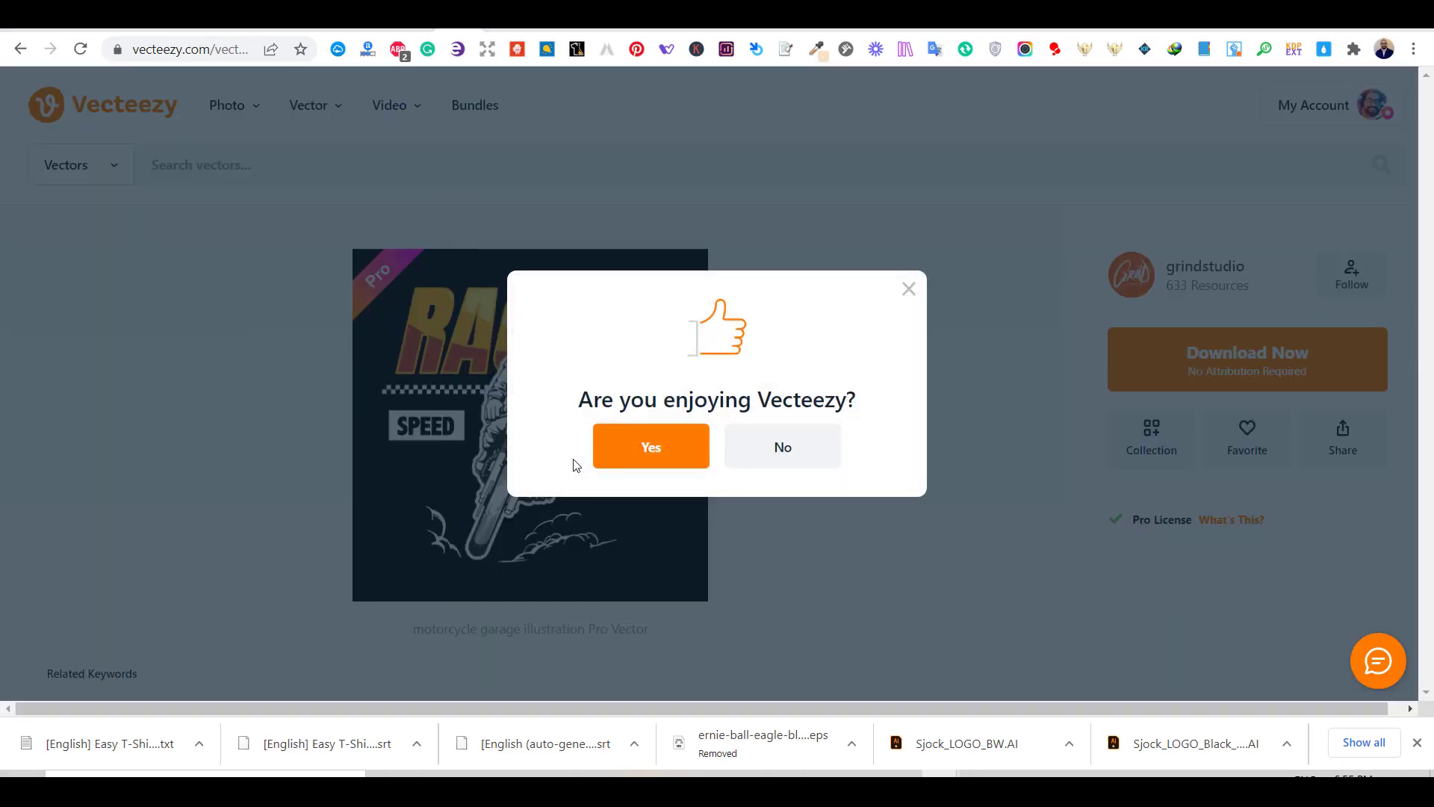
double_click(385, 212)
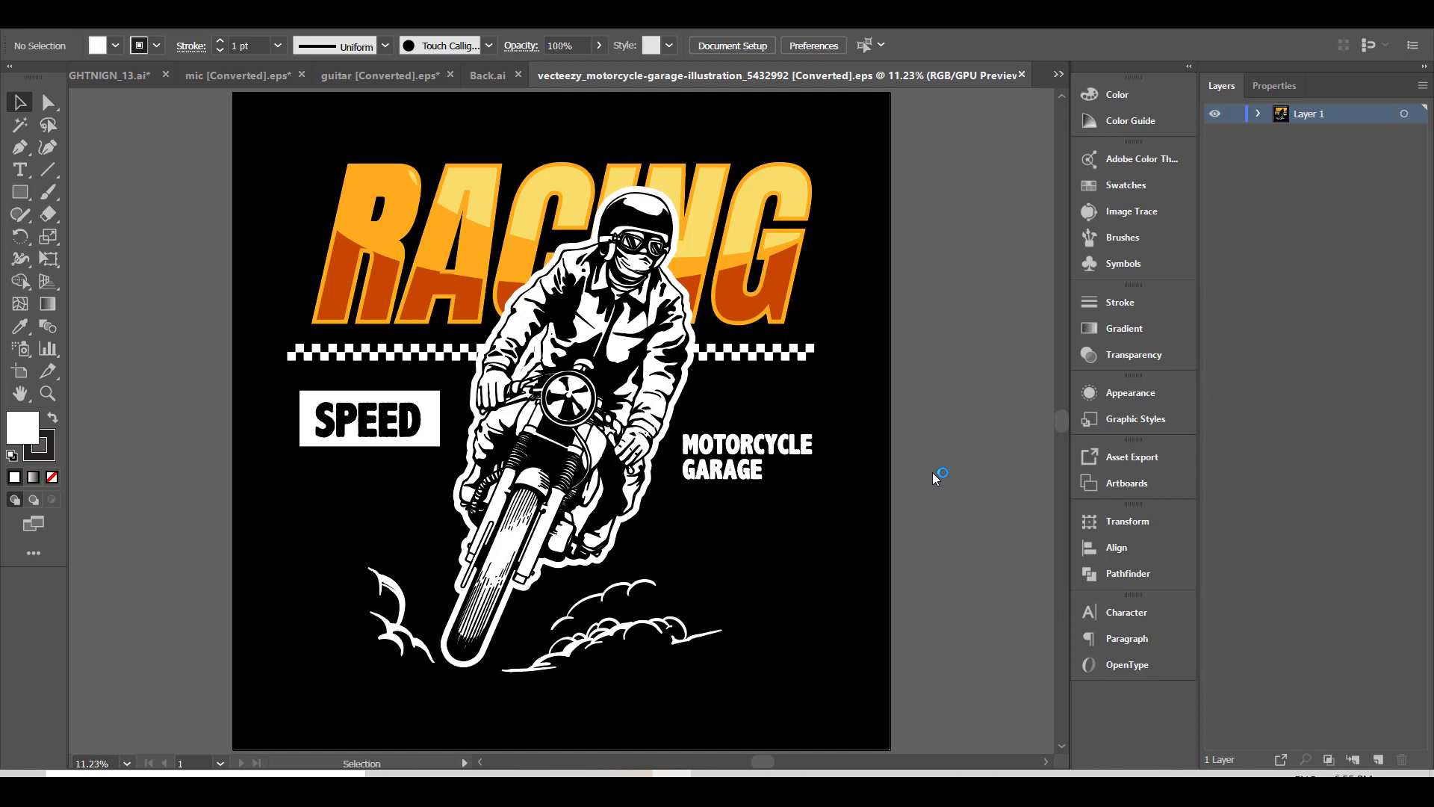
Search Vecteezy's vectors for "ribbon" and browse the results for a suitable design
text(ribbon)
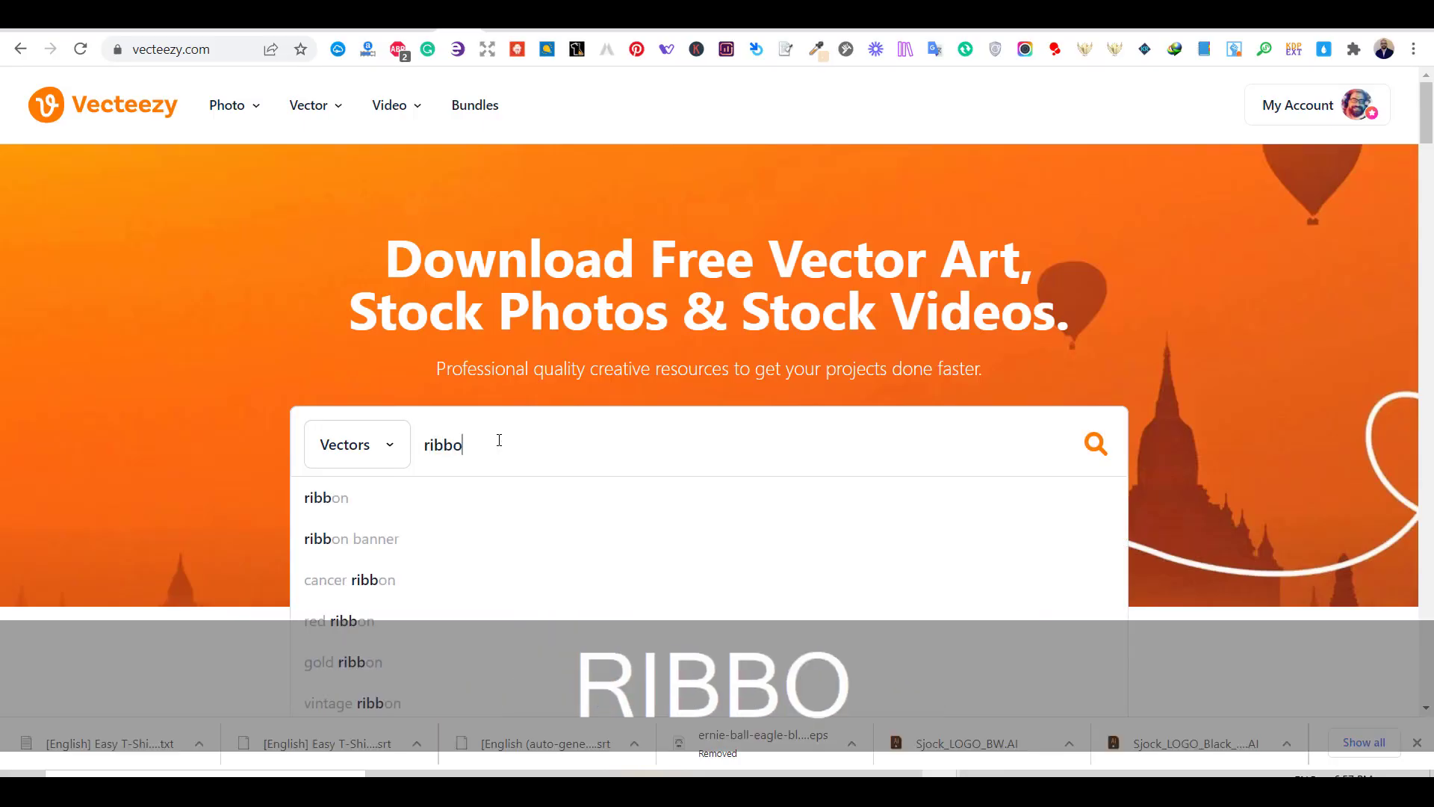
key(Return)
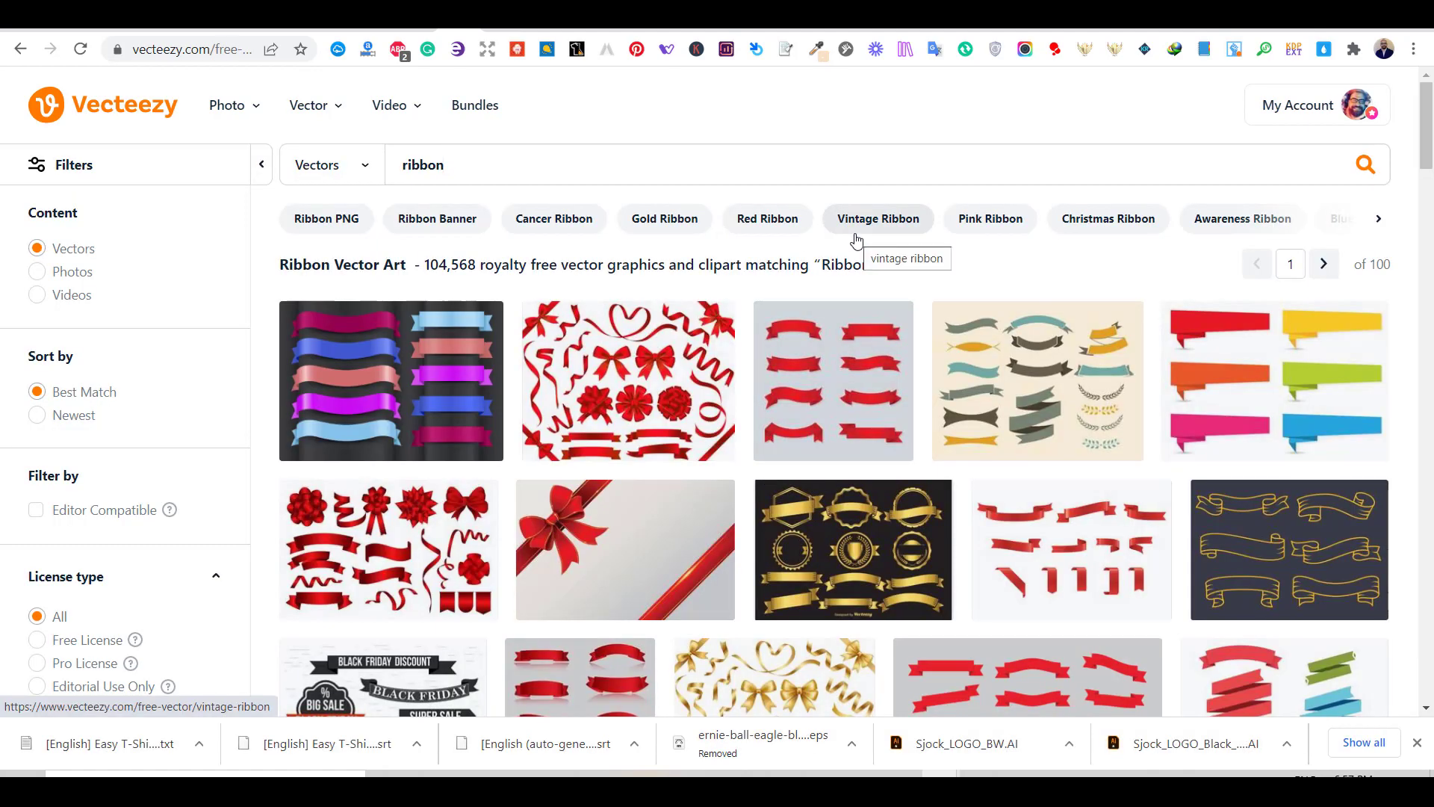
scroll(853, 234, down, 1)
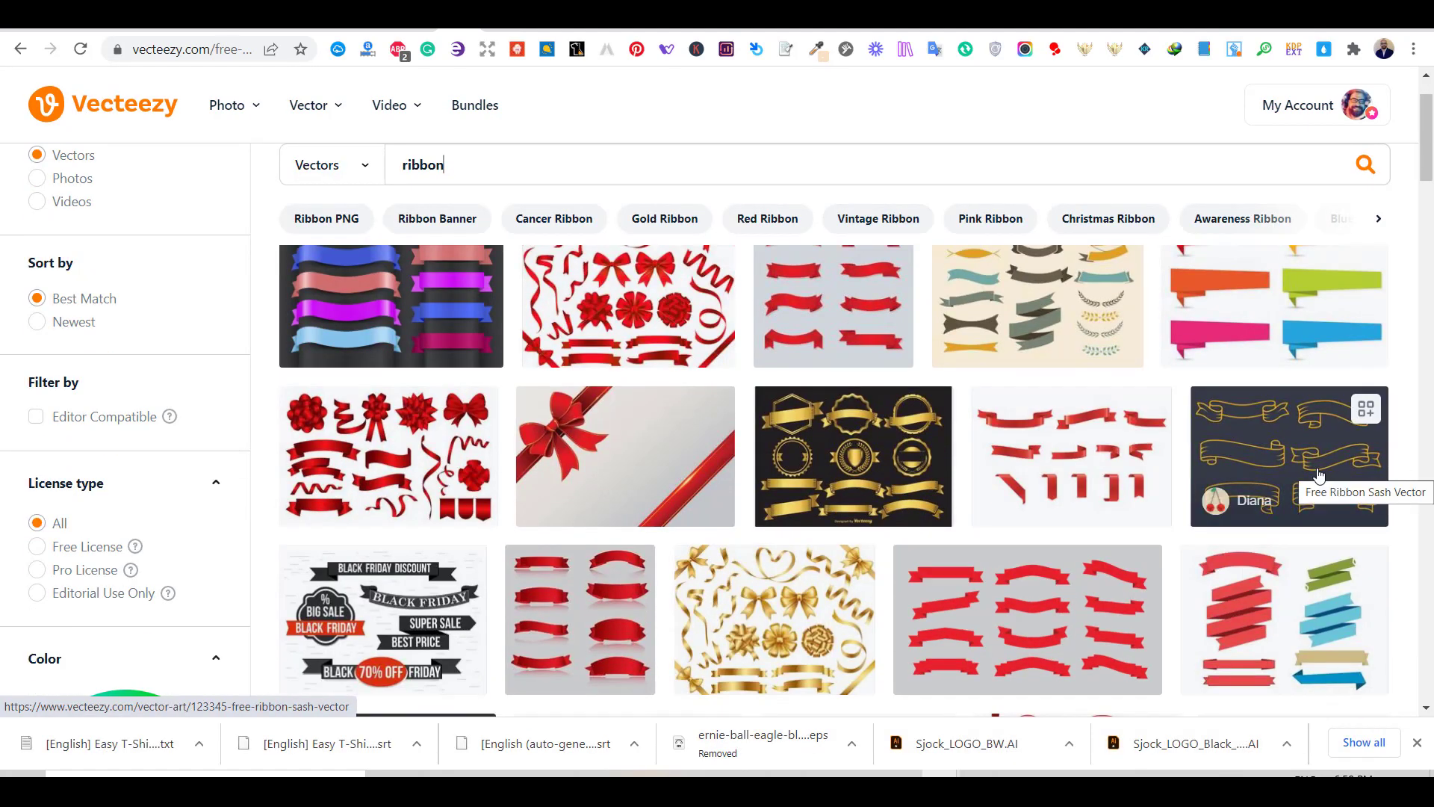
scroll(1388, 484, down, 6)
scroll(1345, 508, down, 2)
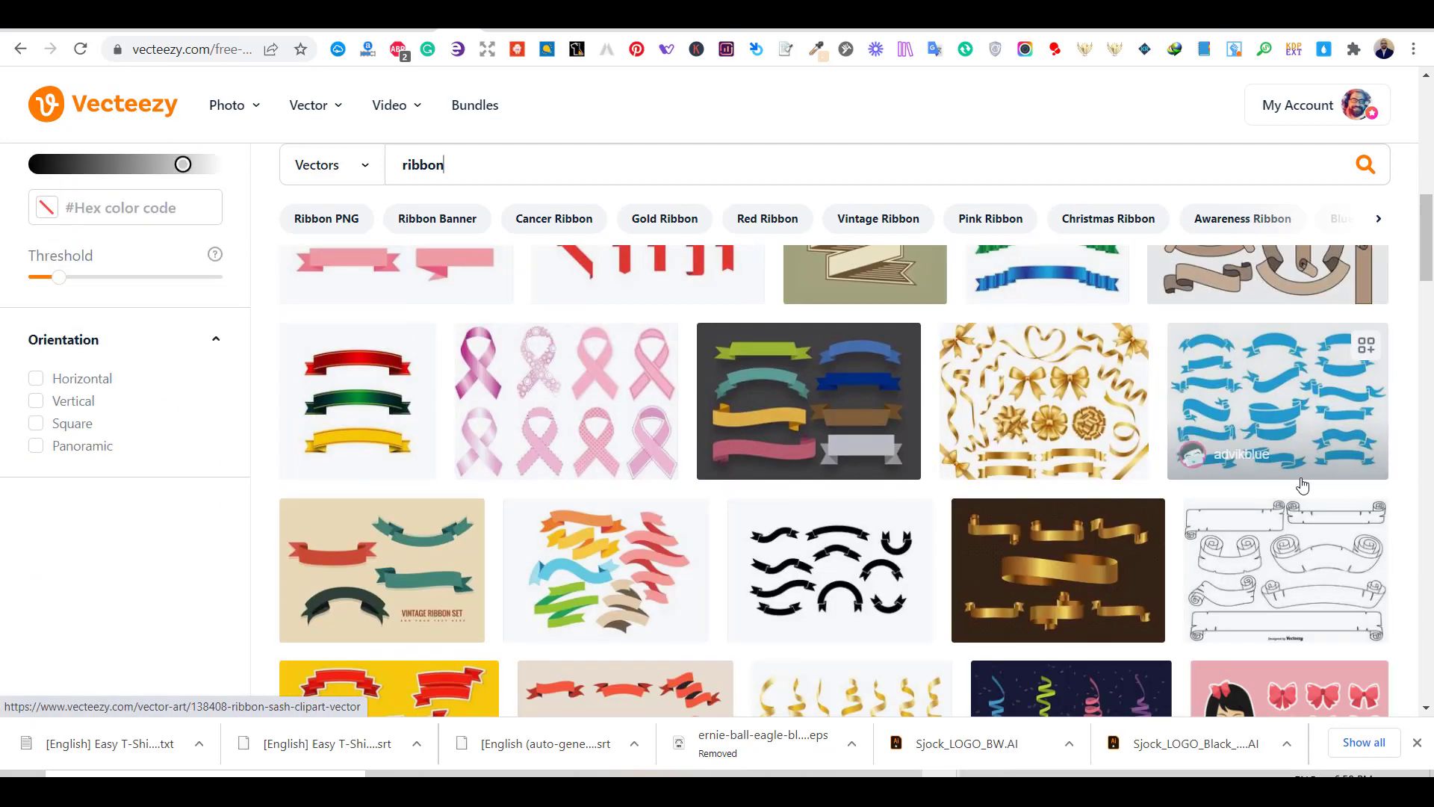
scroll(1300, 471, up, 8)
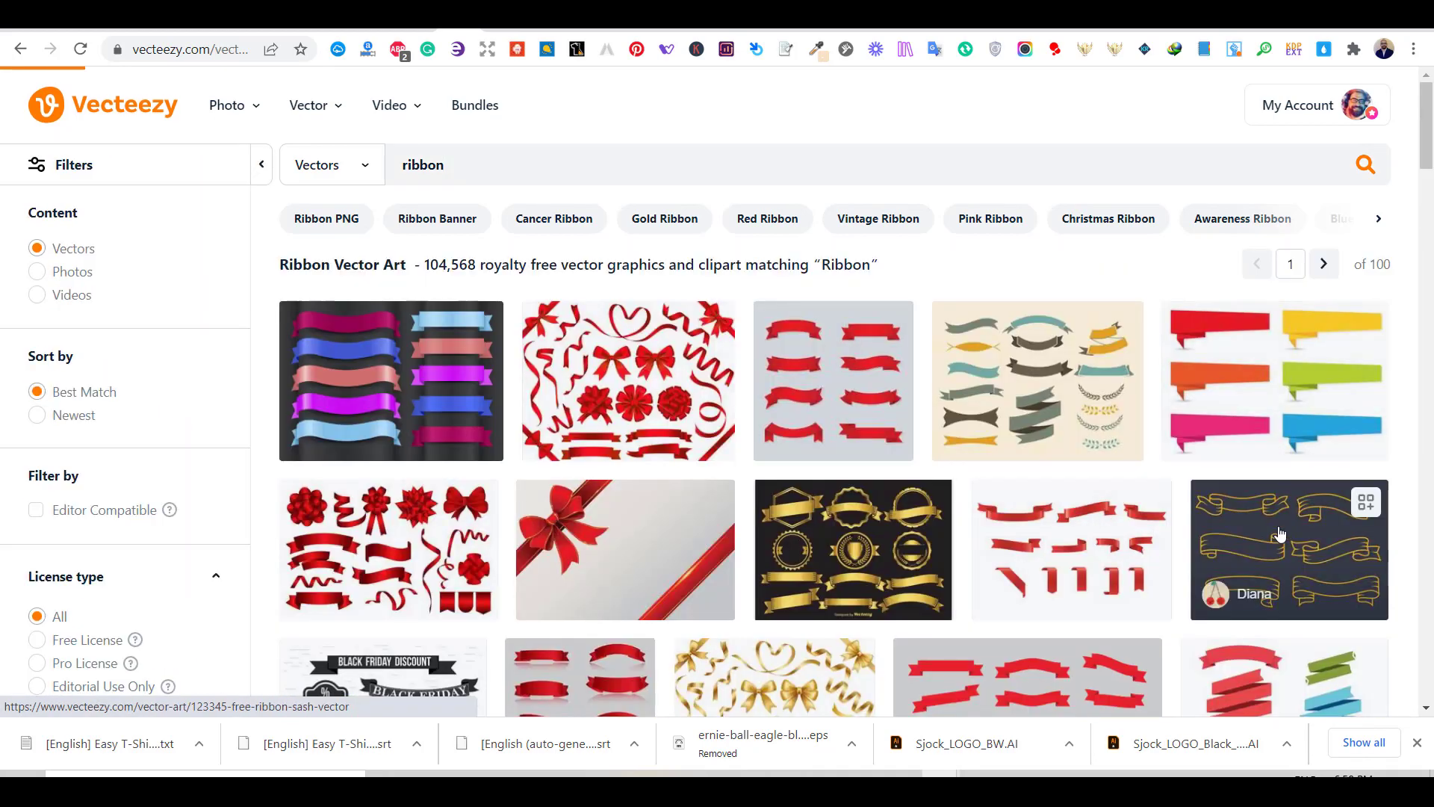
Download the outlined "Free Ribbon Sash Vector" and open the ribbon file in Illustrator
click(1300, 549)
click(1238, 365)
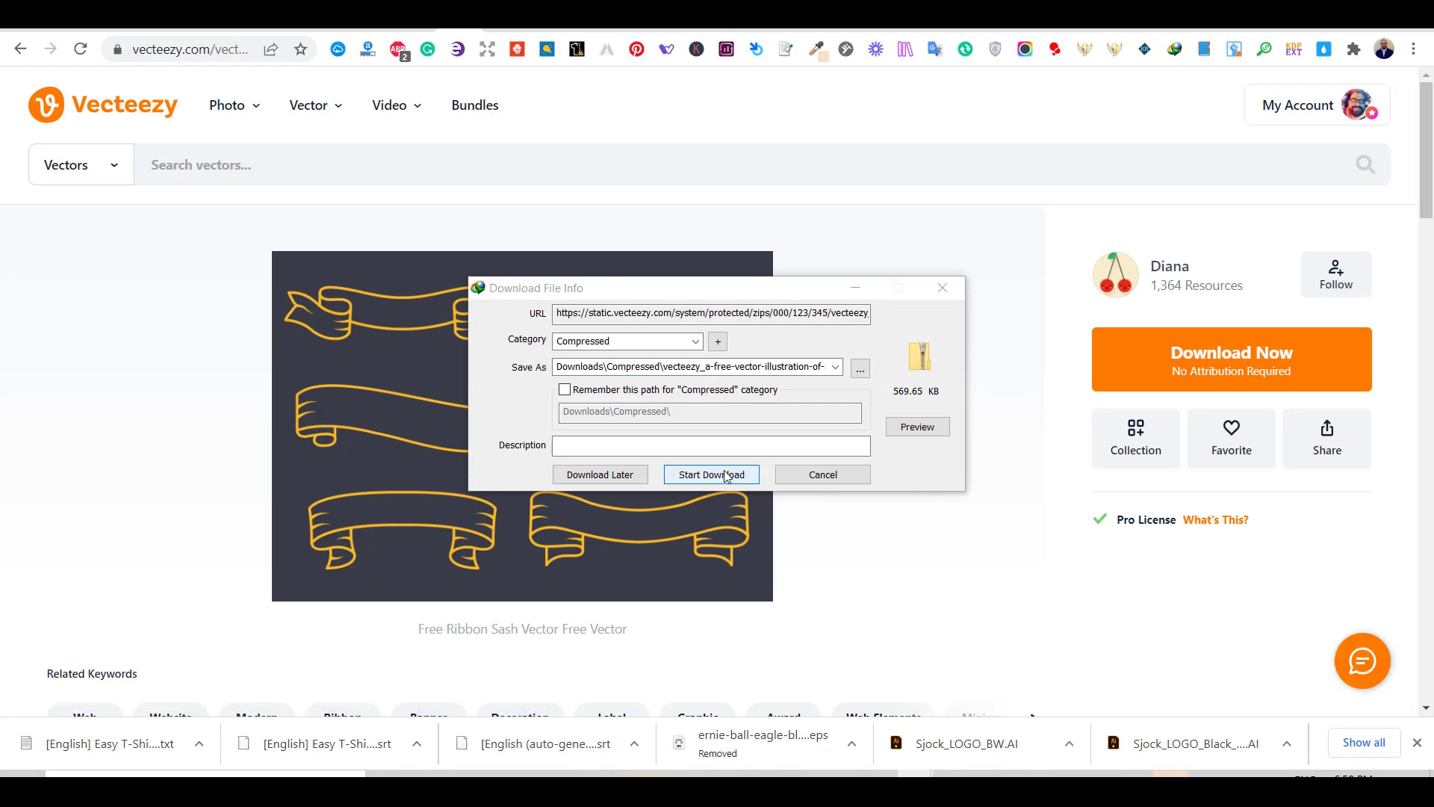
click(711, 475)
click(594, 454)
click(336, 258)
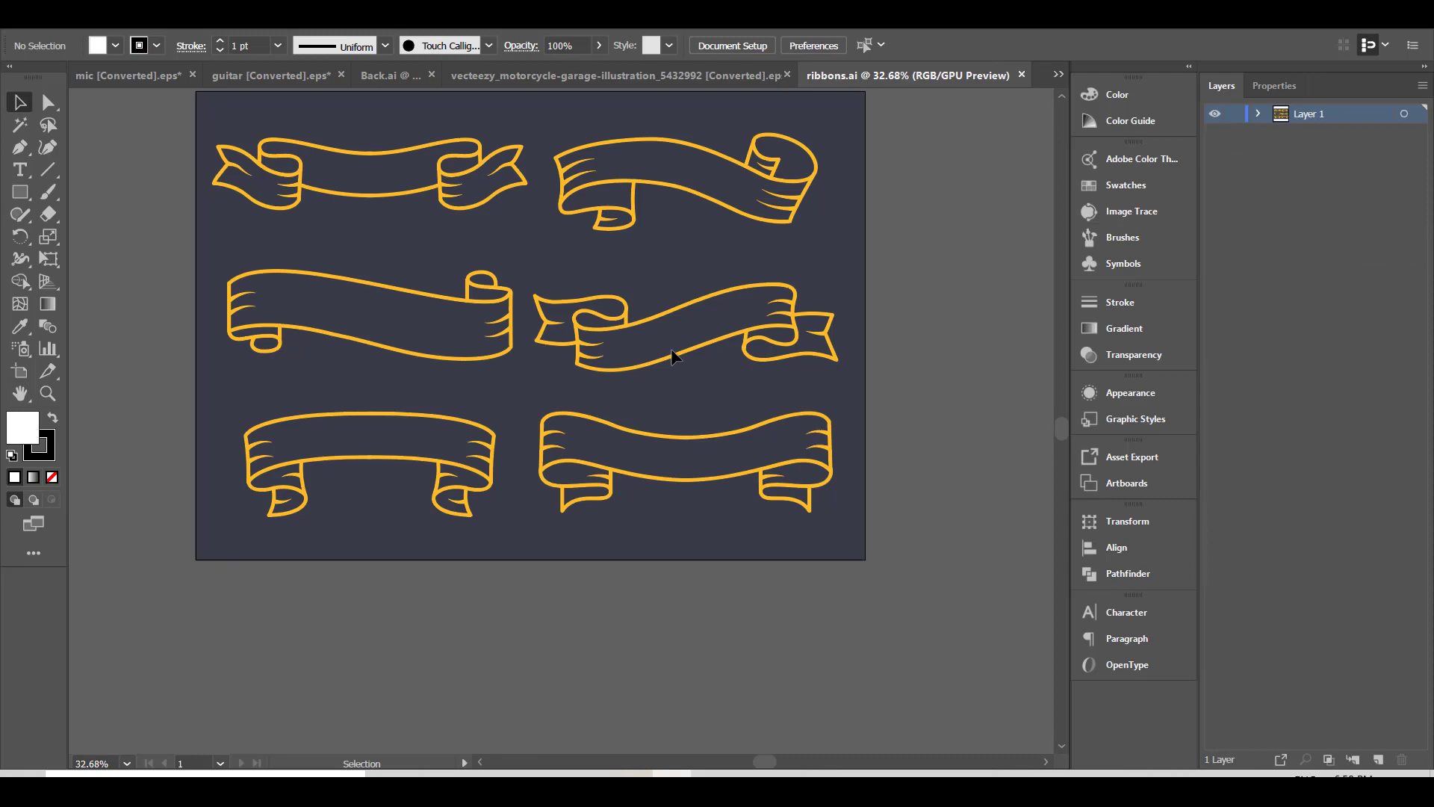
Copy the wavy two-tailed ribbon from ribbons.ai into the motorcycle document and place it across the lower part of the artwork
click(671, 357)
key(ctrl+c)
click(672, 76)
key(ctrl+v)
drag(586, 424, 724, 598)
click(904, 535)
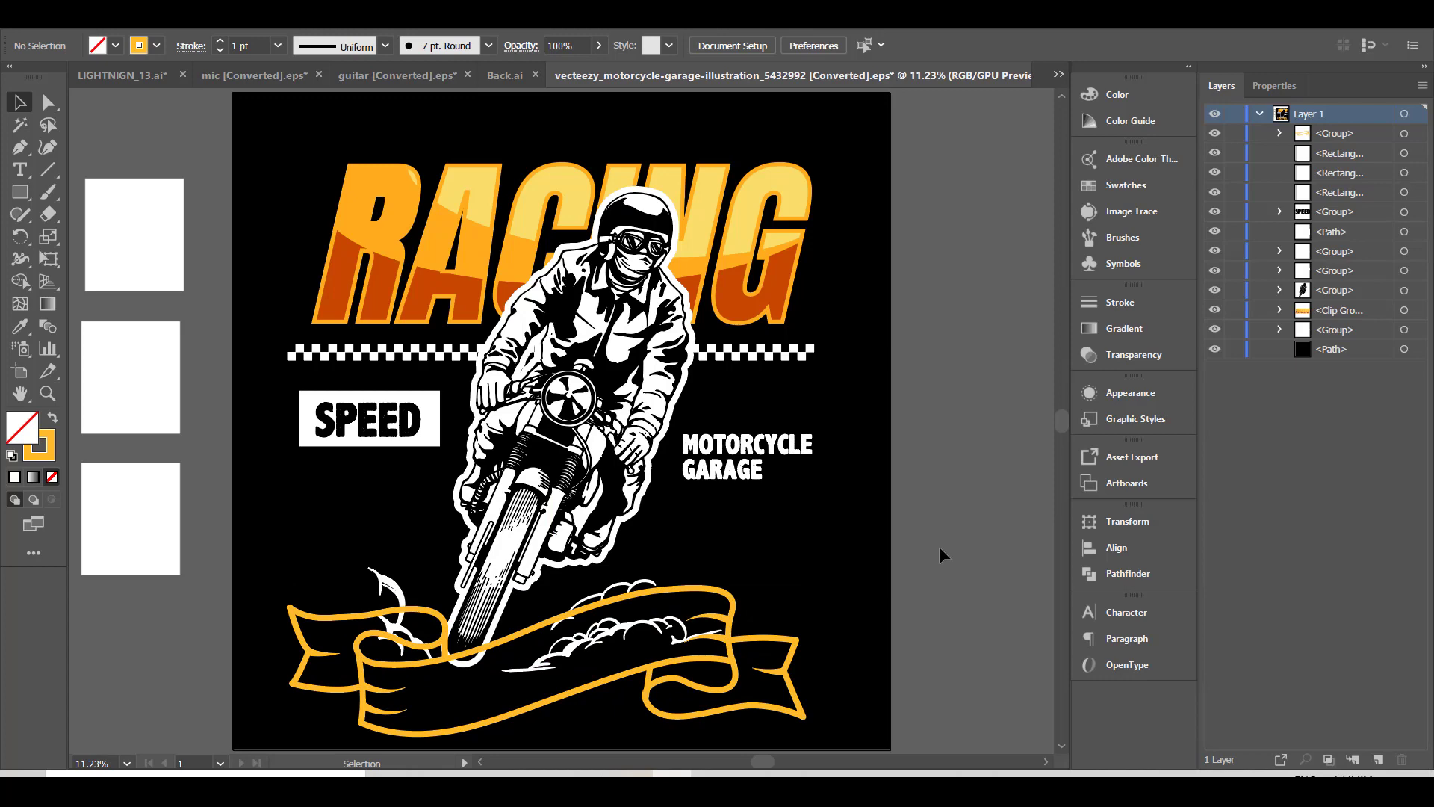
Move the white dust clouds off the artboard, to the right of the motorcycle artwork
click(637, 589)
drag(637, 589, 930, 529)
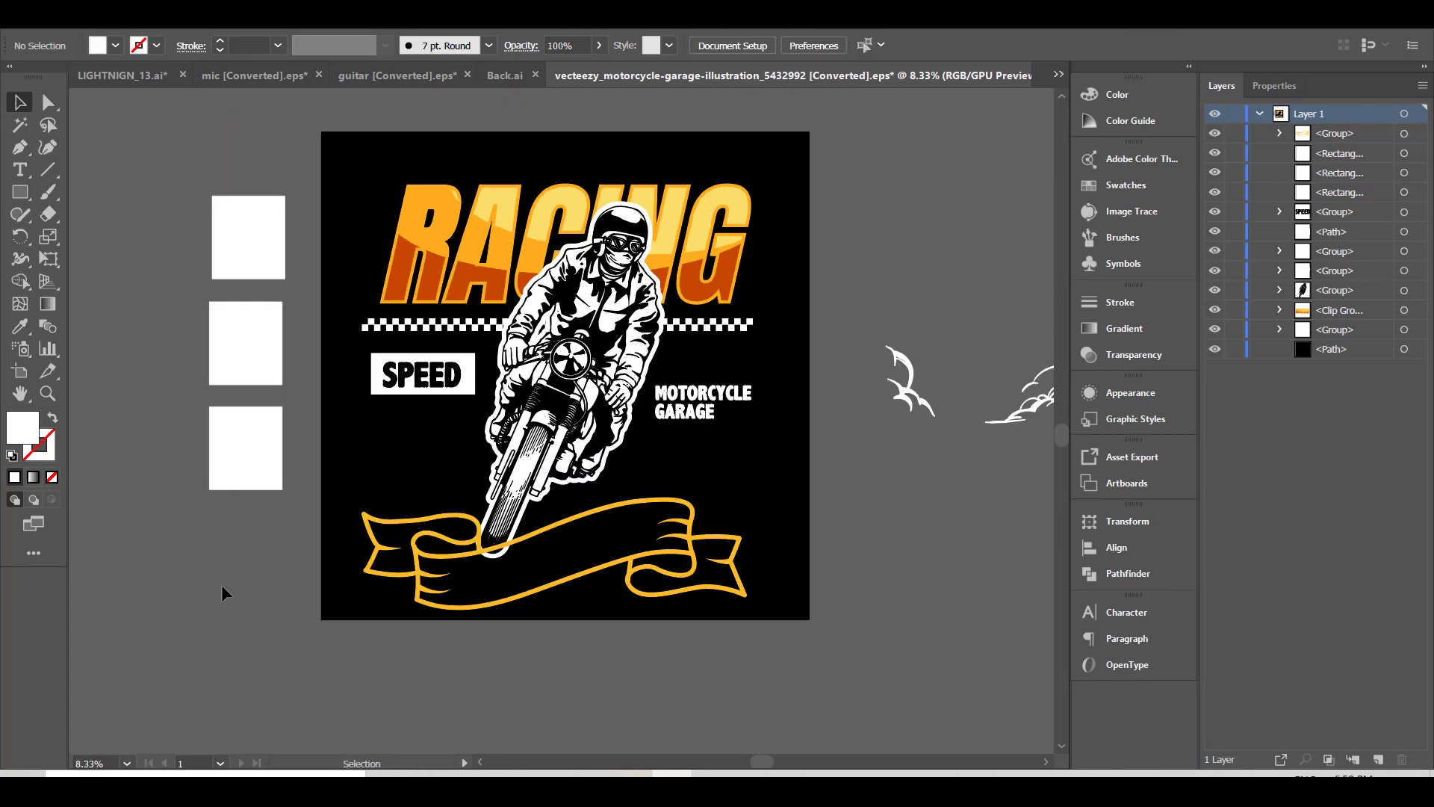
Isolate the clipping mask of the RACING lettering and recolour the upper part of the letters red
click(437, 254)
right_click(441, 257)
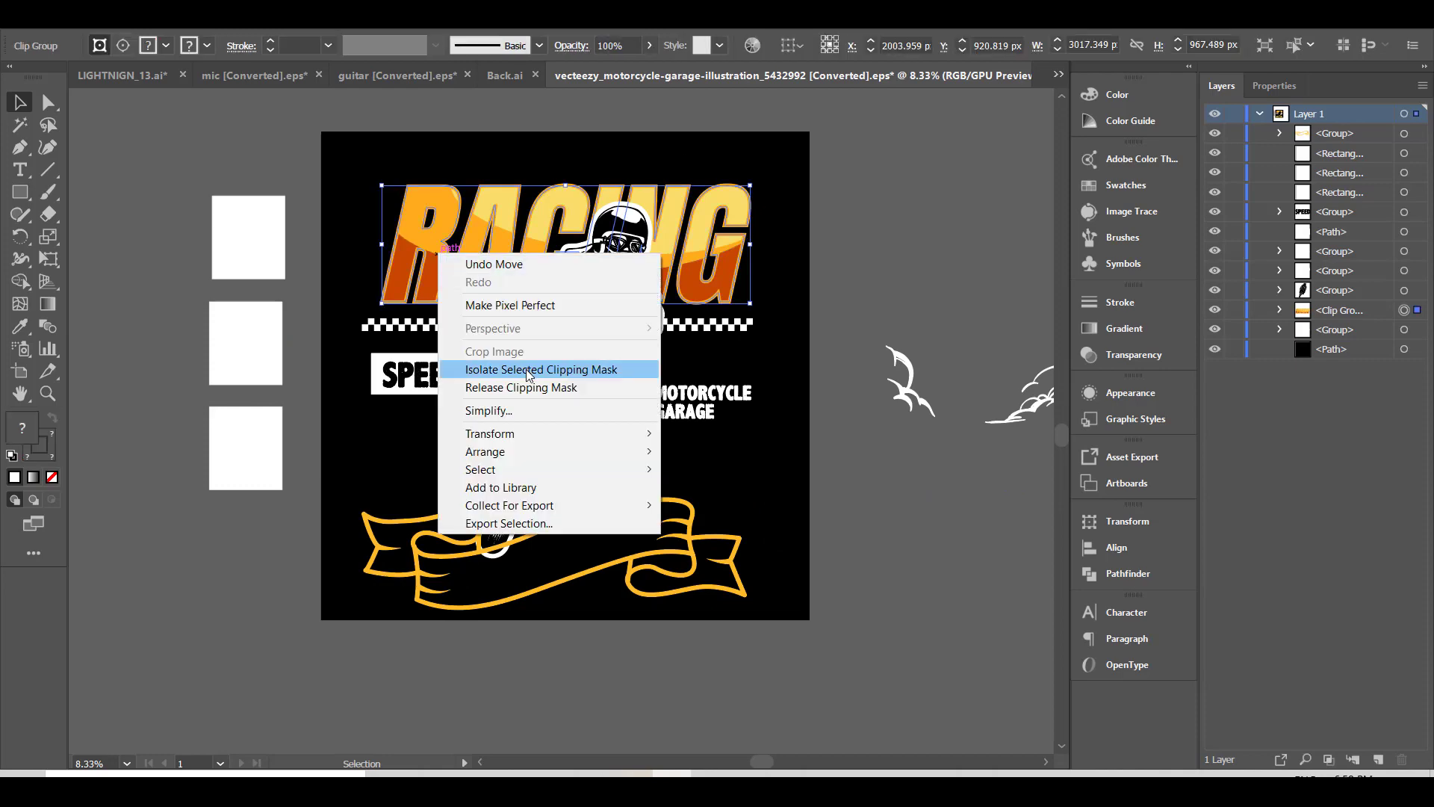
click(486, 370)
click(20, 125)
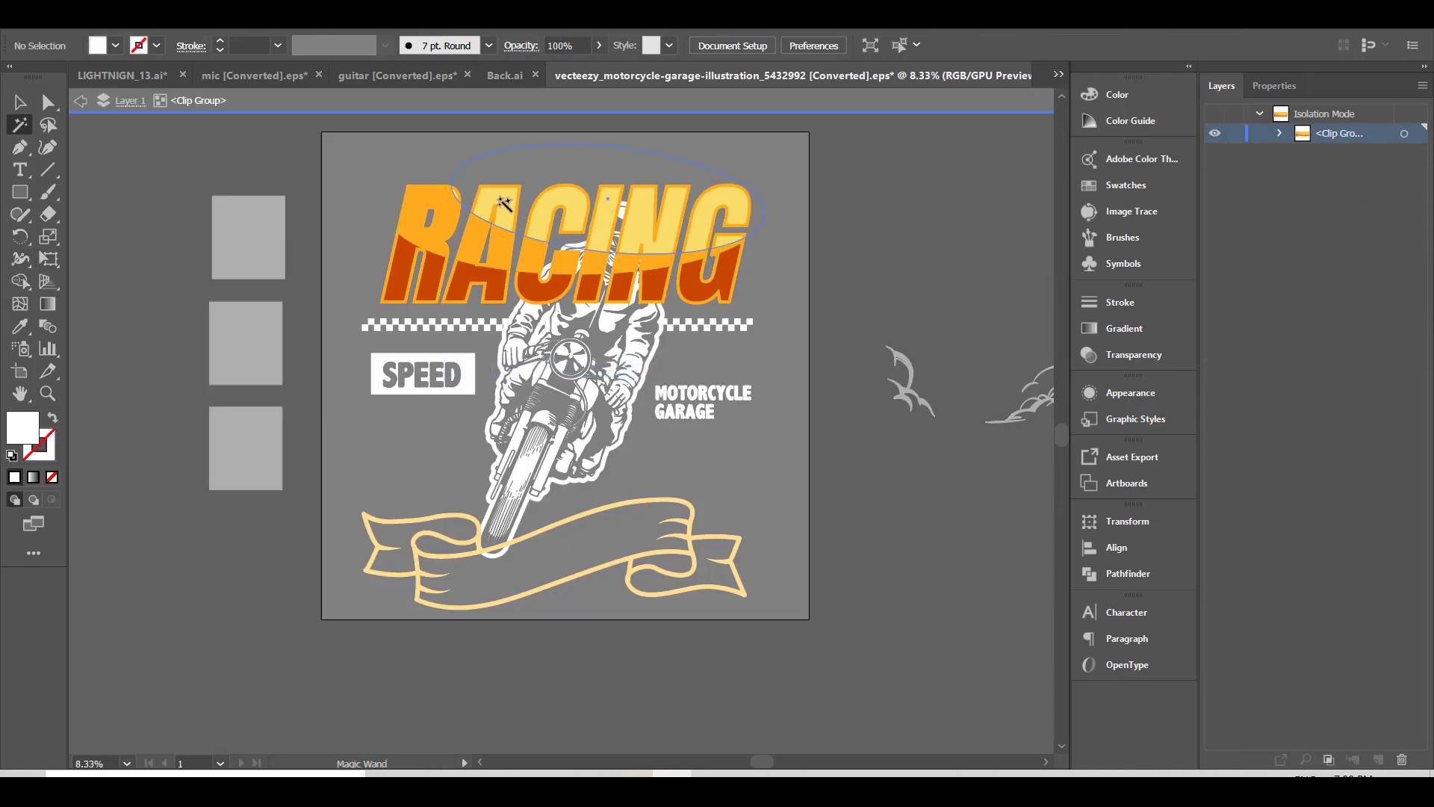
click(510, 197)
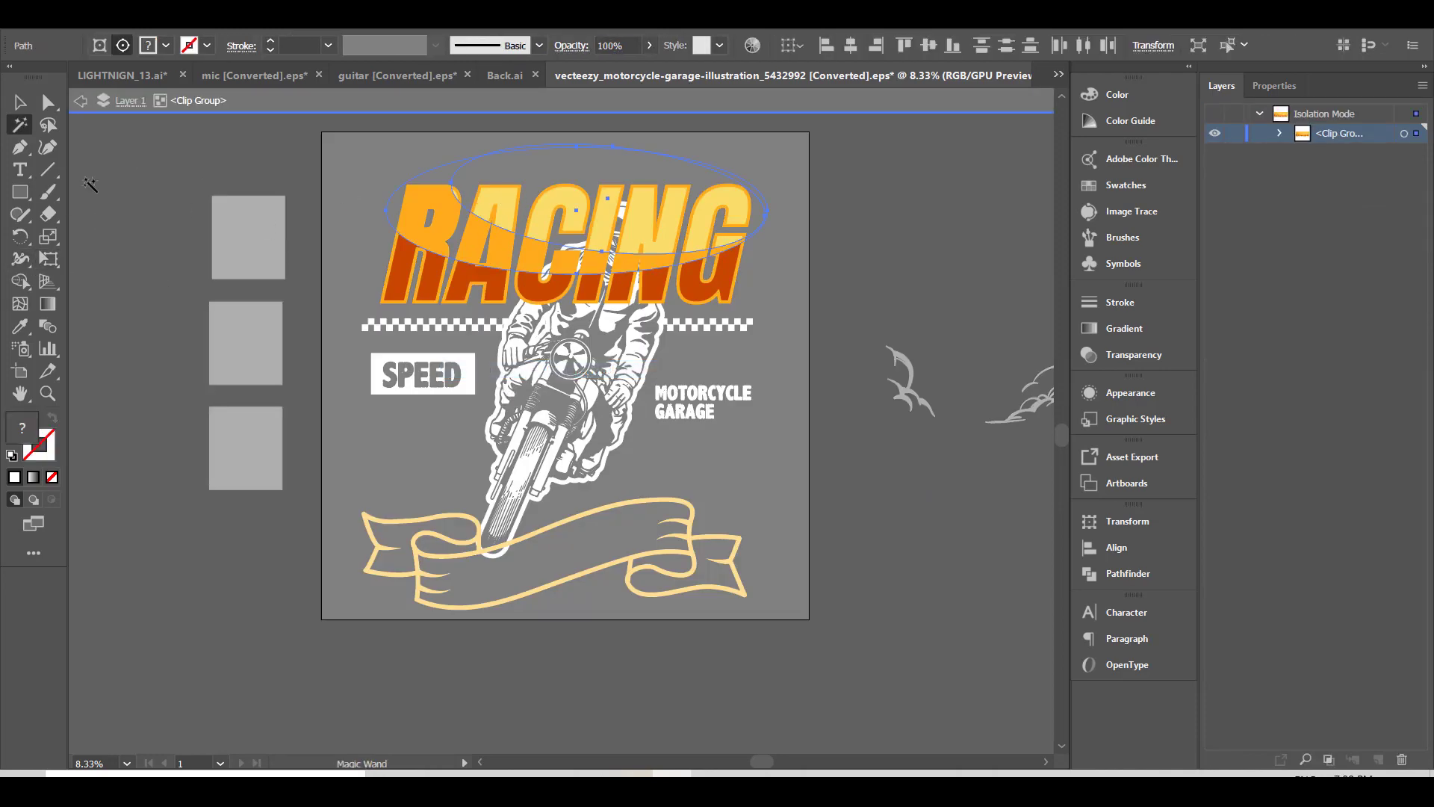
key(v)
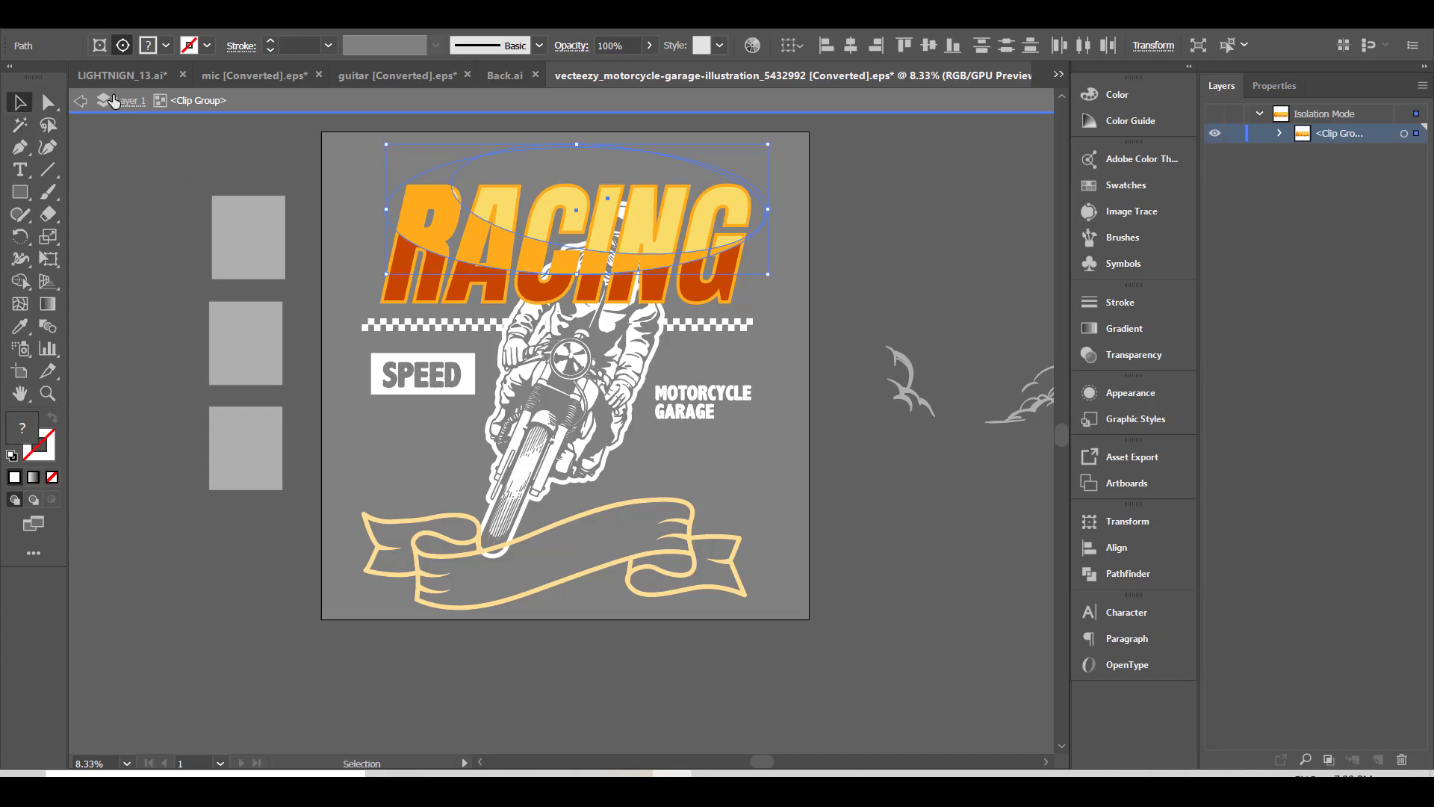
double_click(20, 429)
click(295, 423)
click(212, 432)
click(463, 425)
double_click(78, 163)
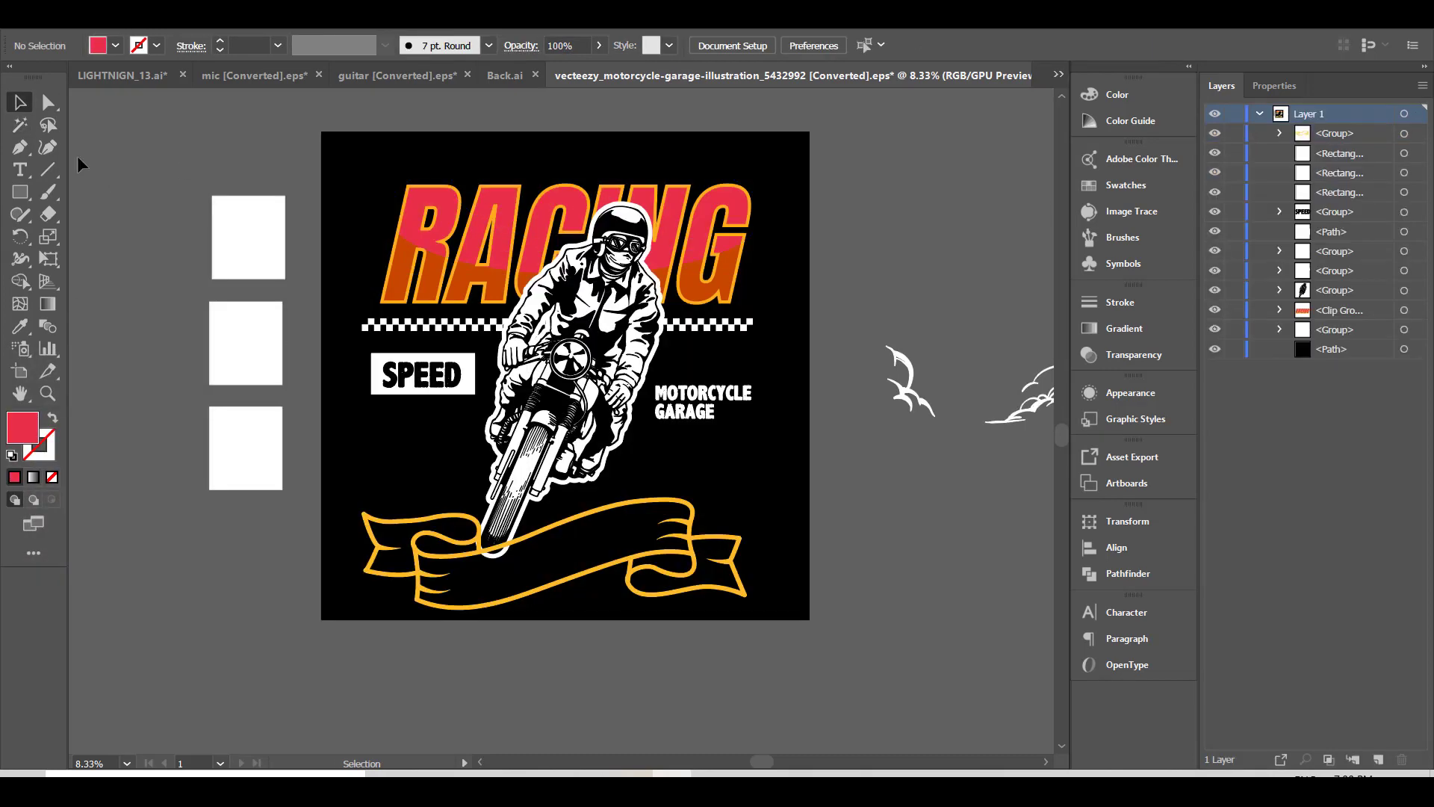
Recolour the dark orange lower part of the RACING lettering dark blue, selecting it with the Magic Wand
click(441, 284)
key(y)
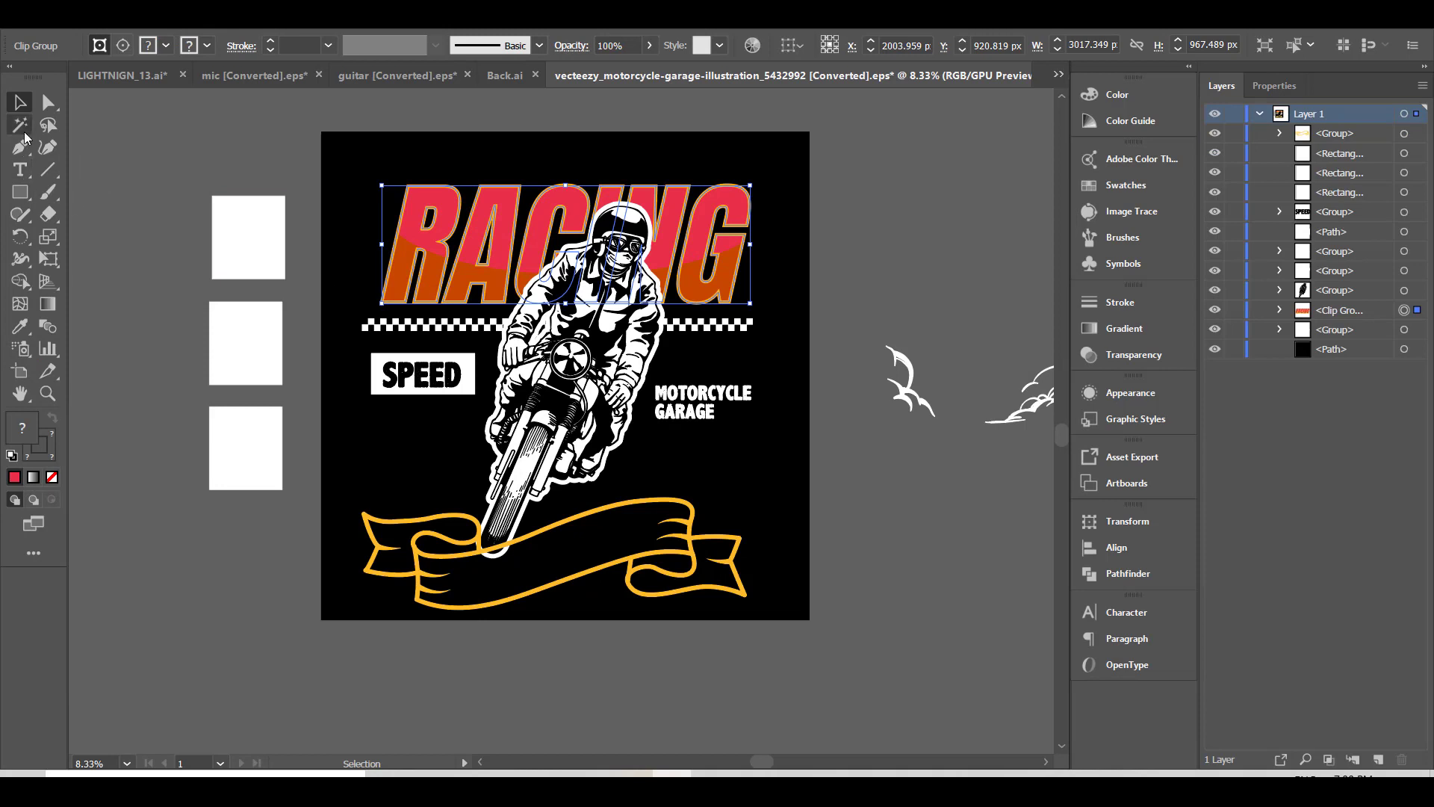
click(432, 284)
click(166, 46)
click(39, 77)
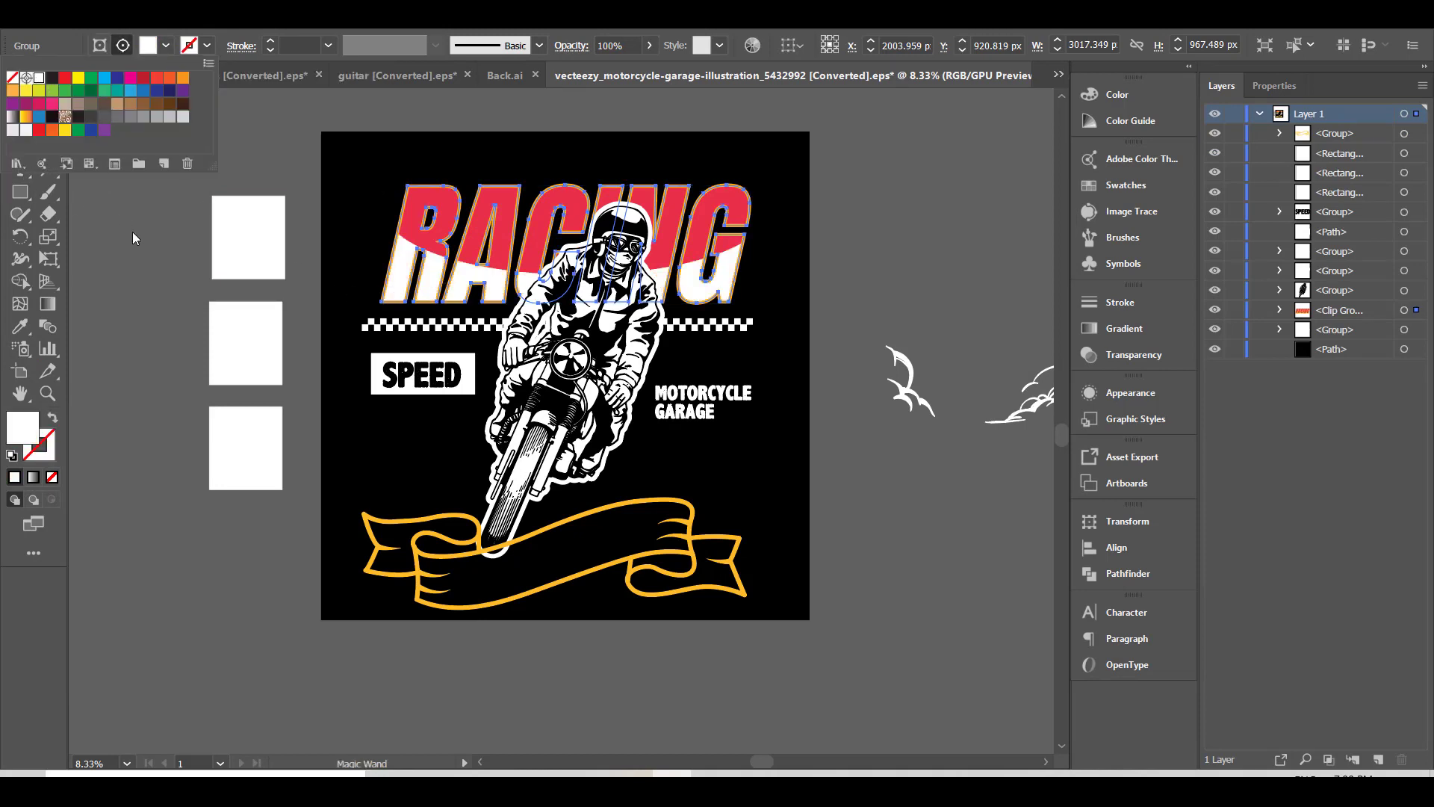
click(117, 80)
click(113, 217)
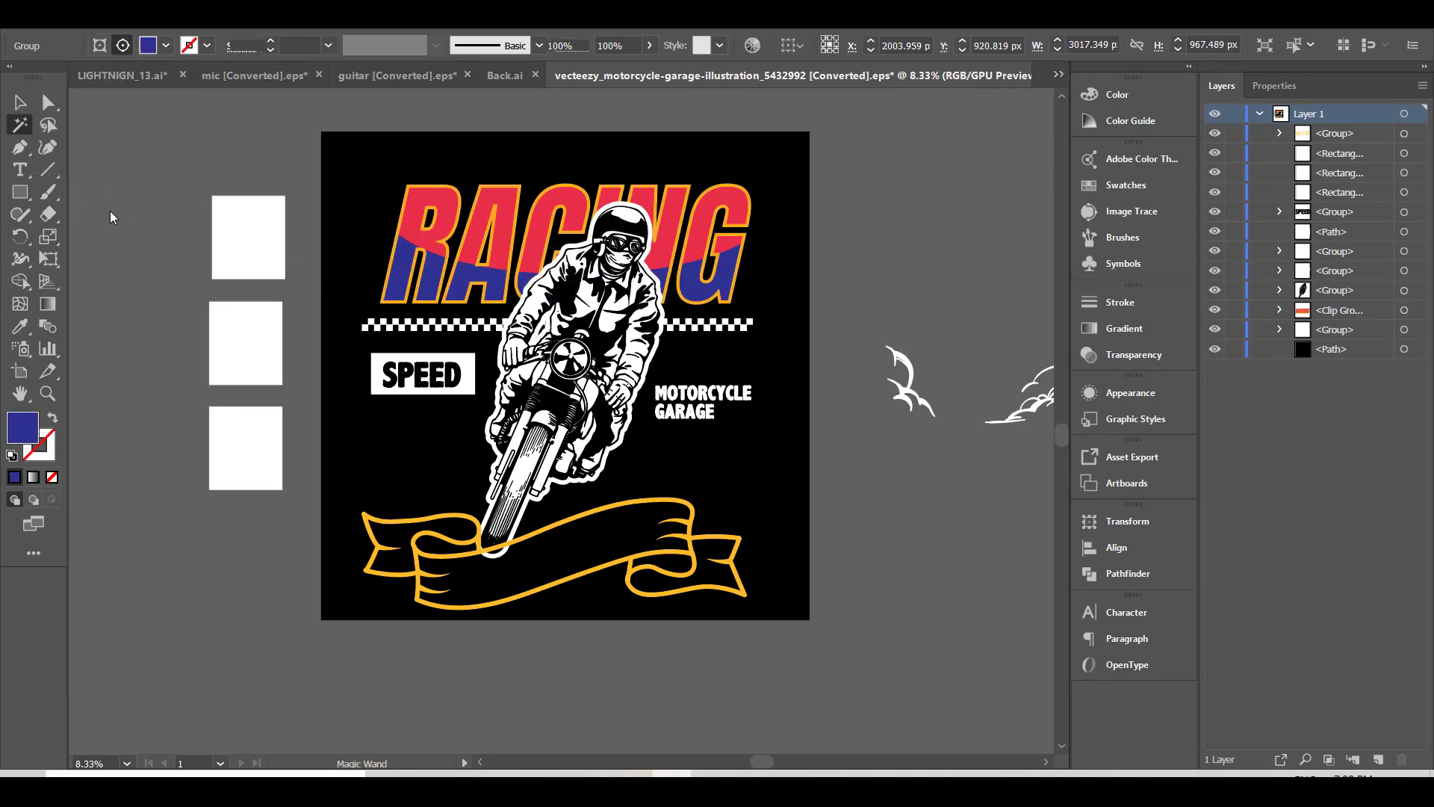
click(110, 213)
Fill the black background square with white
key(v)
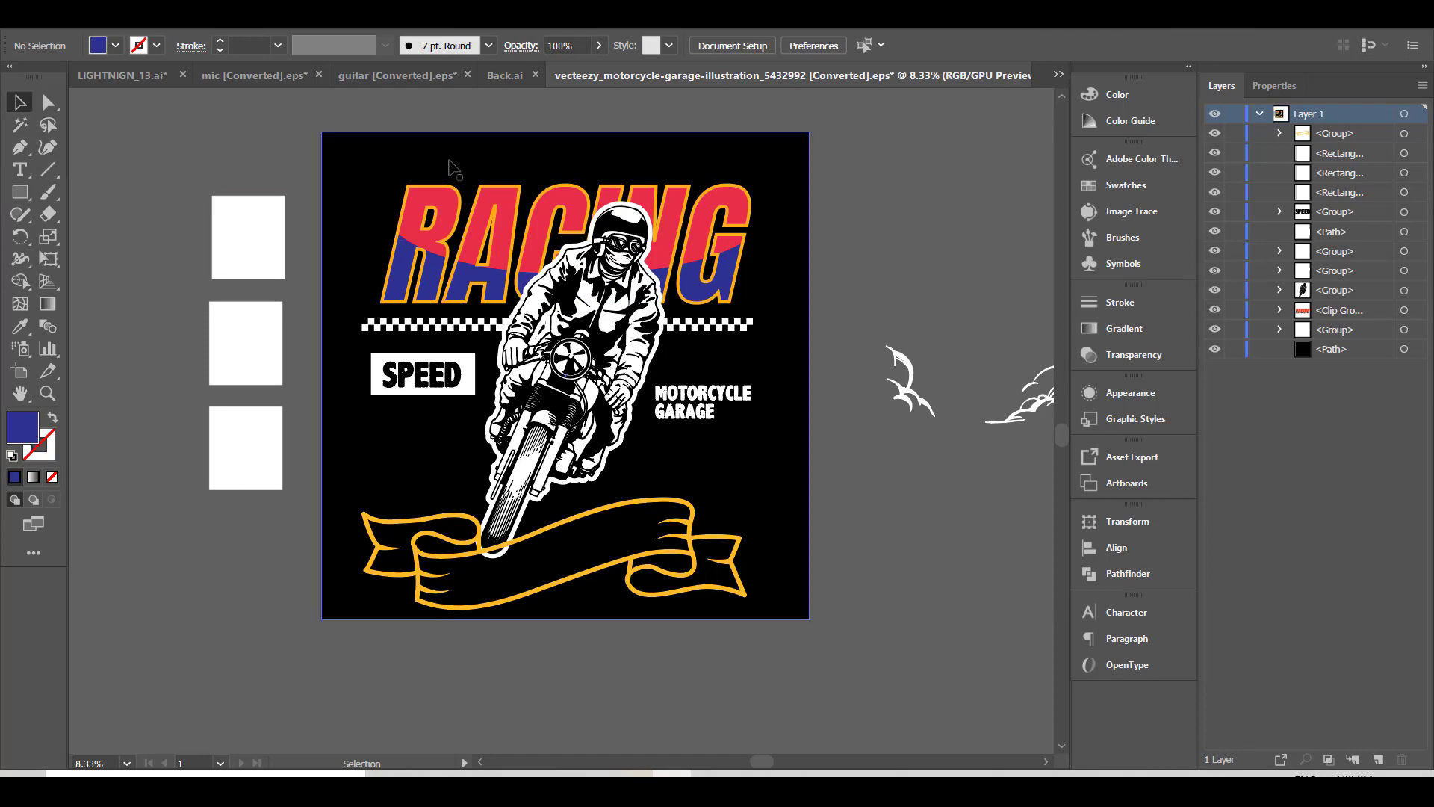
click(451, 165)
click(115, 45)
click(39, 79)
click(168, 291)
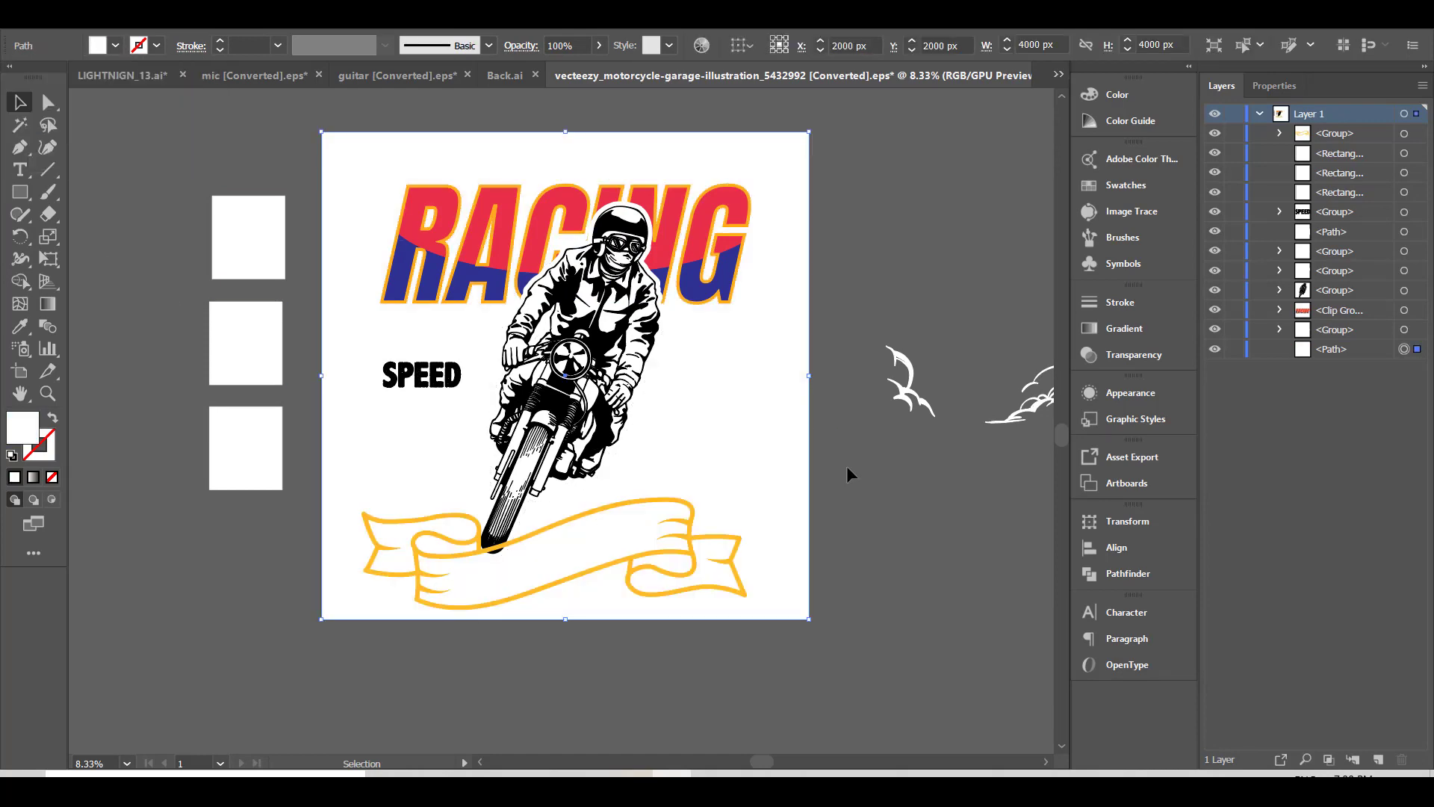
Fill the checkered strip below the RACING lettering with black
click(743, 327)
click(115, 46)
click(53, 78)
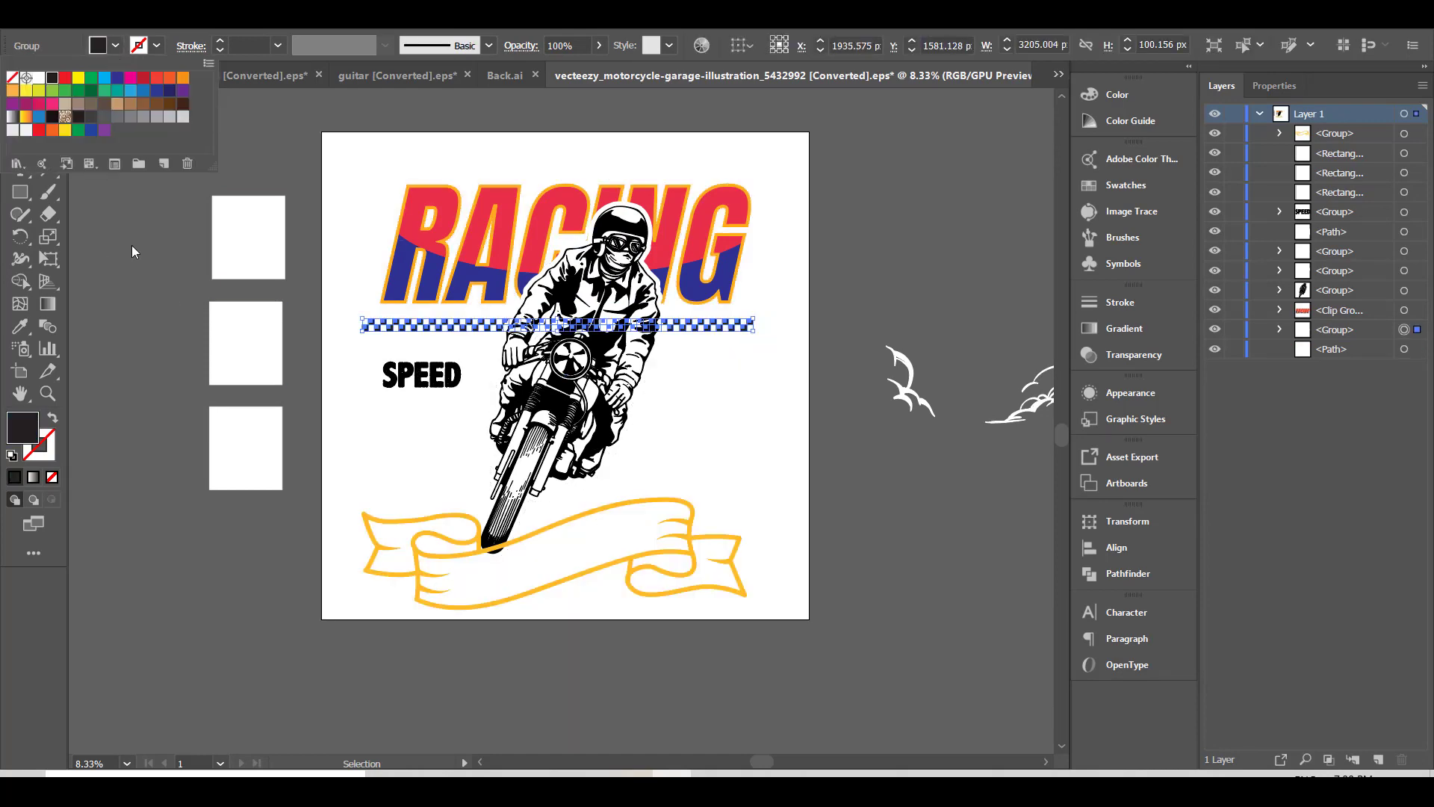
click(119, 186)
Lock the white background path and fill the MOTORCYCLE GARAGE text with black
mouse_move(795, 354)
mouse_down()
mouse_move(767, 382)
mouse_move(794, 354)
mouse_up()
click(1234, 349)
click(703, 396)
click(116, 45)
click(79, 77)
key(Escape)
Fill the box behind SPEED with black and the SPEED lettering with white
click(448, 359)
click(116, 45)
click(422, 373)
click(115, 44)
click(36, 73)
click(832, 232)
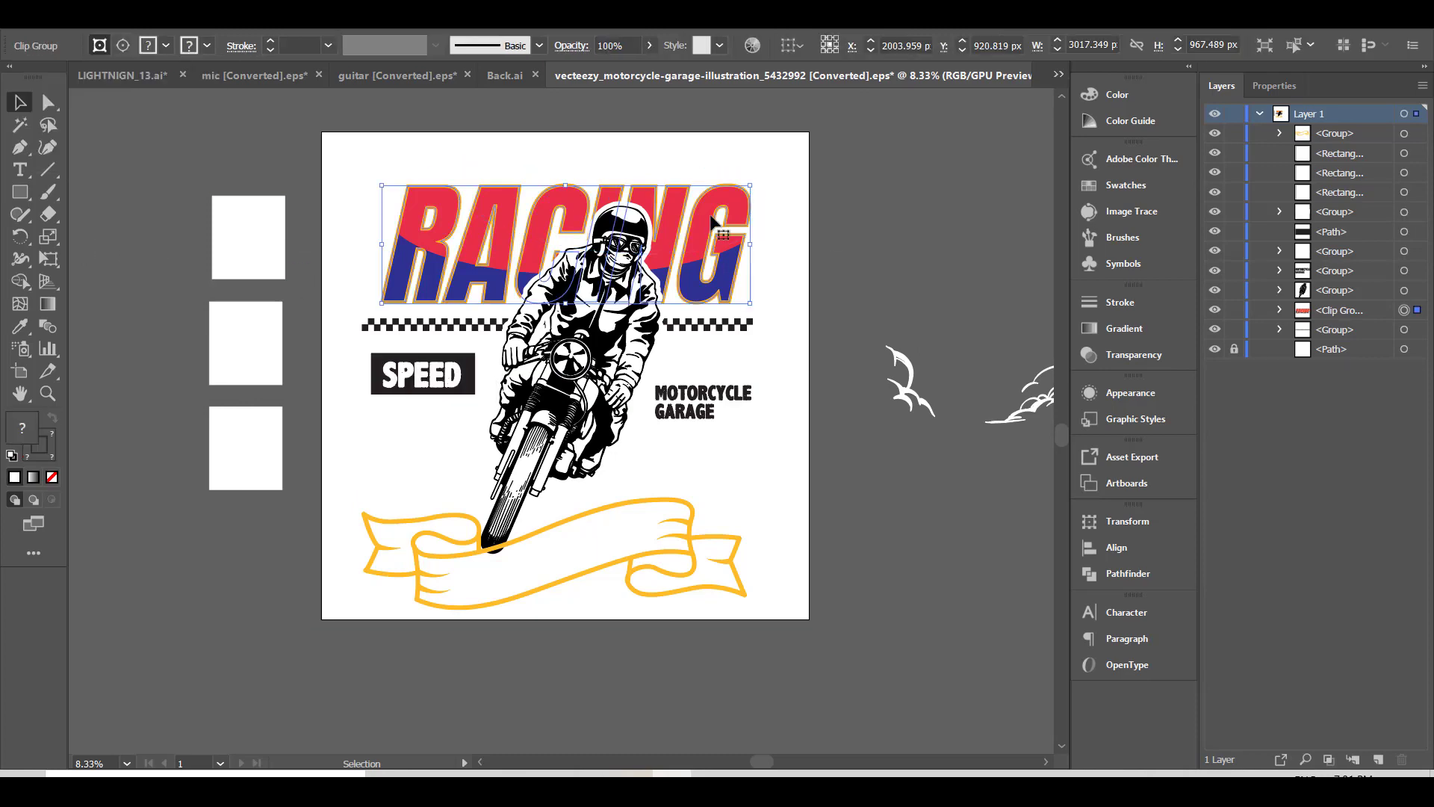
Recolour the upper red ellipse inside the RACING clip group yellow
double_click(710, 221)
click(114, 45)
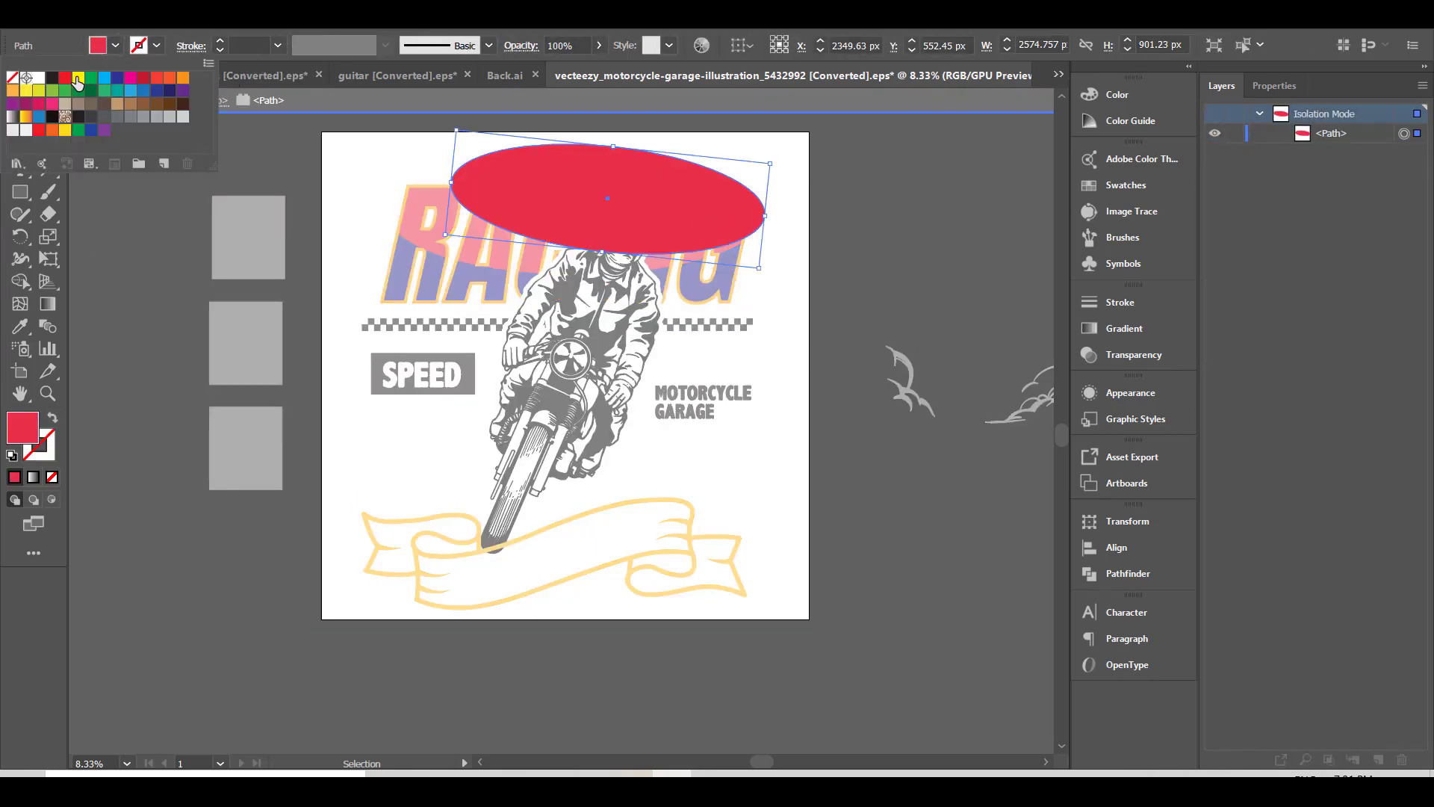
click(79, 73)
double_click(93, 208)
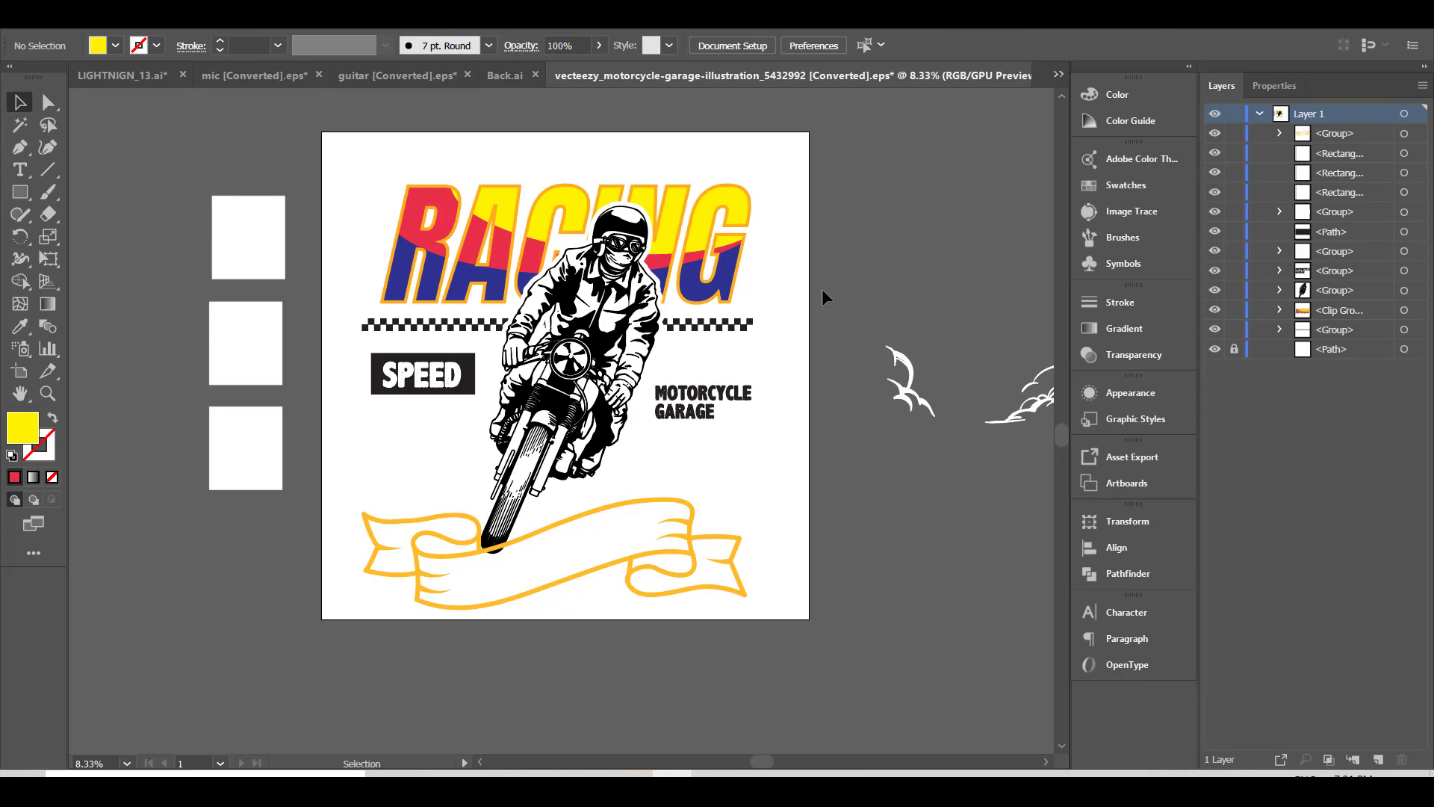
Change the outline of the RACING lettering's clipping path to black, keeping its 23 pt weight
click(481, 313)
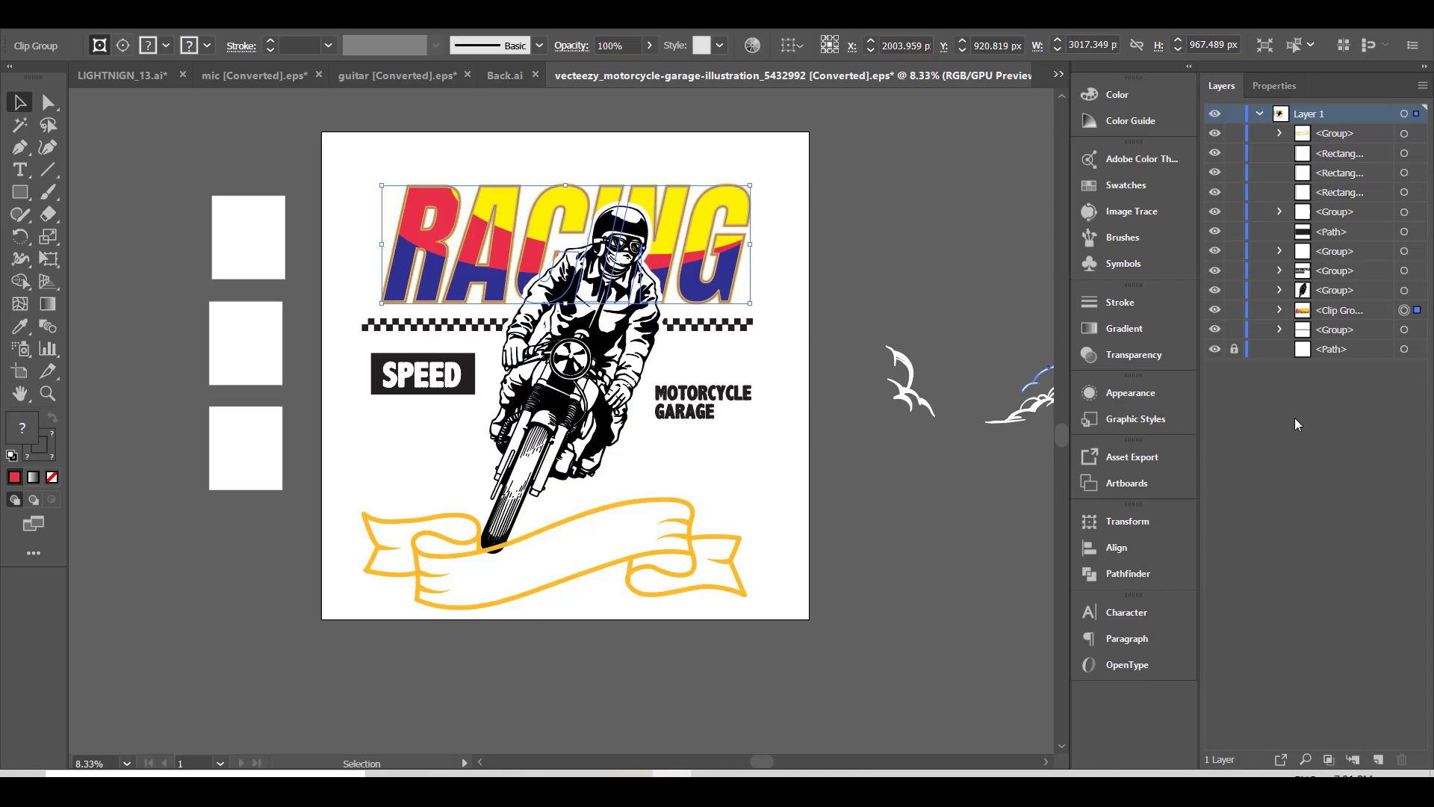
click(1279, 311)
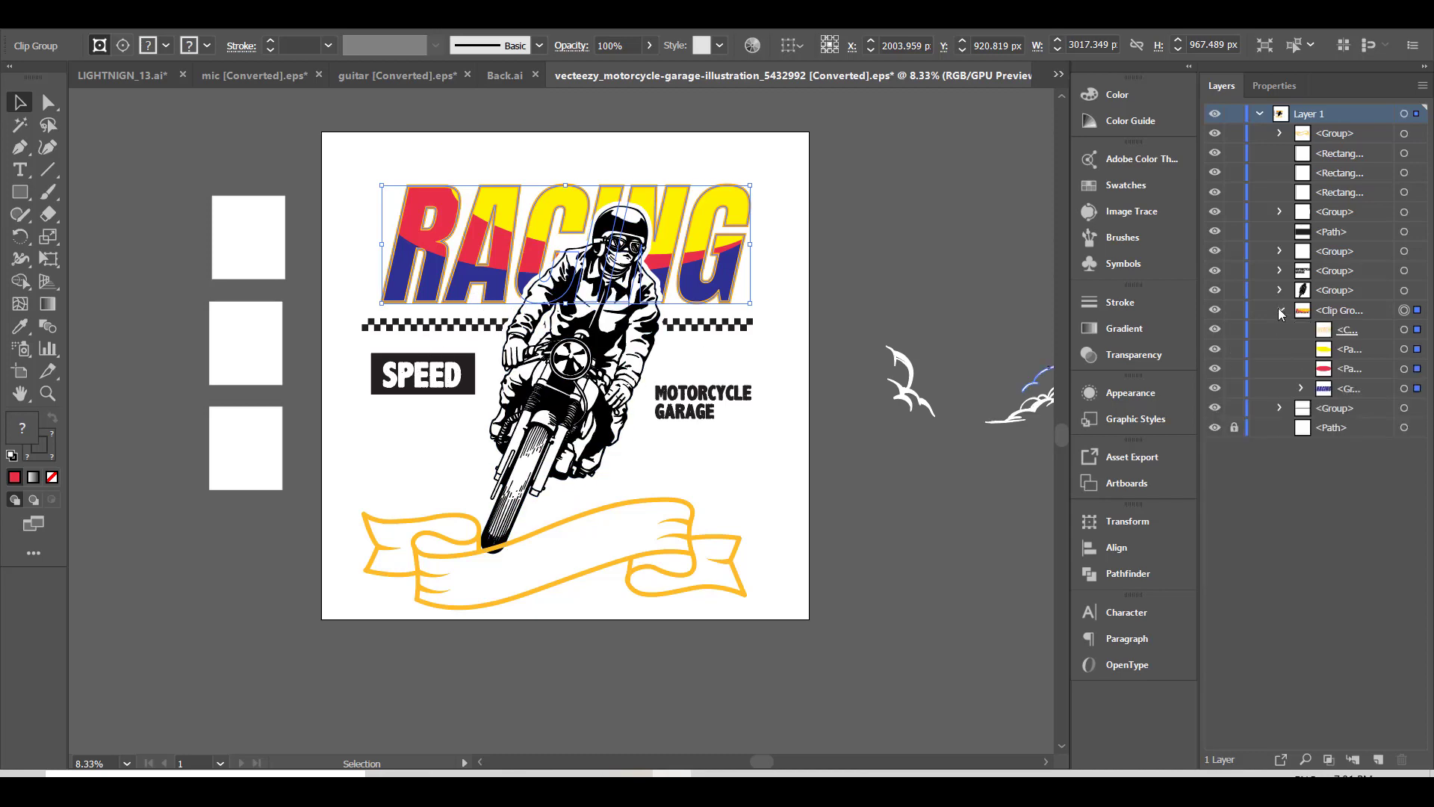
click(1215, 329)
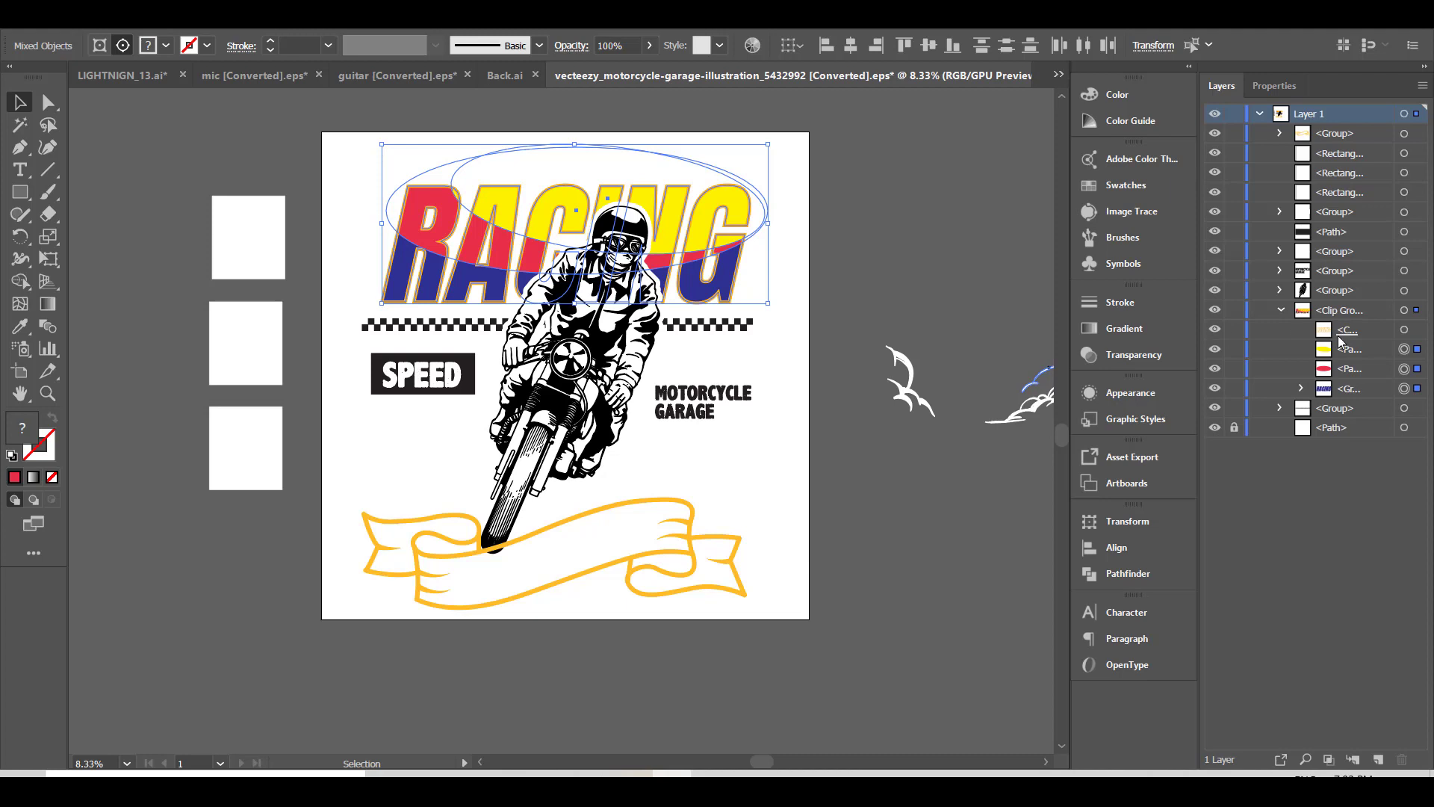
click(1404, 329)
click(207, 45)
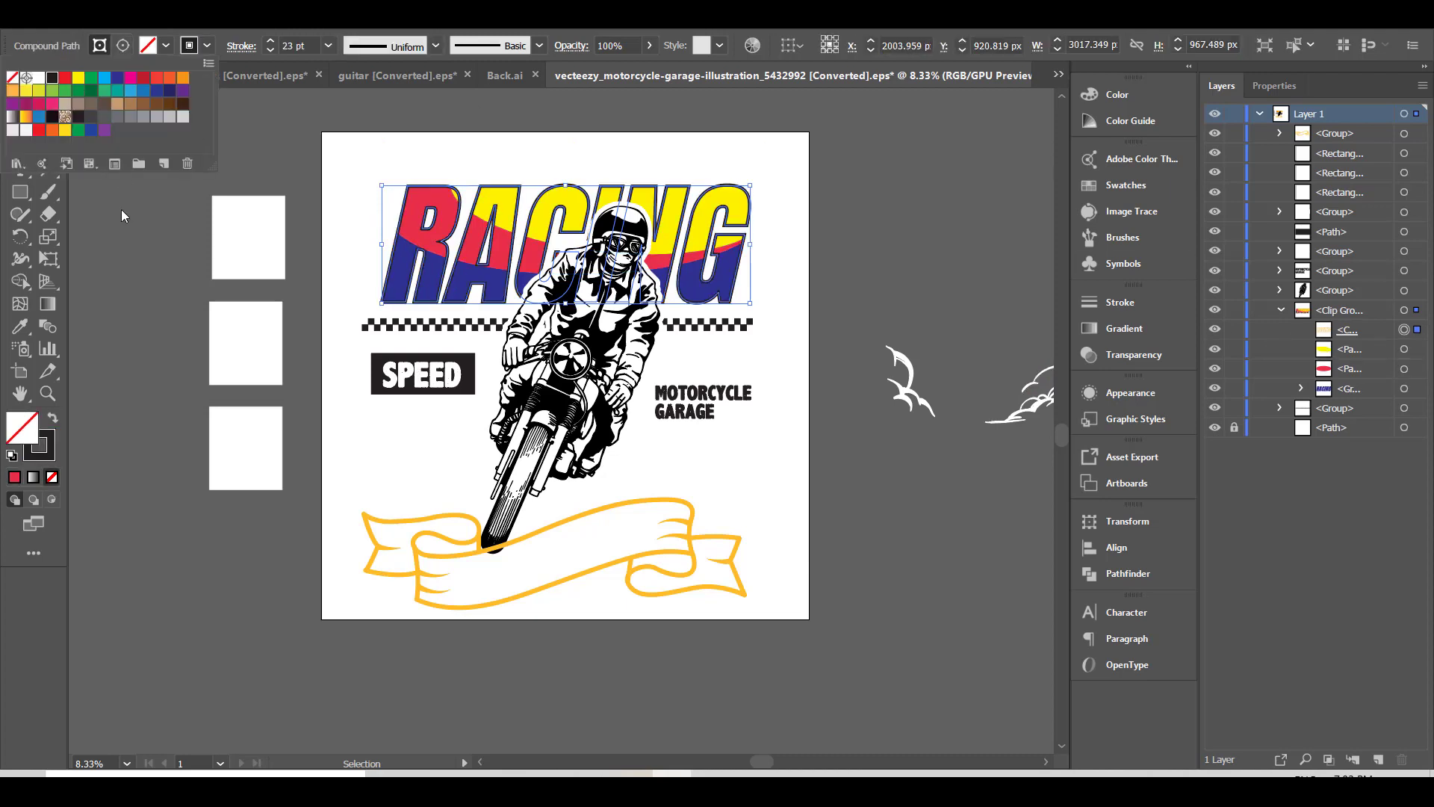
click(897, 302)
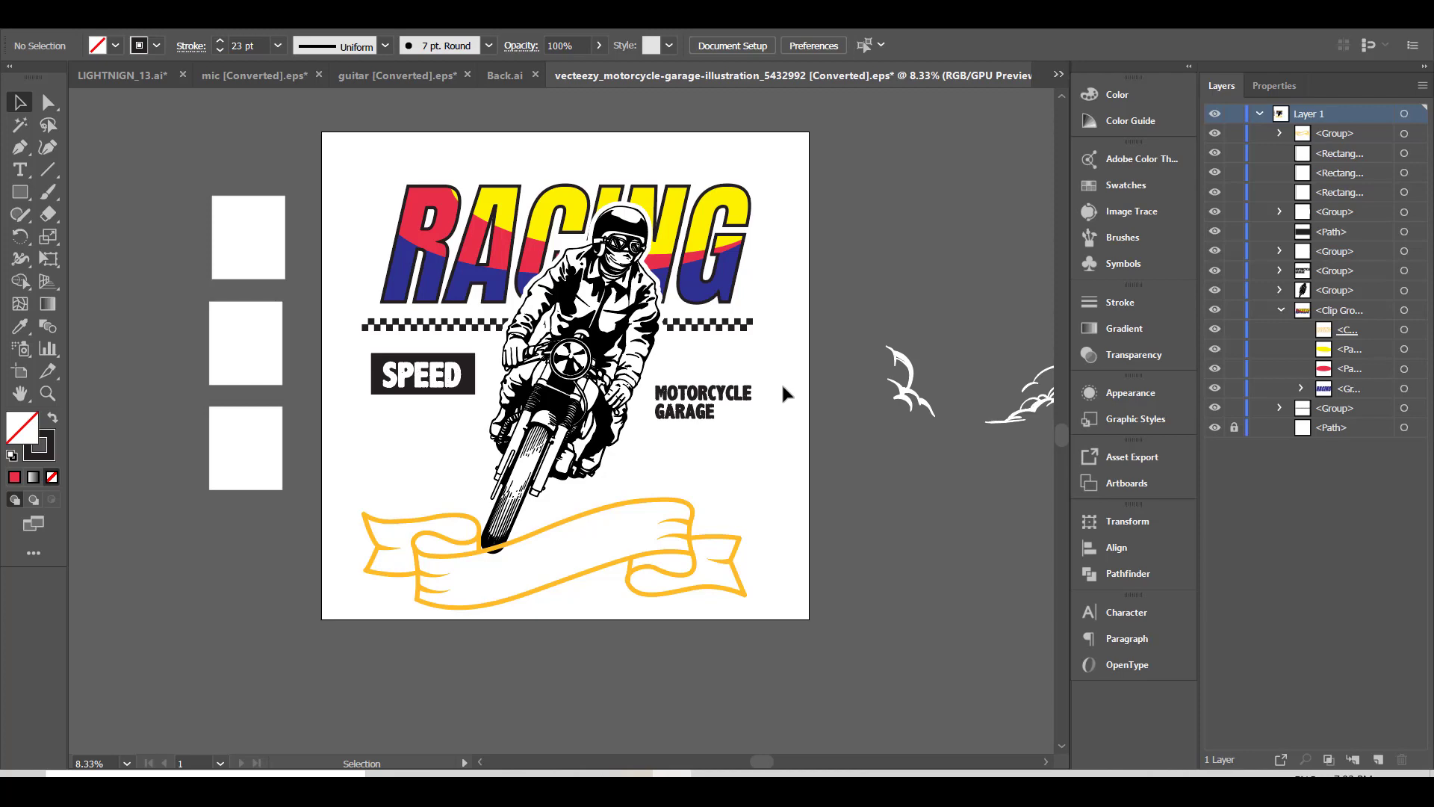
Draw a thin tapered speed line beside the rider, above MOTORCYCLE GARAGE, with black fill and no stroke
scroll(576, 246, up, 2)
key(p)
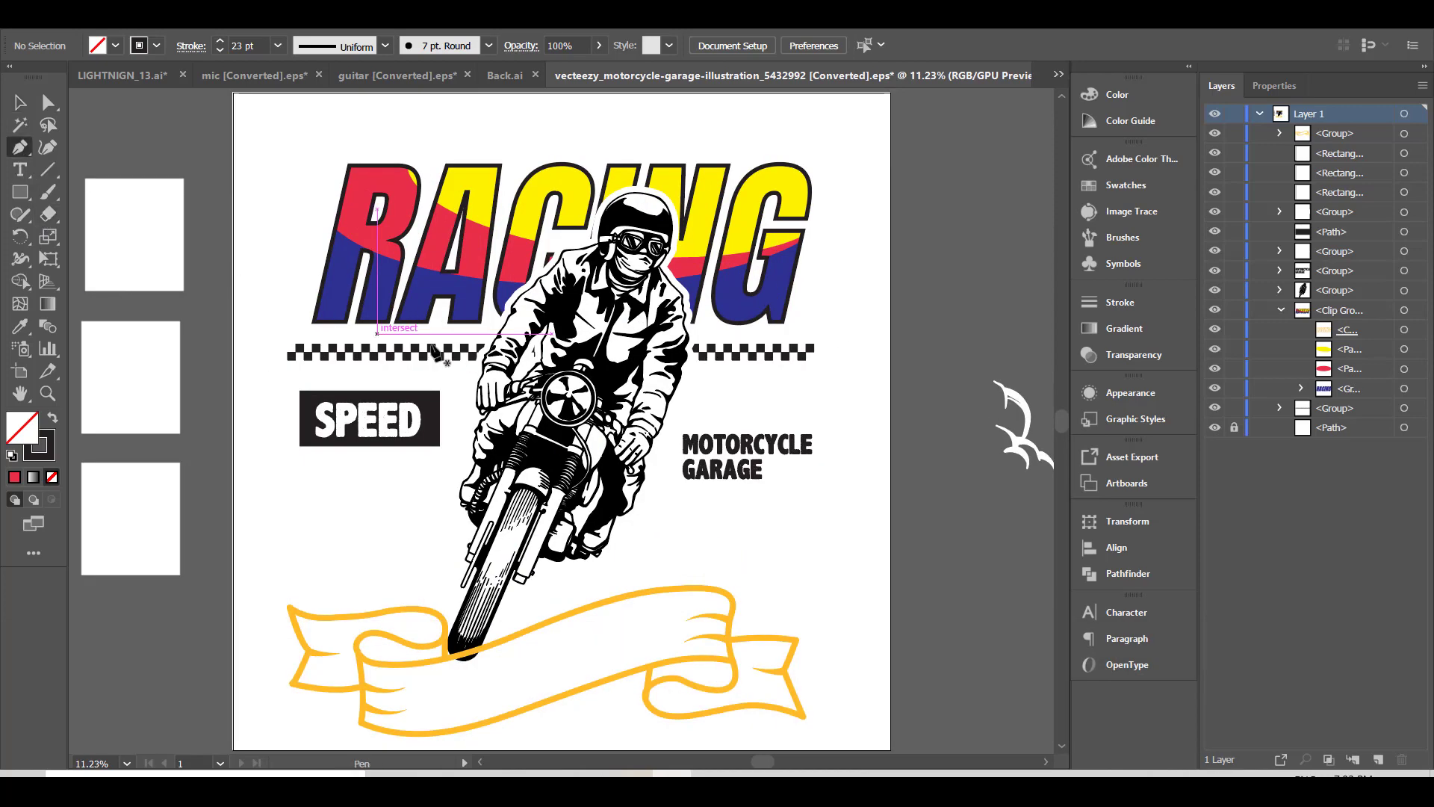
click(685, 382)
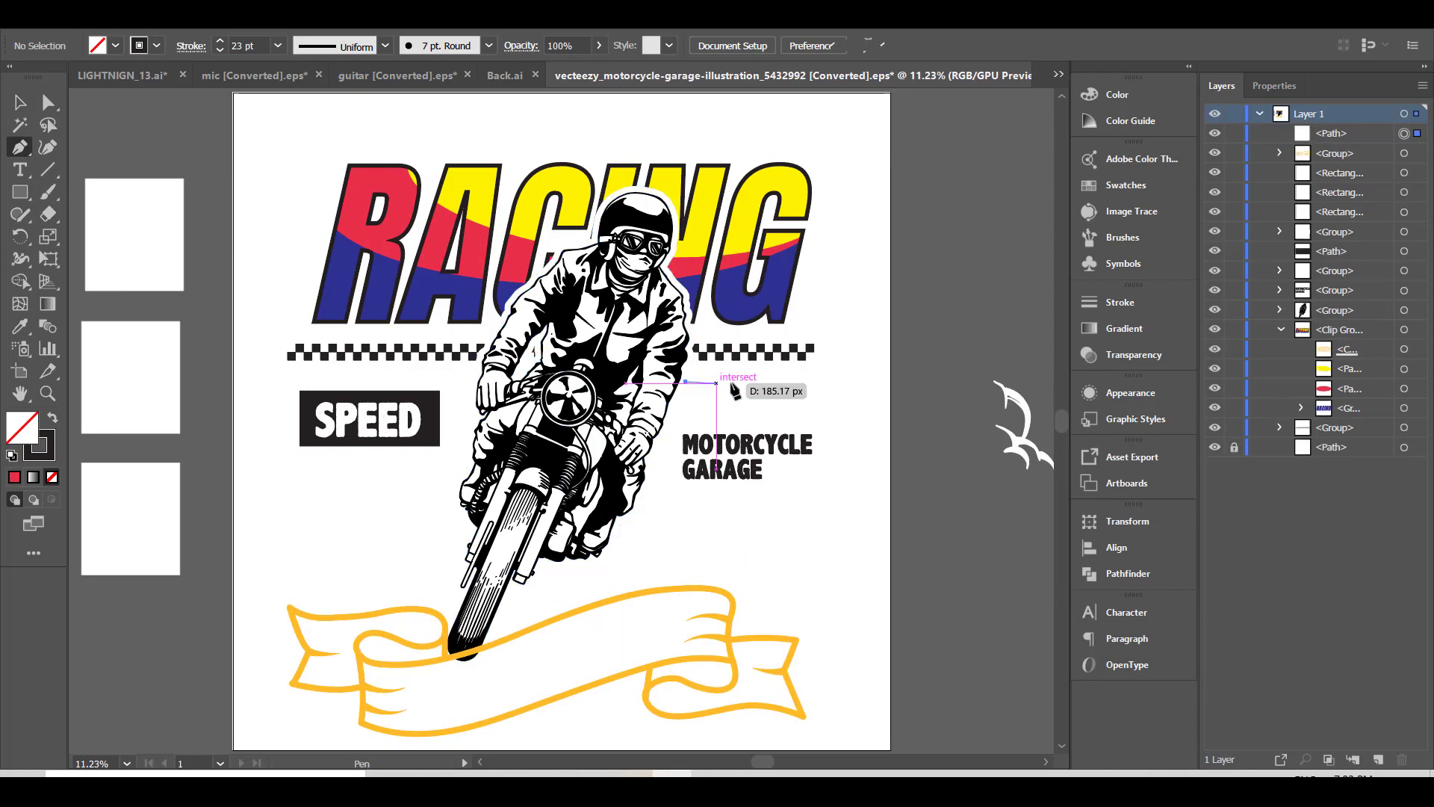
click(813, 383)
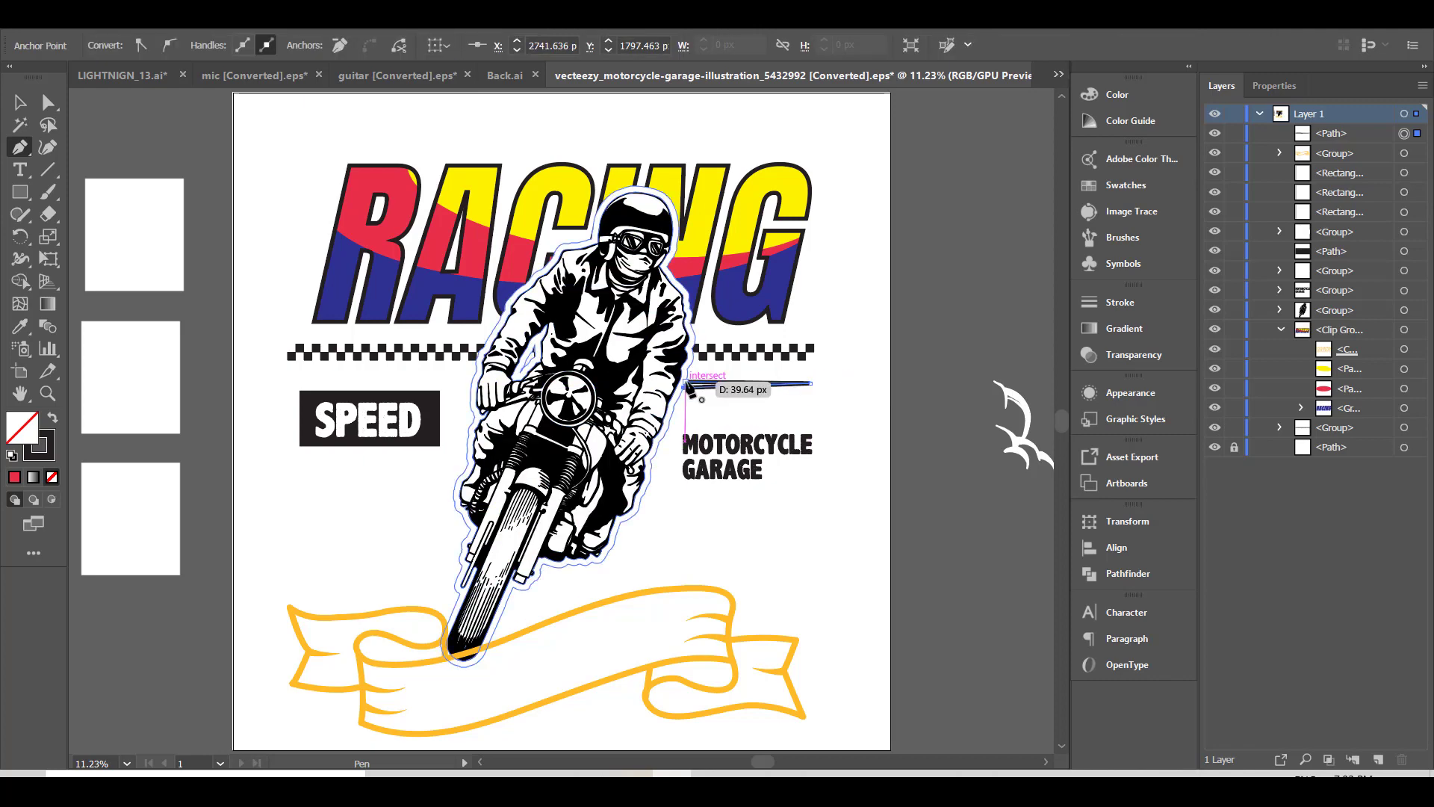
click(20, 103)
click(51, 420)
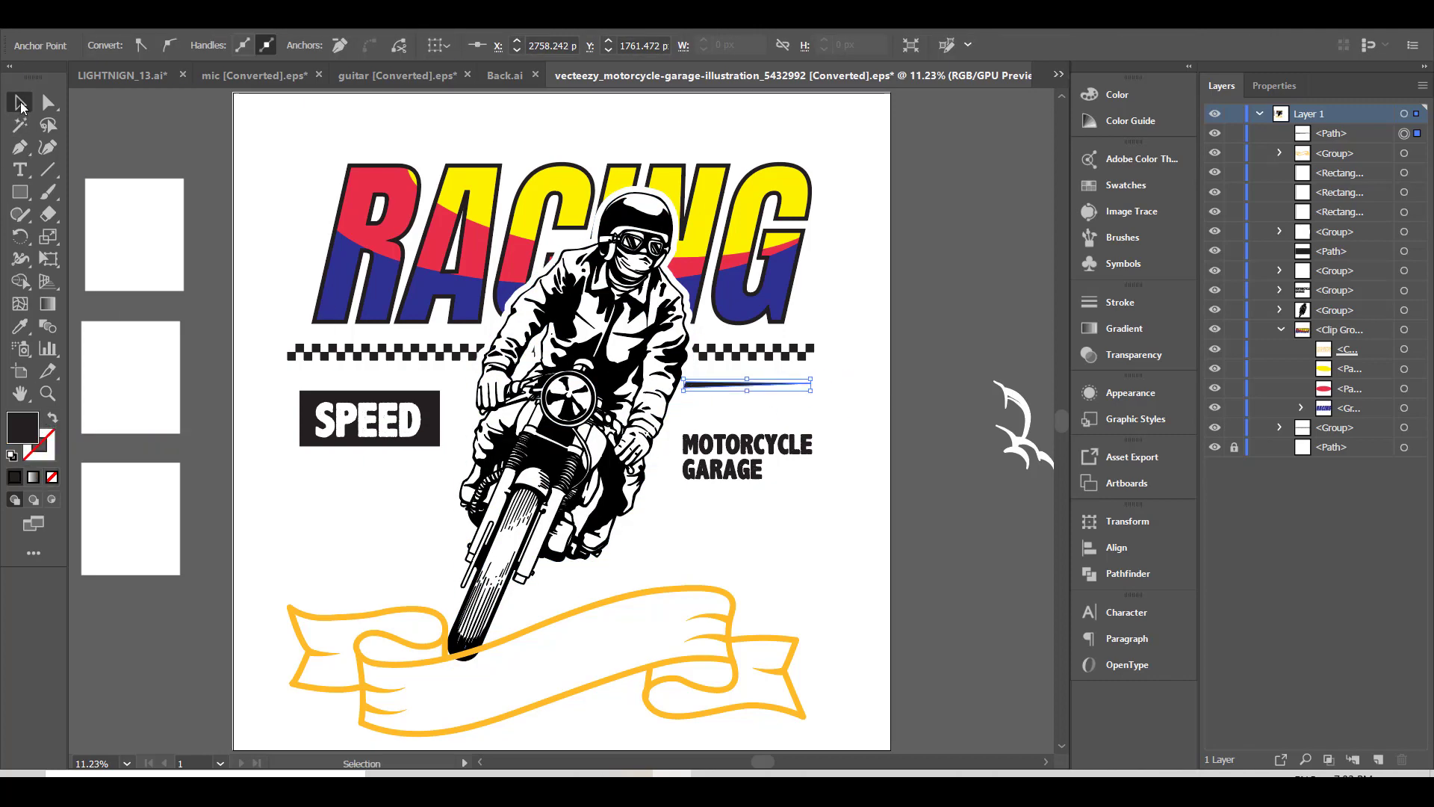
click(832, 407)
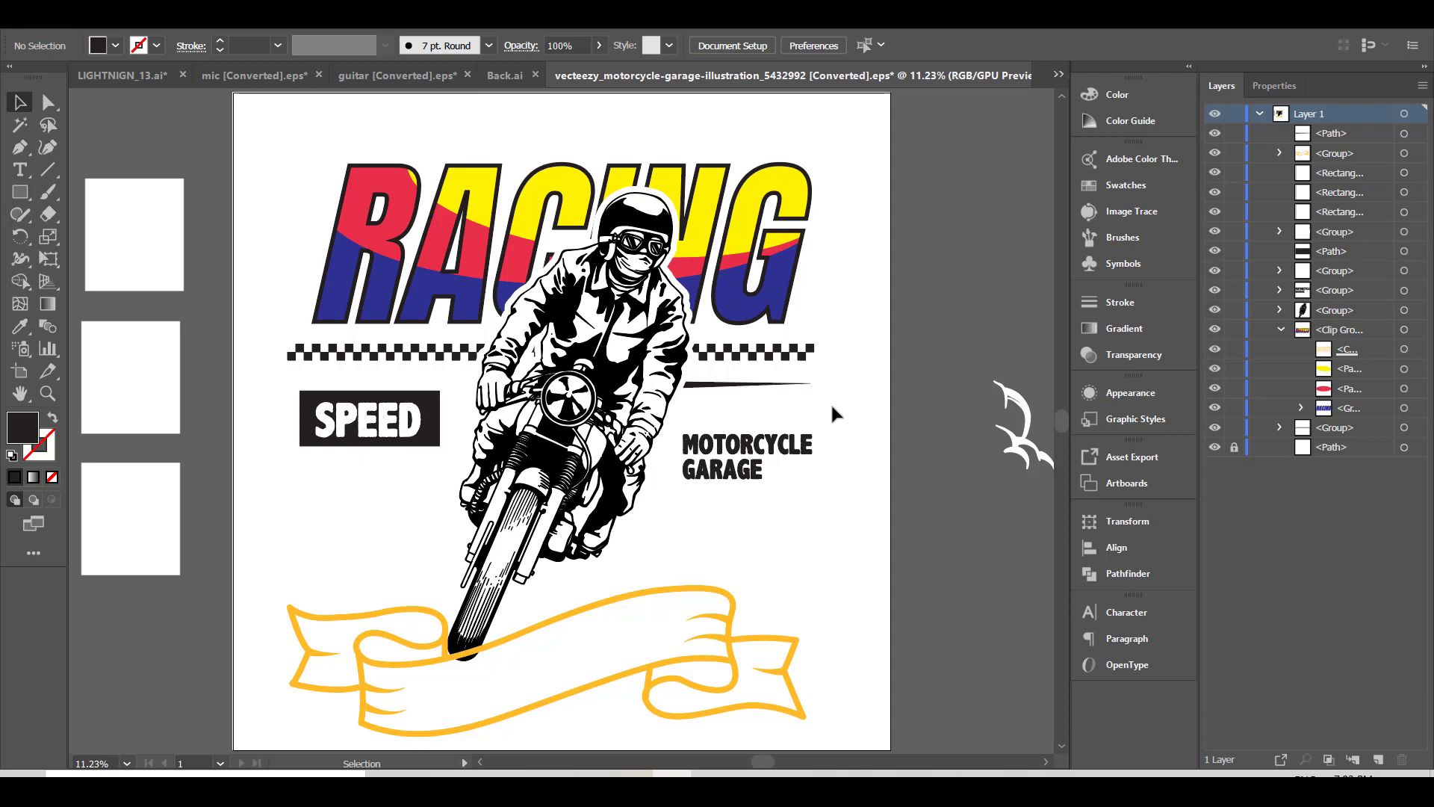
Duplicate the tapered speed line at four more places behind the motorcycle and recolour the ribbon outline black
click(749, 385)
drag(751, 388, 581, 579)
click(710, 407)
click(830, 524)
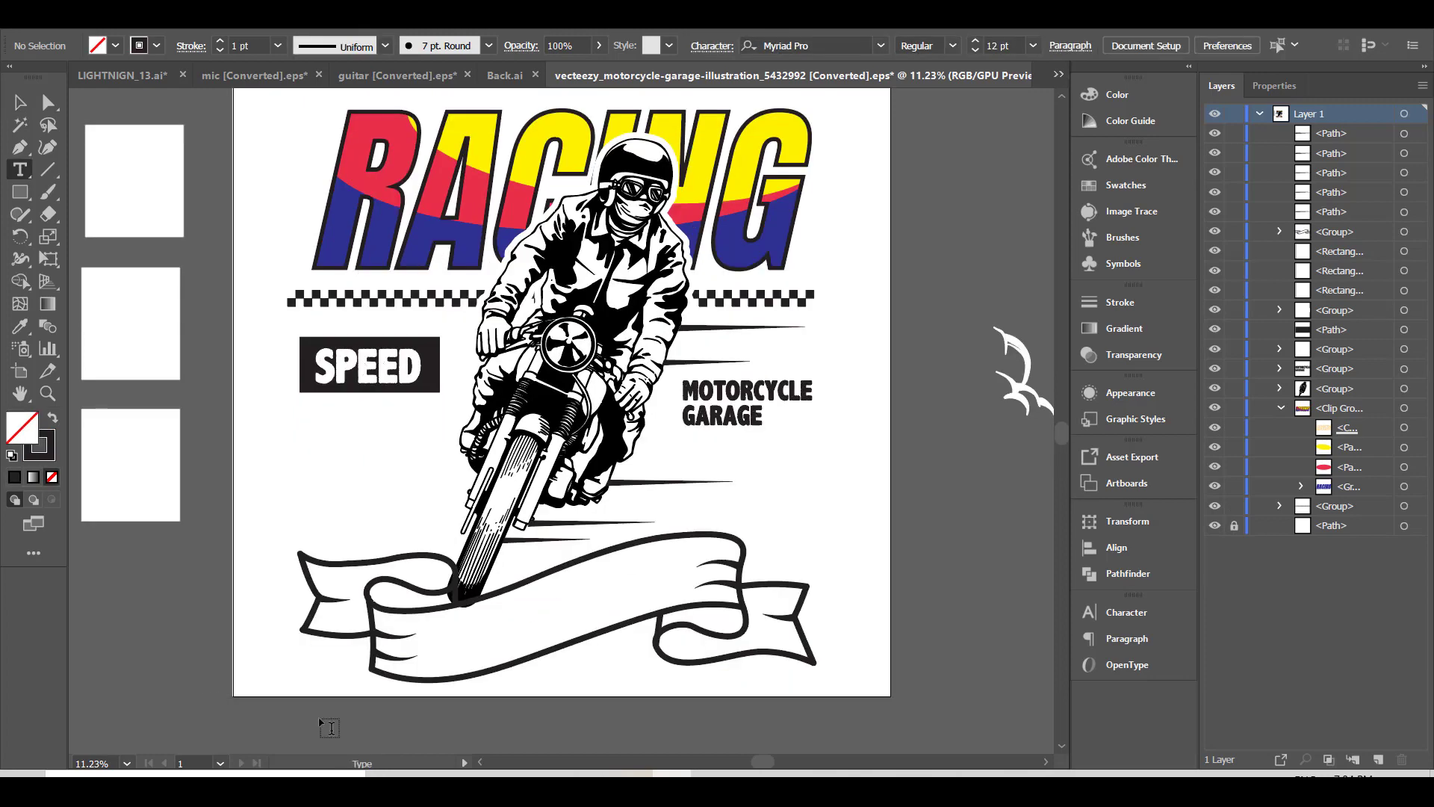
Add the text "High Performance" beside the ribbon at a size of 300 pt
click(122, 568)
key(Escape)
click(850, 44)
text(300)
key(Return)
double_click(206, 553)
key(ctrl+a)
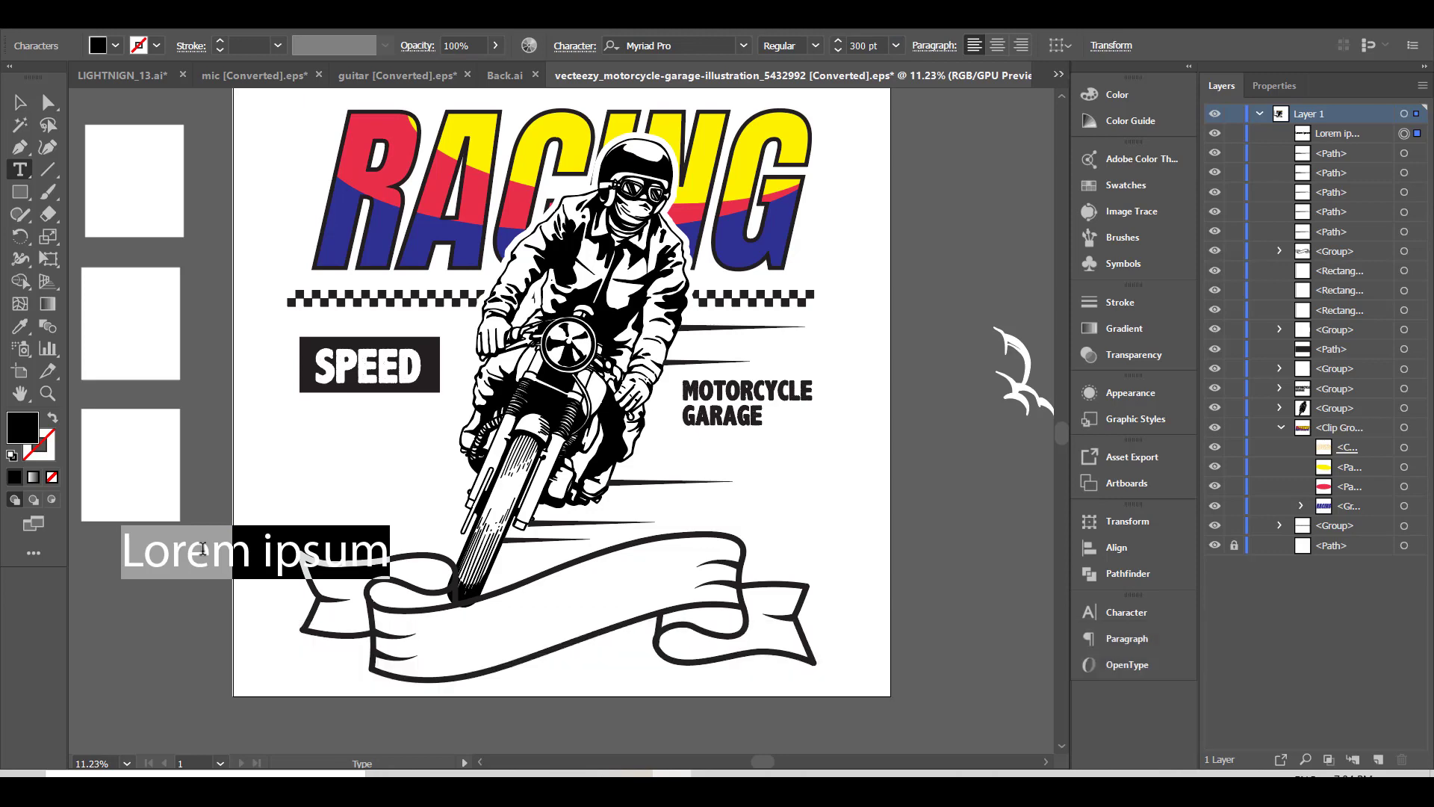
text(High Performance)
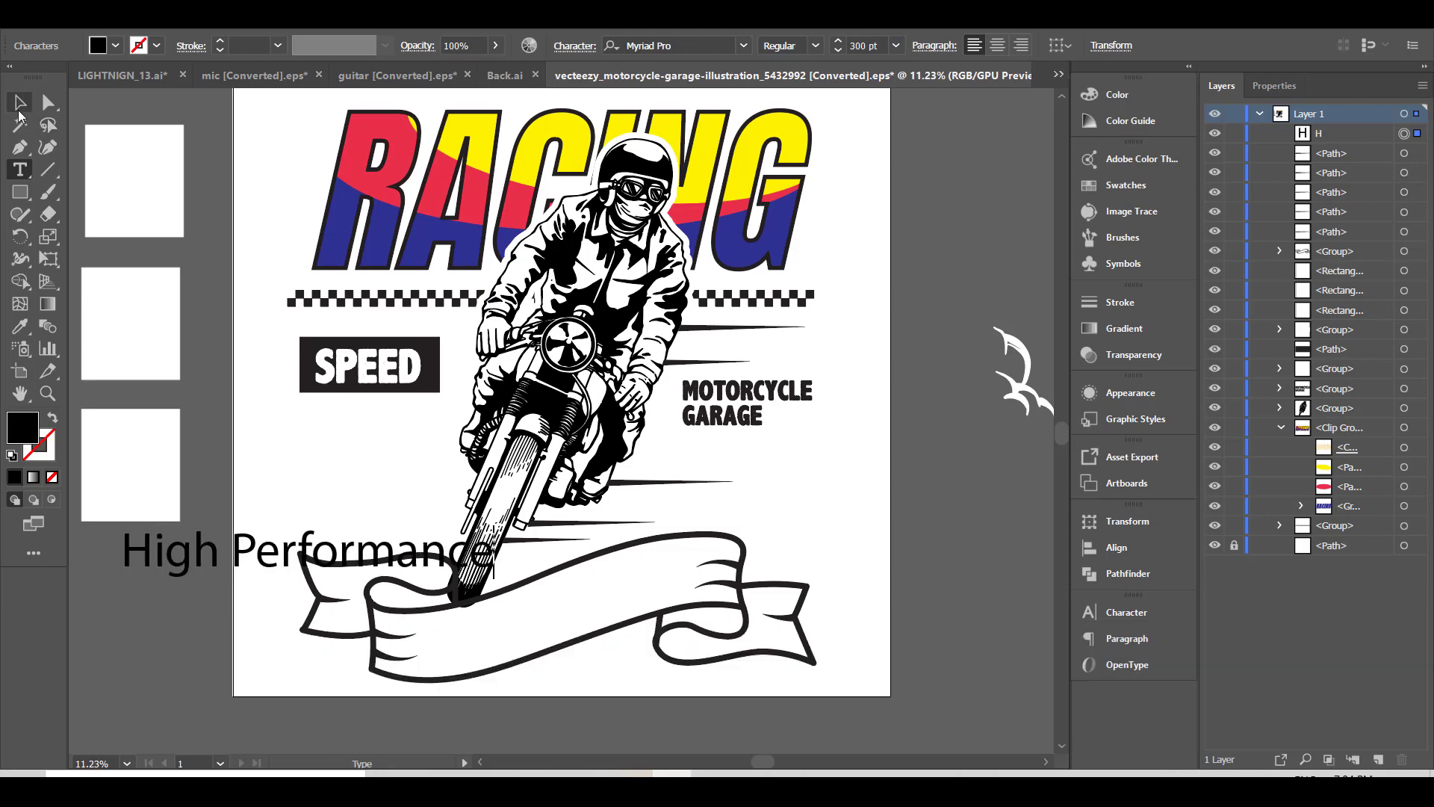
key(Escape)
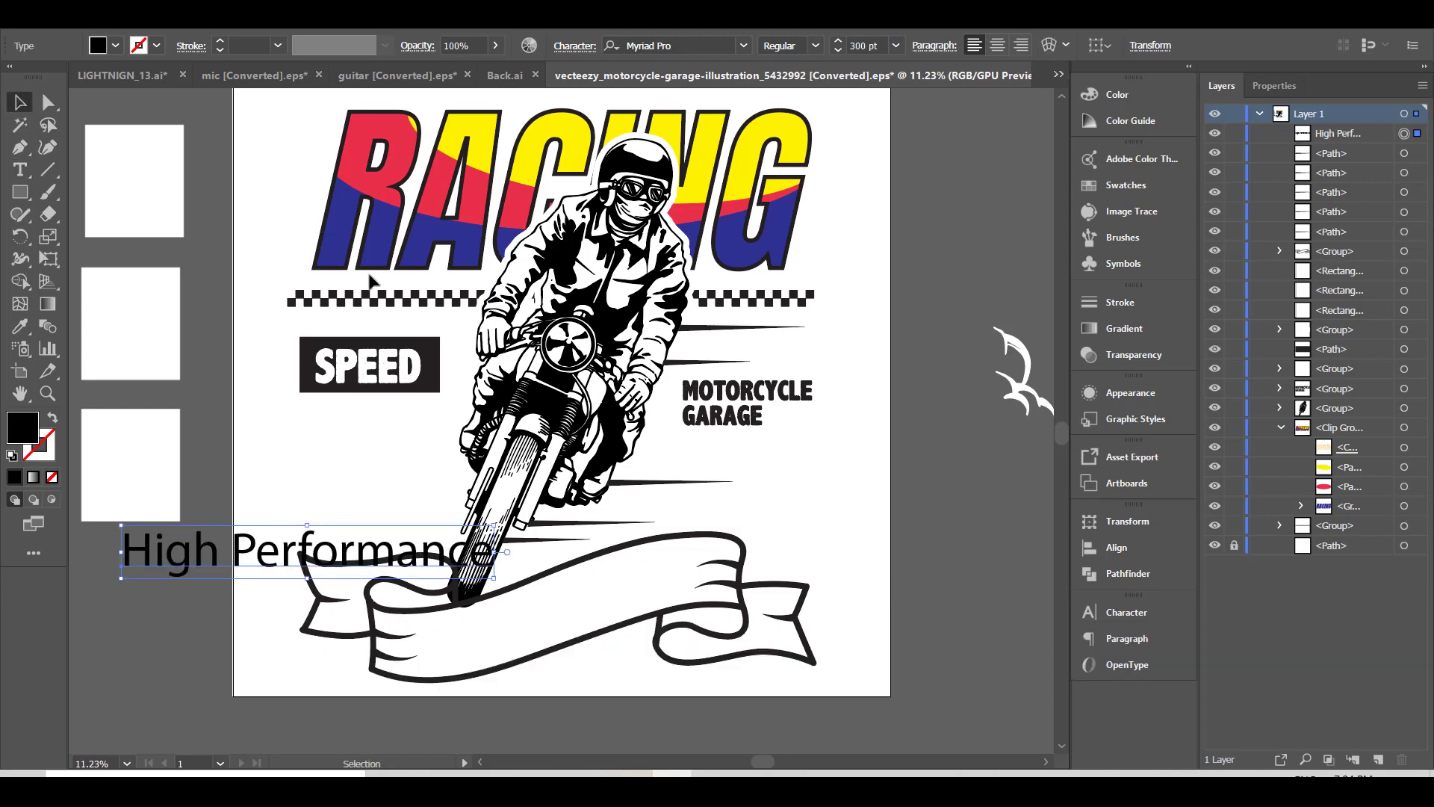
Set the High Performance text in uppercase Aileron Black and place it below the ribbon
click(744, 46)
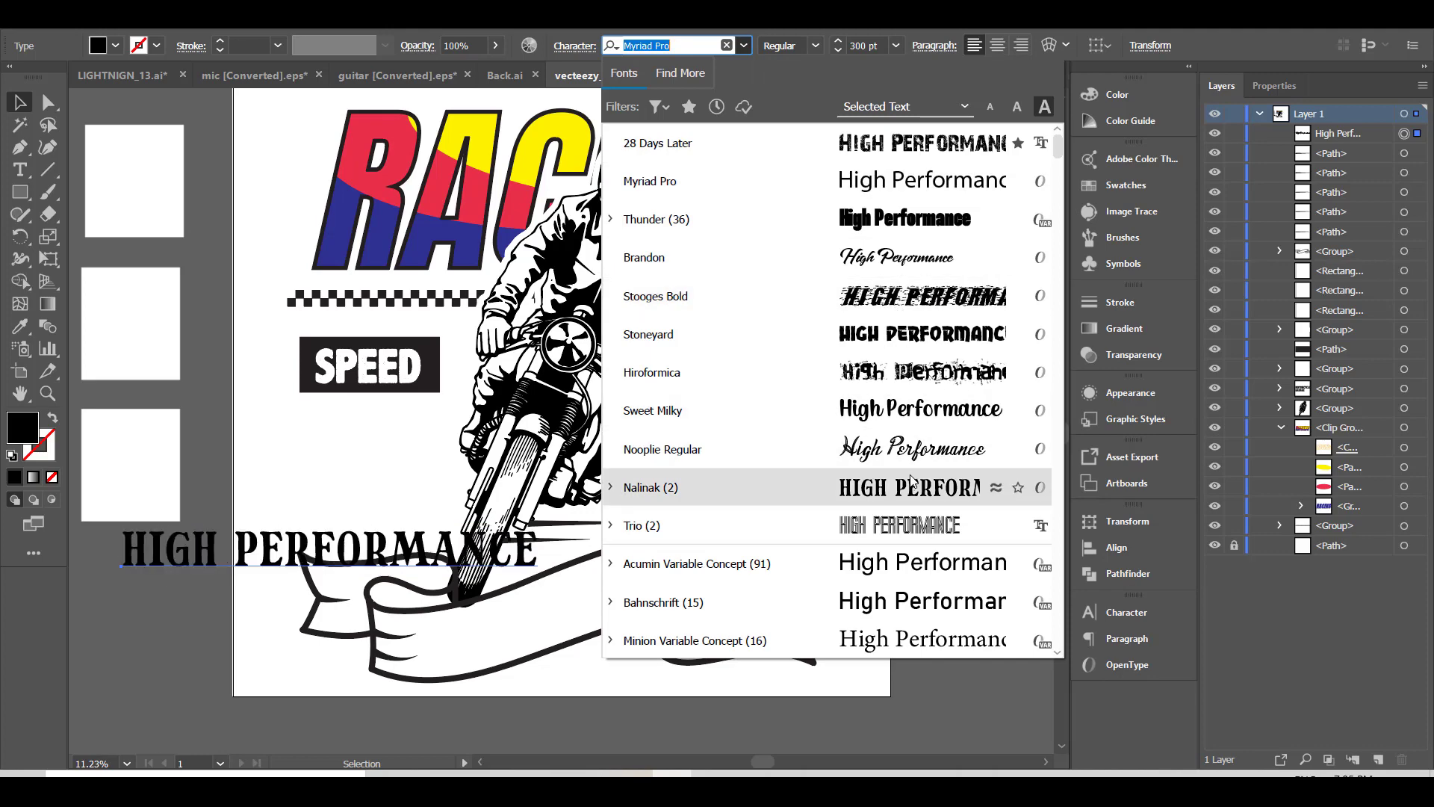
scroll(912, 480, down, 7)
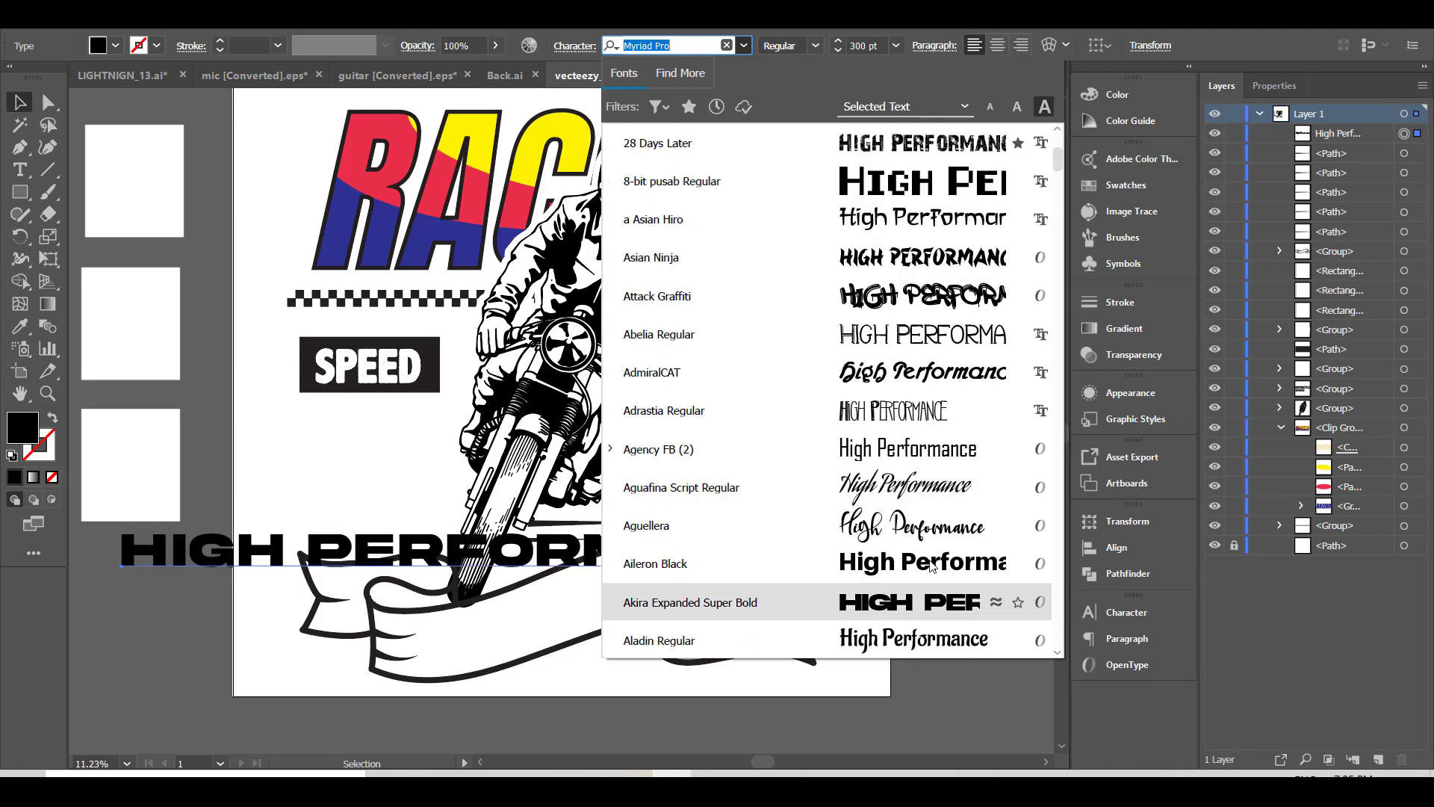
click(922, 563)
drag(385, 547, 590, 663)
click(205, 18)
mouse_move(359, 263)
click(493, 263)
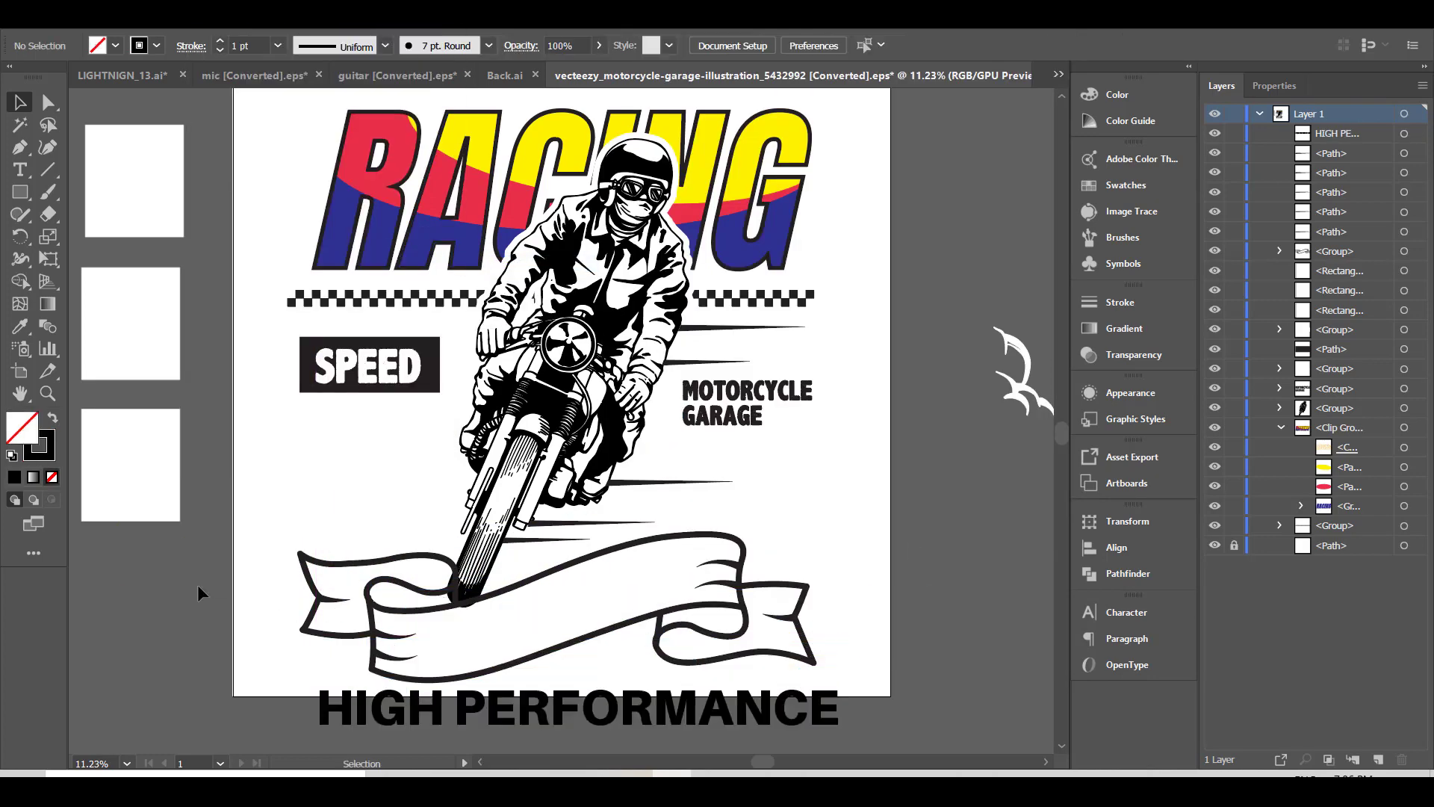
Move the HIGH PERFORMANCE text onto the ribbon and scale it down proportionally
drag(591, 719, 612, 656)
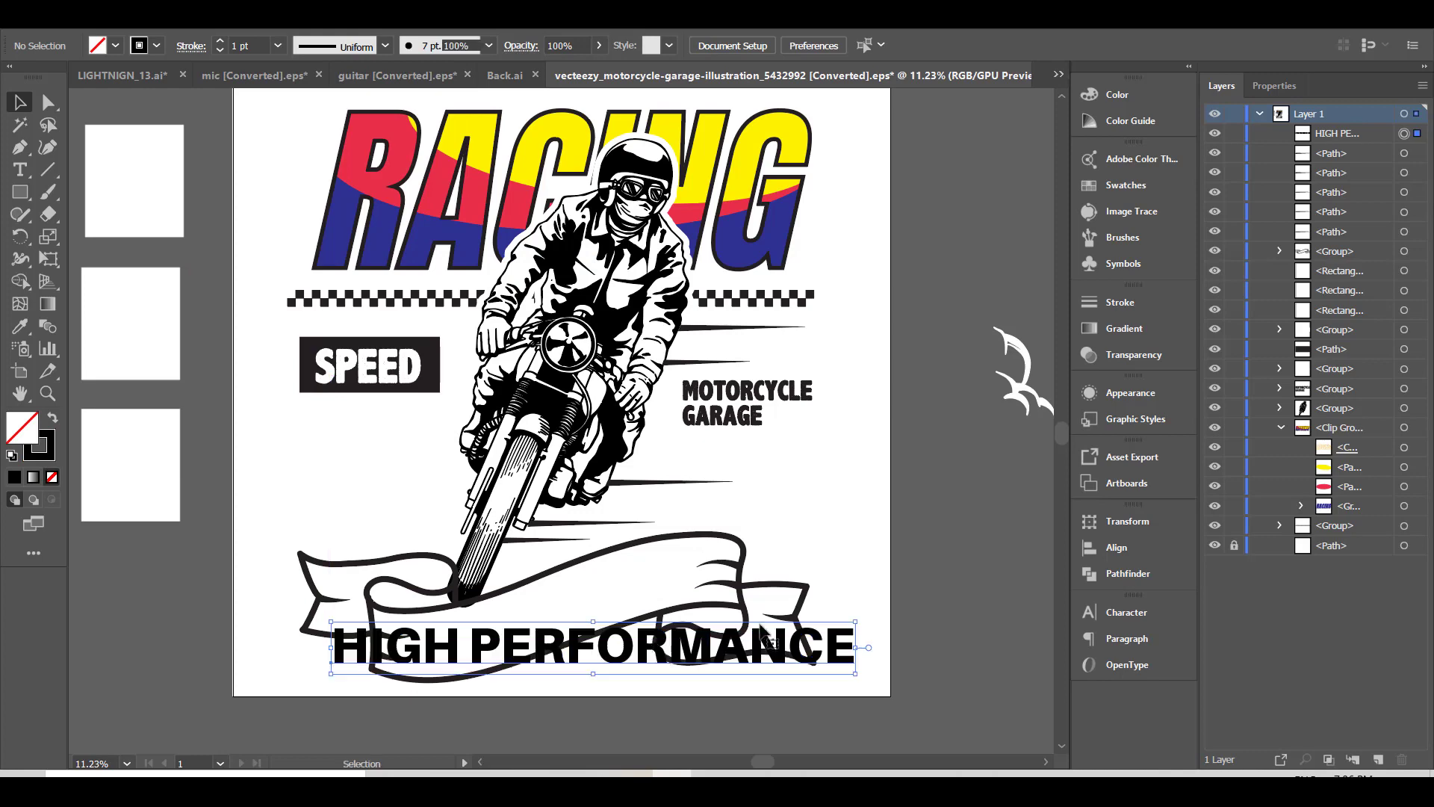
alt+shift+drag(855, 622, 836, 628)
drag(644, 640, 669, 608)
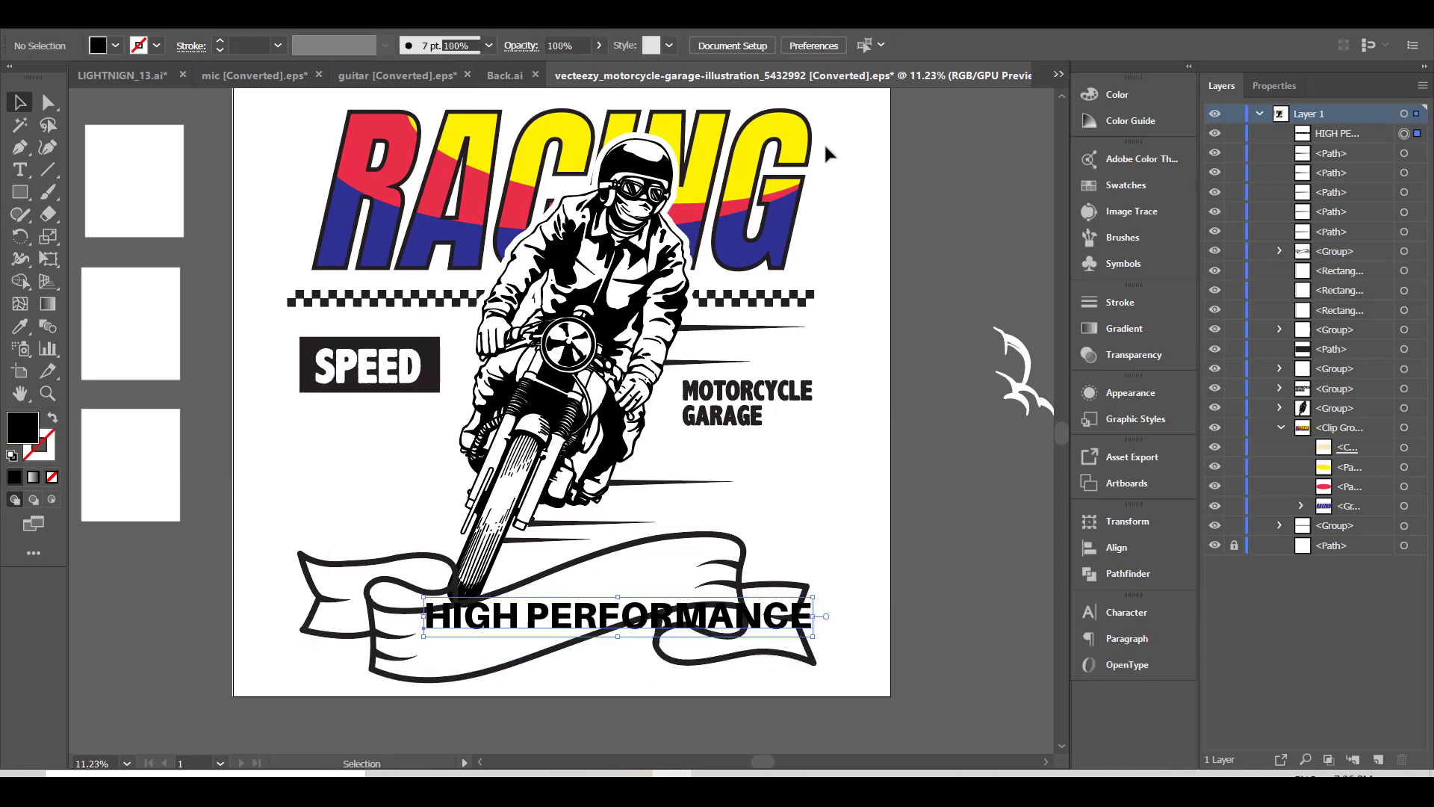
Apply a horizontal Flag envelope warp with 50% bend to the HIGH PERFORMANCE text
click(1049, 45)
click(207, 58)
click(112, 231)
click(209, 248)
Rotate the warped text by about 14°, then resize and position it to follow the ribbon's central band
drag(819, 588, 681, 564)
mouse_move(441, 652)
mouse_down()
mouse_move(457, 654)
mouse_move(440, 668)
mouse_up()
drag(697, 577, 695, 589)
drag(422, 630, 420, 617)
drag(651, 579, 698, 568)
click(828, 544)
click(688, 569)
click(658, 523)
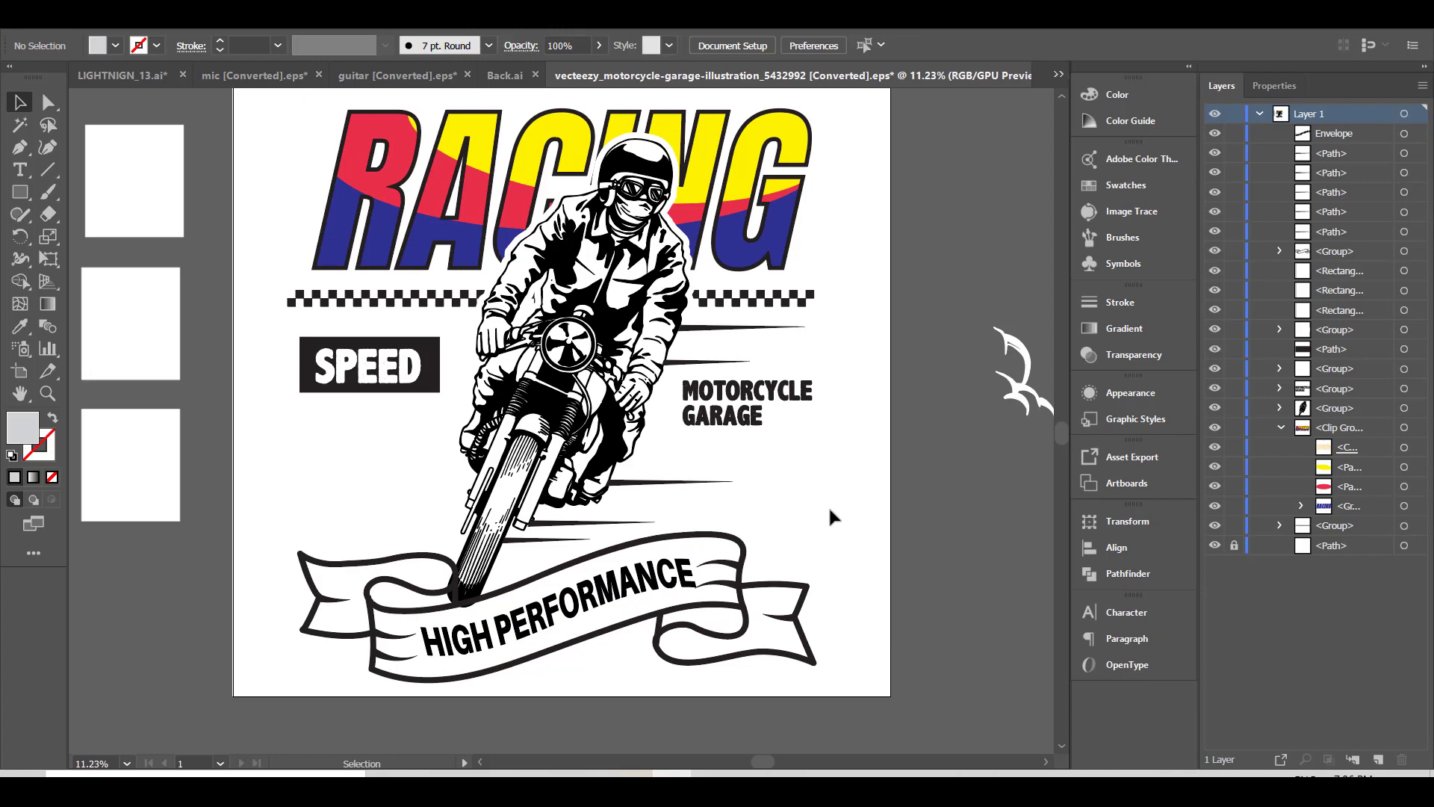
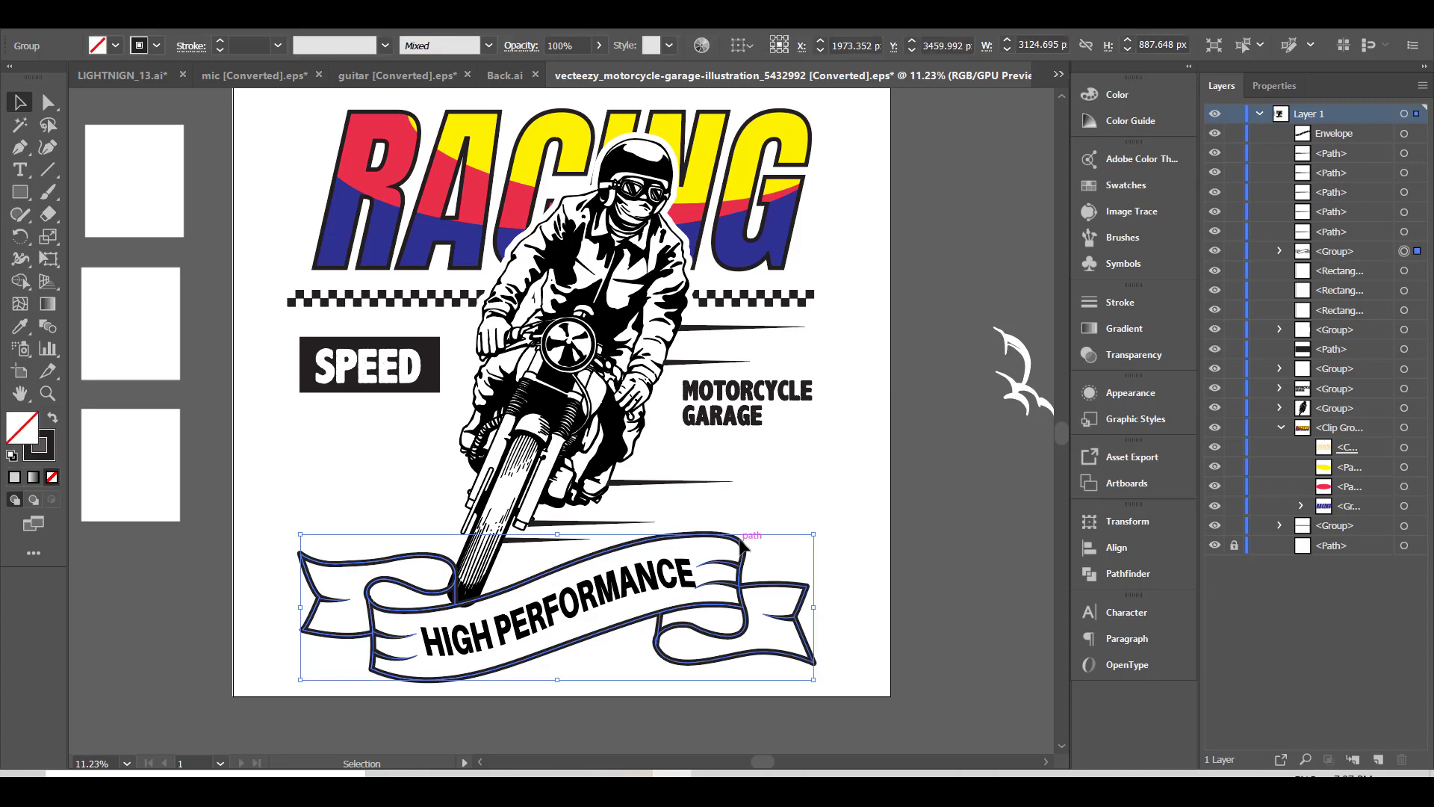
Paste a copy of the ribbon behind the original and fill it with the RACING lettering's dark blue, without stroke
key(ctrl+c)
key(ctrl+b)
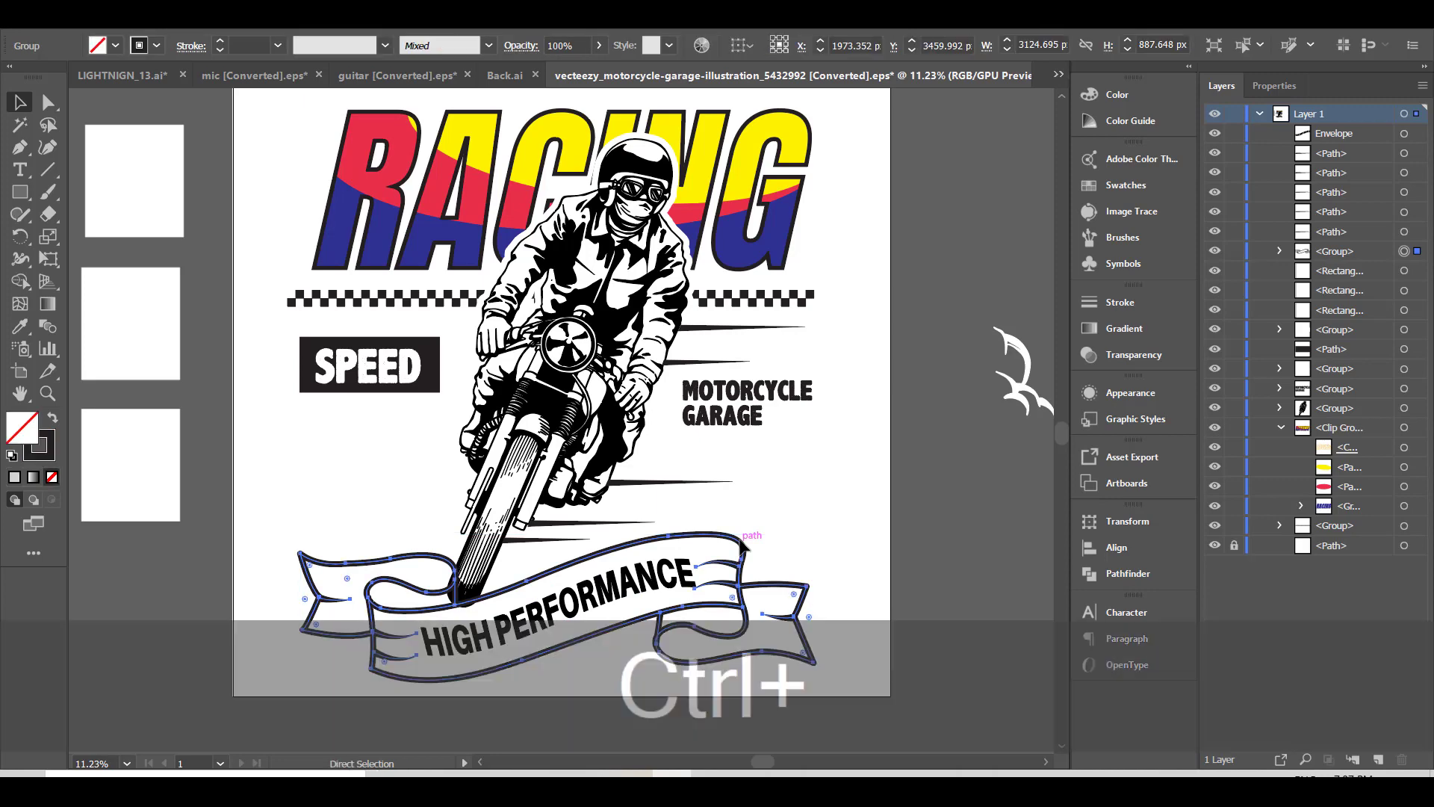
click(51, 418)
key(i)
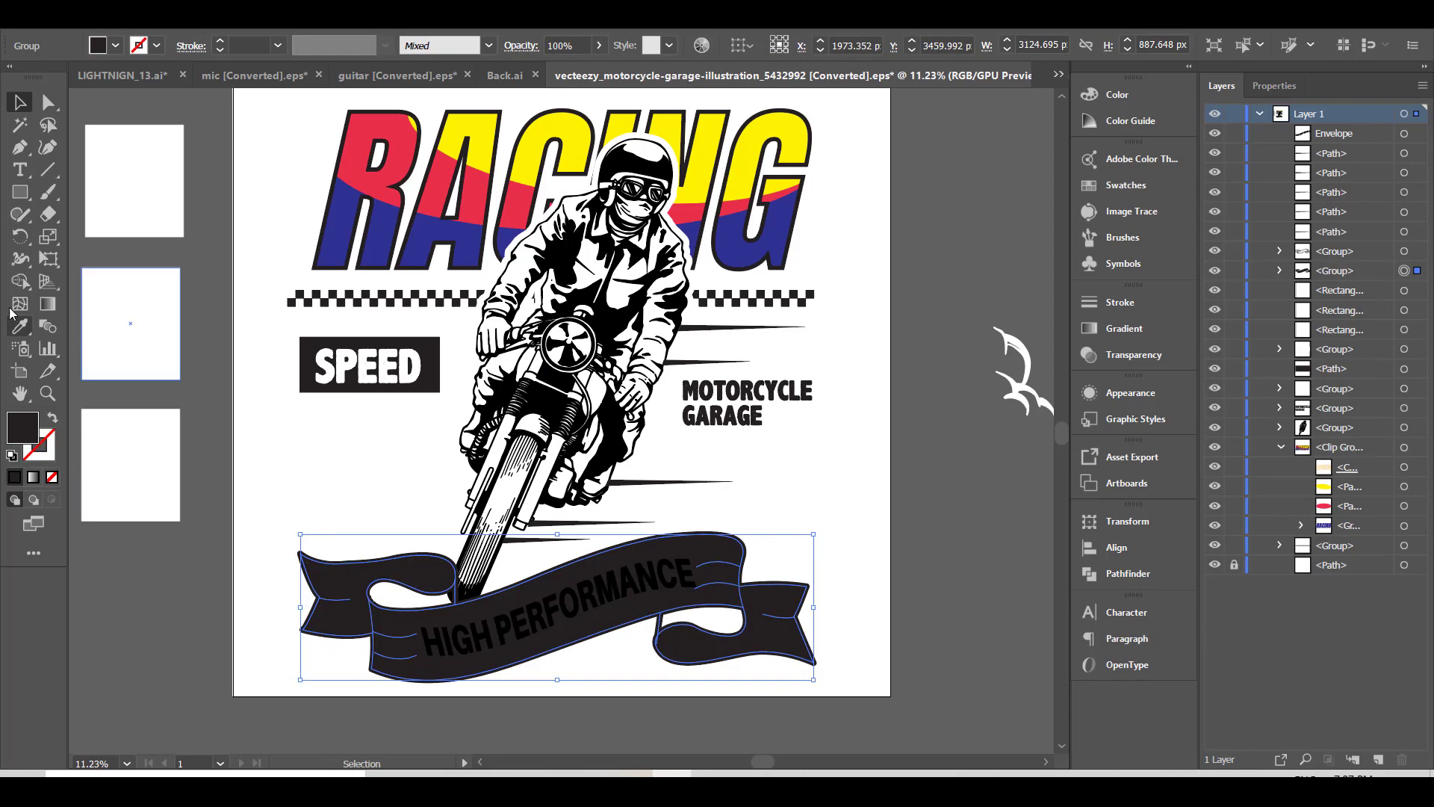
click(351, 246)
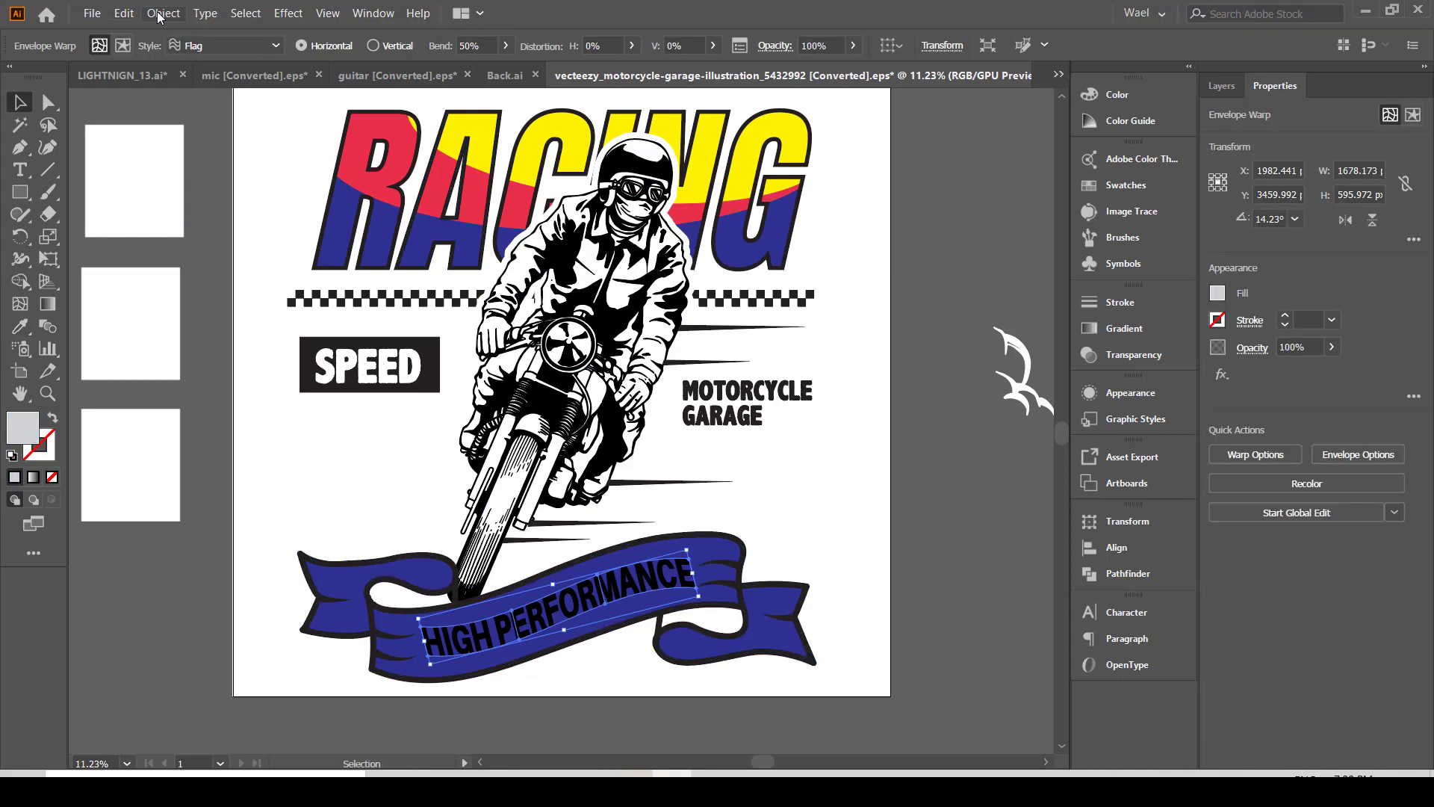
Expand the warped HIGH PERFORMANCE text and fill it with the yellow sampled from the RACING lettering
click(163, 13)
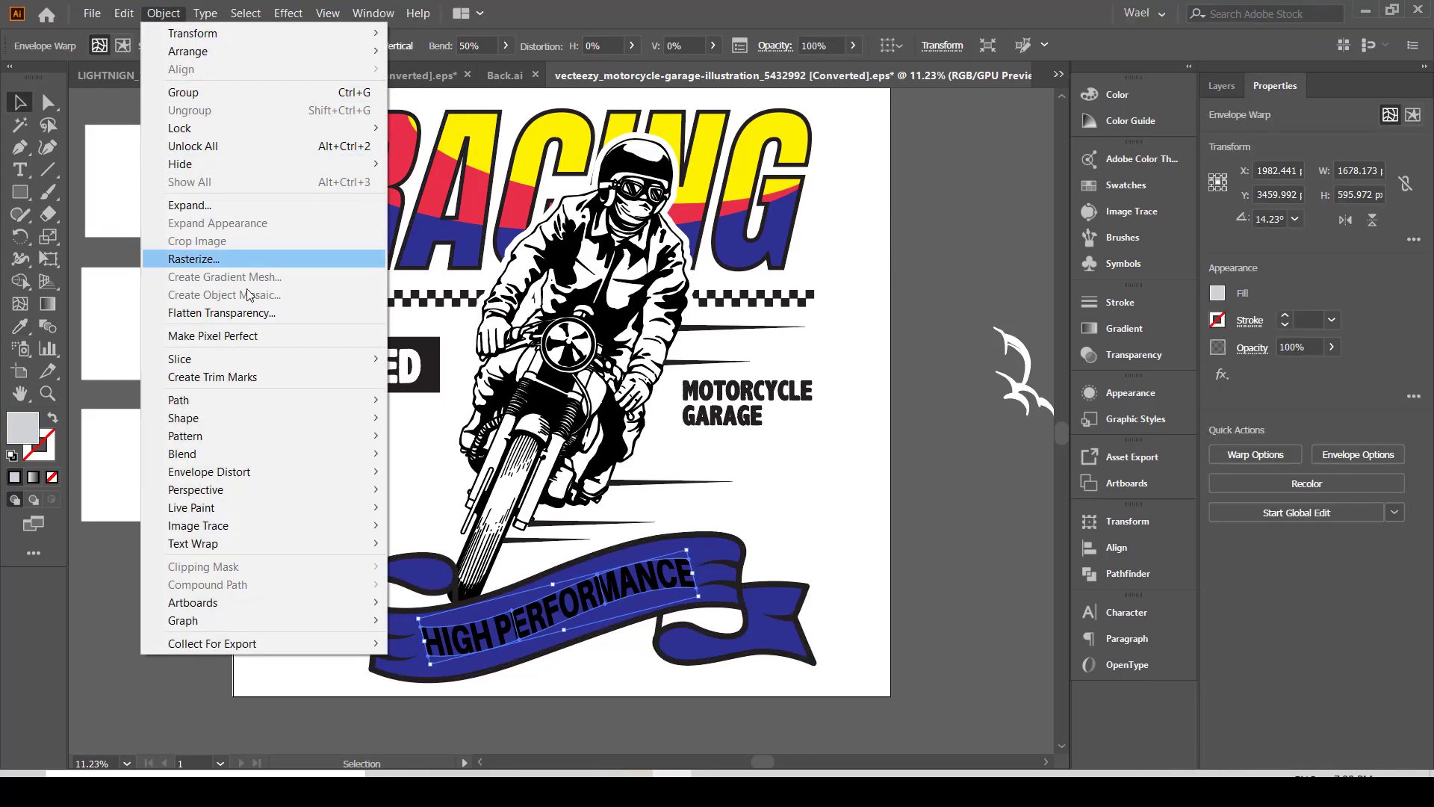
click(271, 208)
click(61, 280)
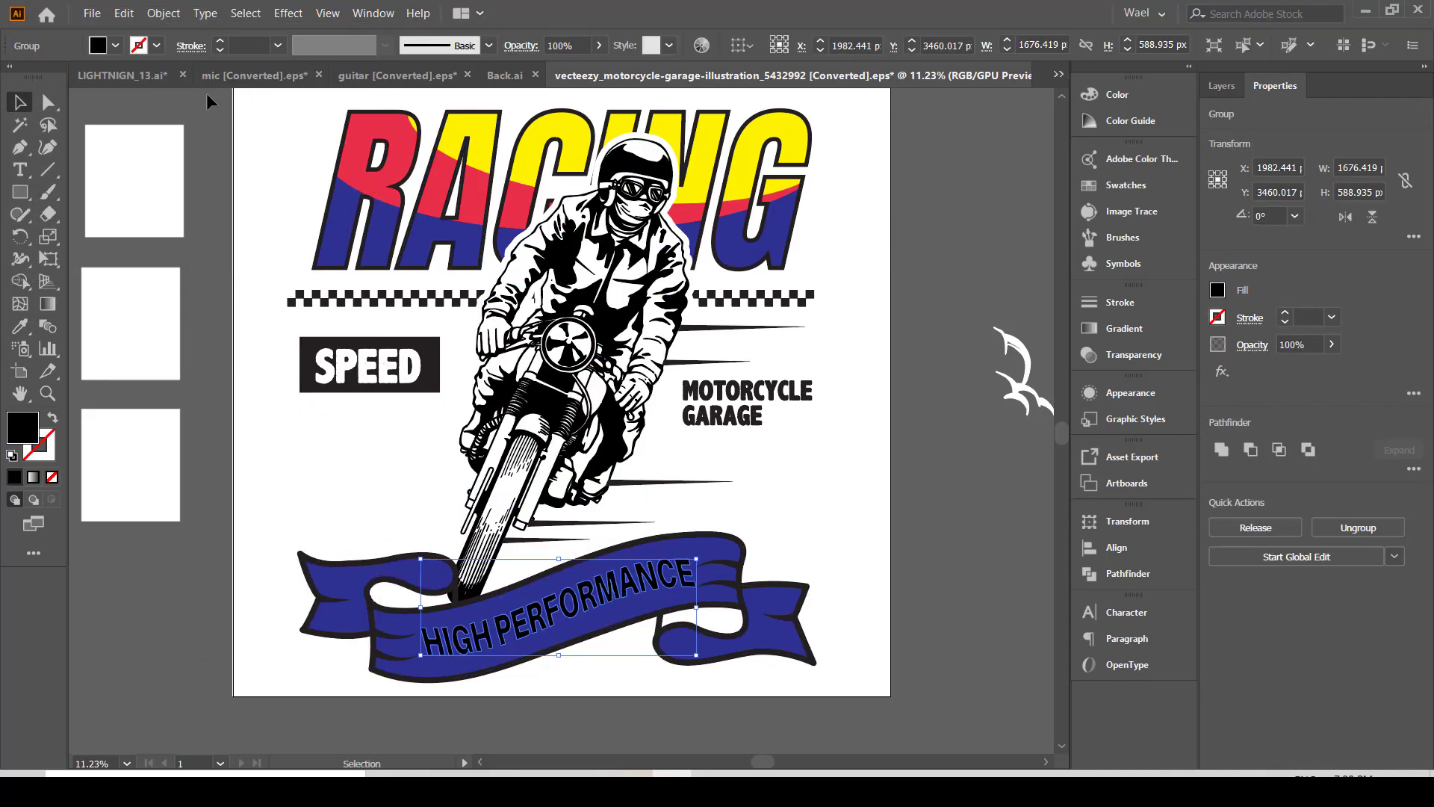
click(114, 45)
click(16, 328)
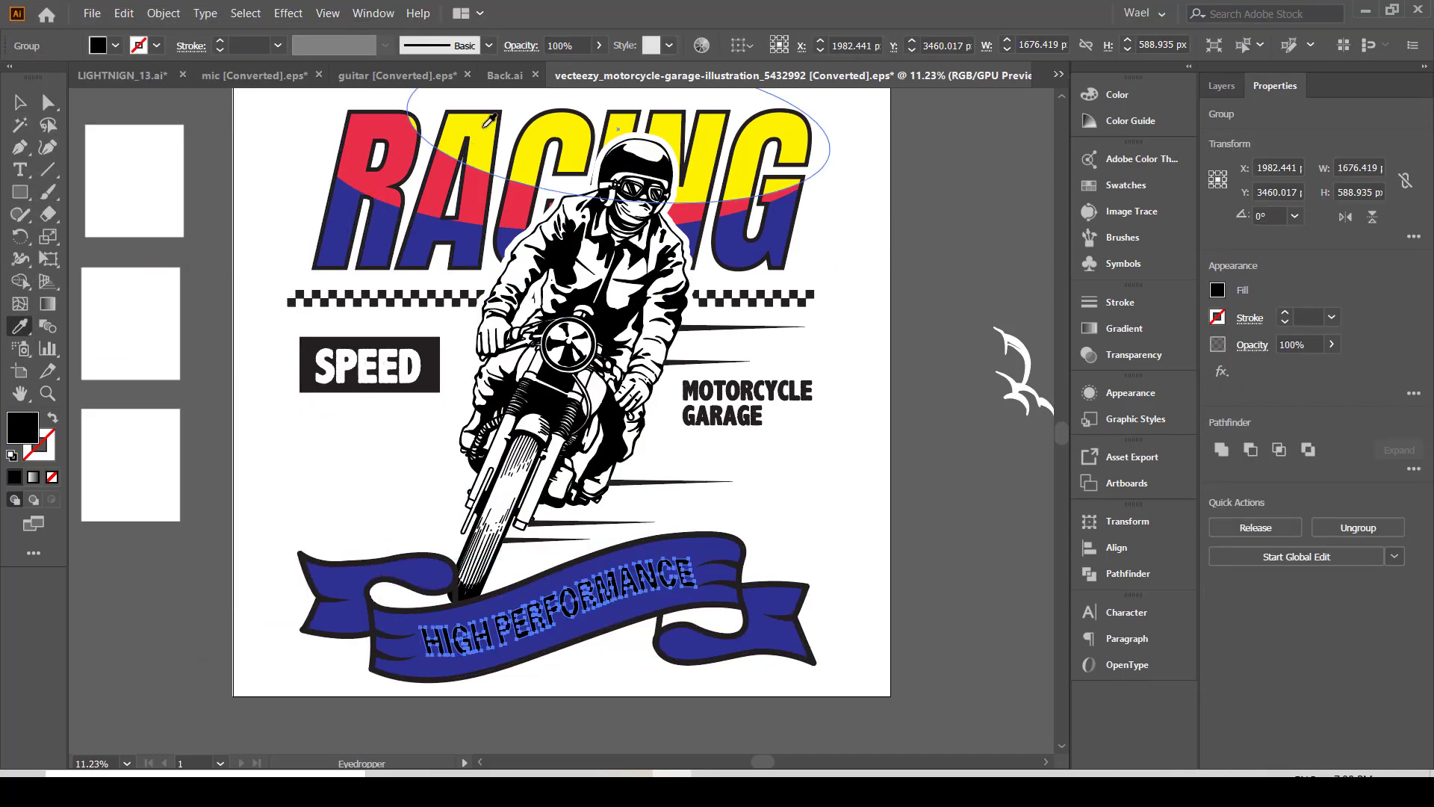
click(467, 138)
click(20, 102)
click(831, 382)
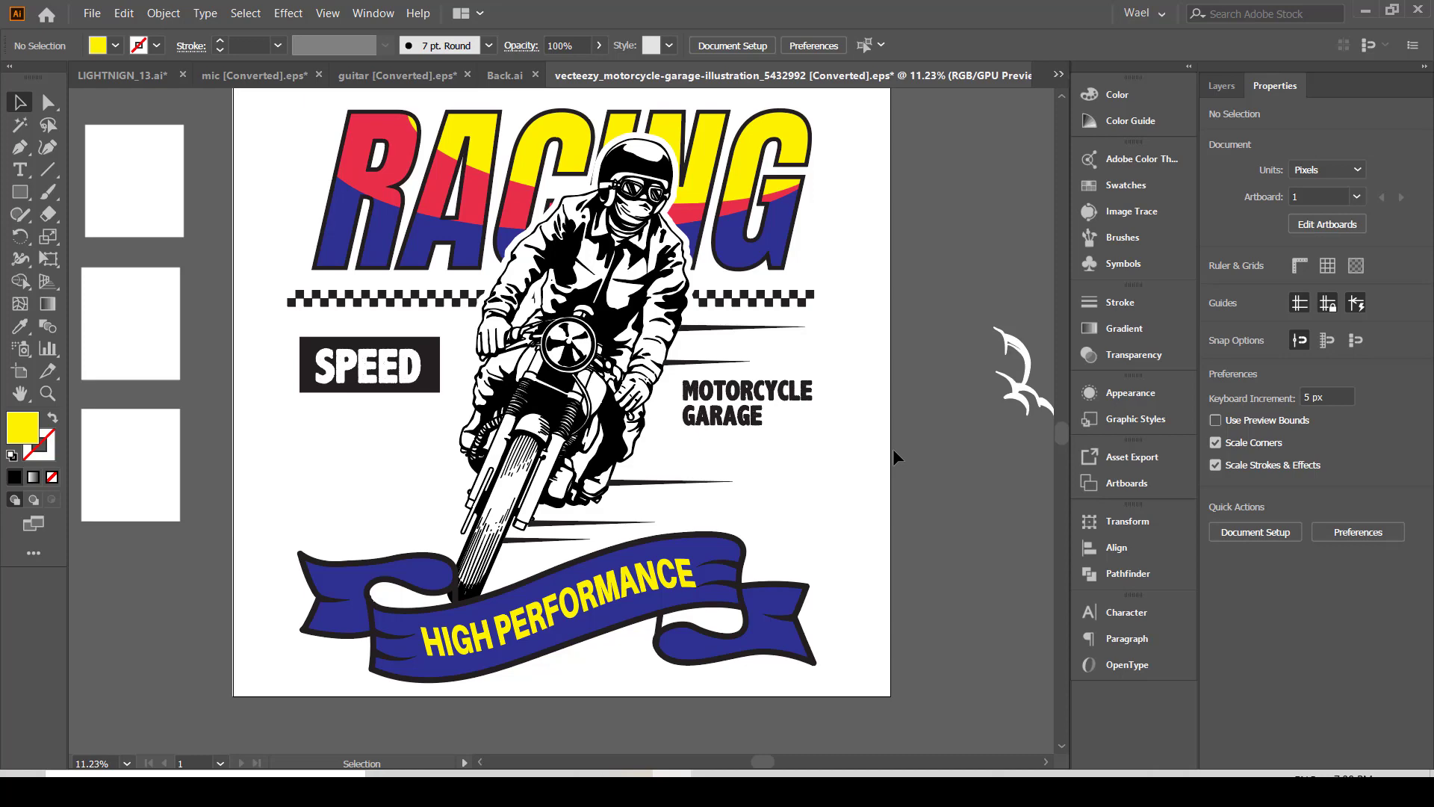
Enlarge the MOTORCYCLE GARAGE text and position it midway between the upper and lower speed lines beside the rider
click(688, 419)
drag(682, 426, 666, 440)
drag(728, 428, 726, 451)
drag(814, 399, 825, 383)
drag(694, 436, 686, 439)
click(899, 499)
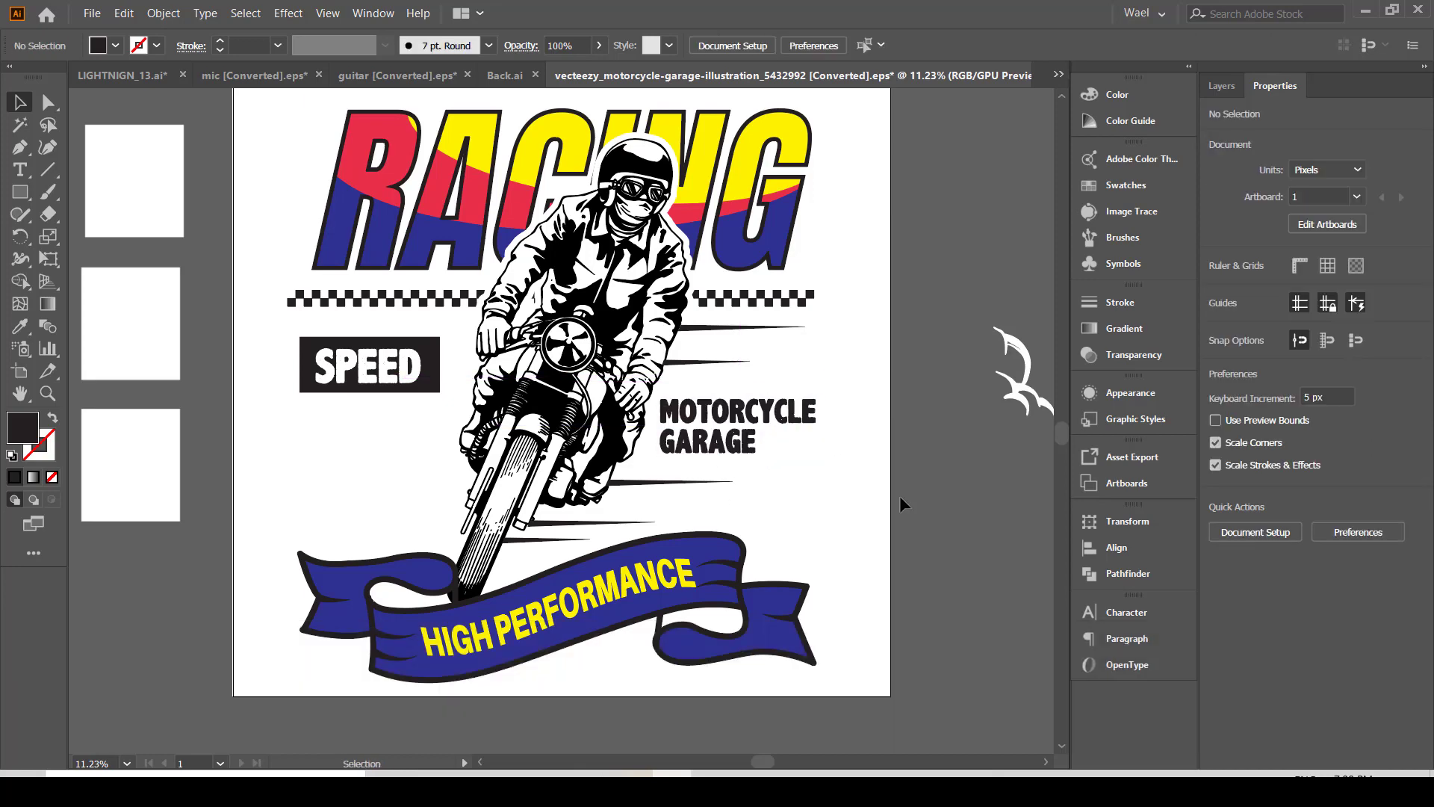
Widen the RACING lettering on both sides to span the checkered strip and shift the motorcycle rider slightly left
click(790, 232)
drag(812, 190, 826, 190)
drag(378, 156, 352, 158)
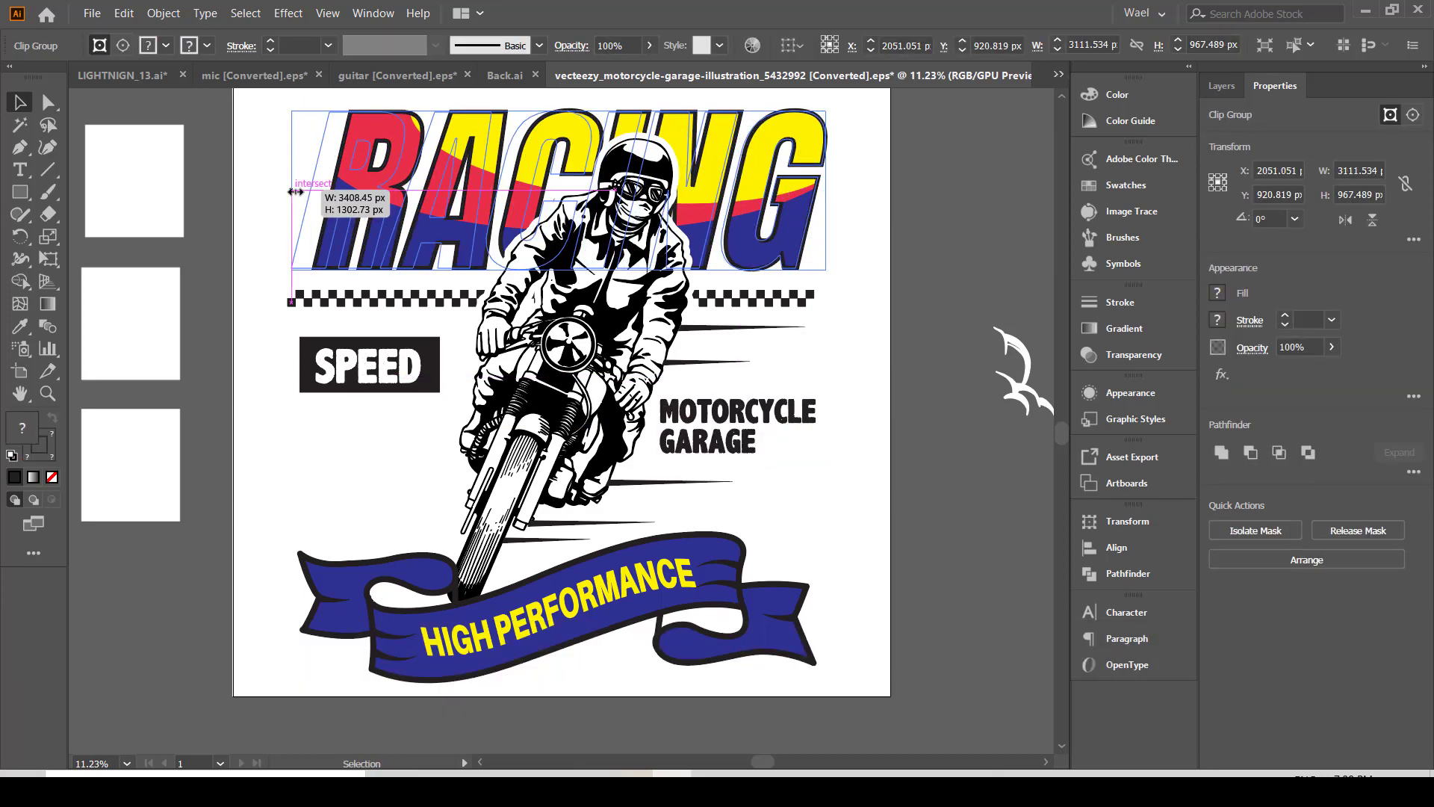
click(846, 402)
drag(540, 415, 534, 416)
click(836, 478)
Group the five speed lines and move the group about 92 px left and 12 px down, closer to the motorcycle
click(748, 326)
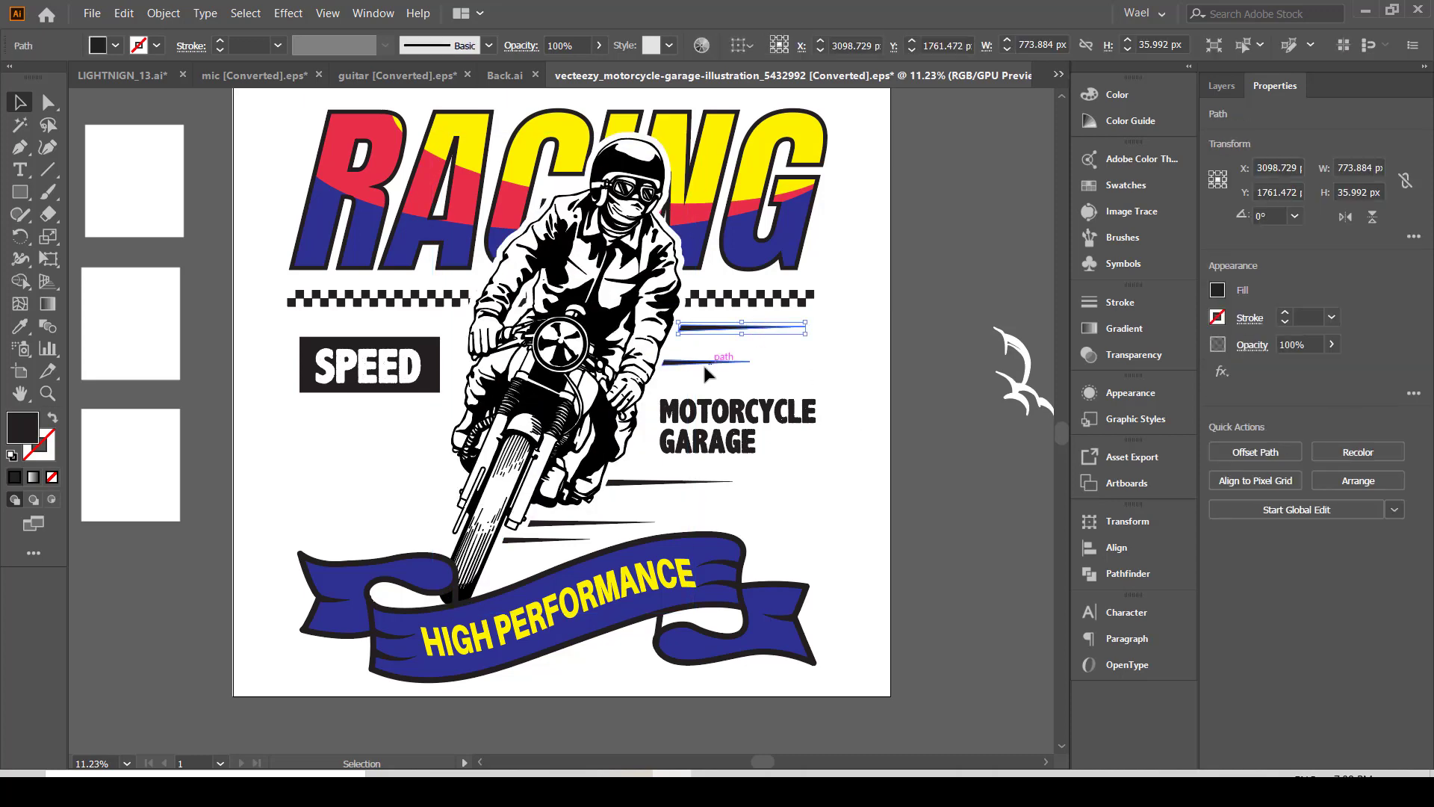
shift+click(702, 363)
shift+click(647, 482)
shift+click(579, 523)
shift+click(539, 540)
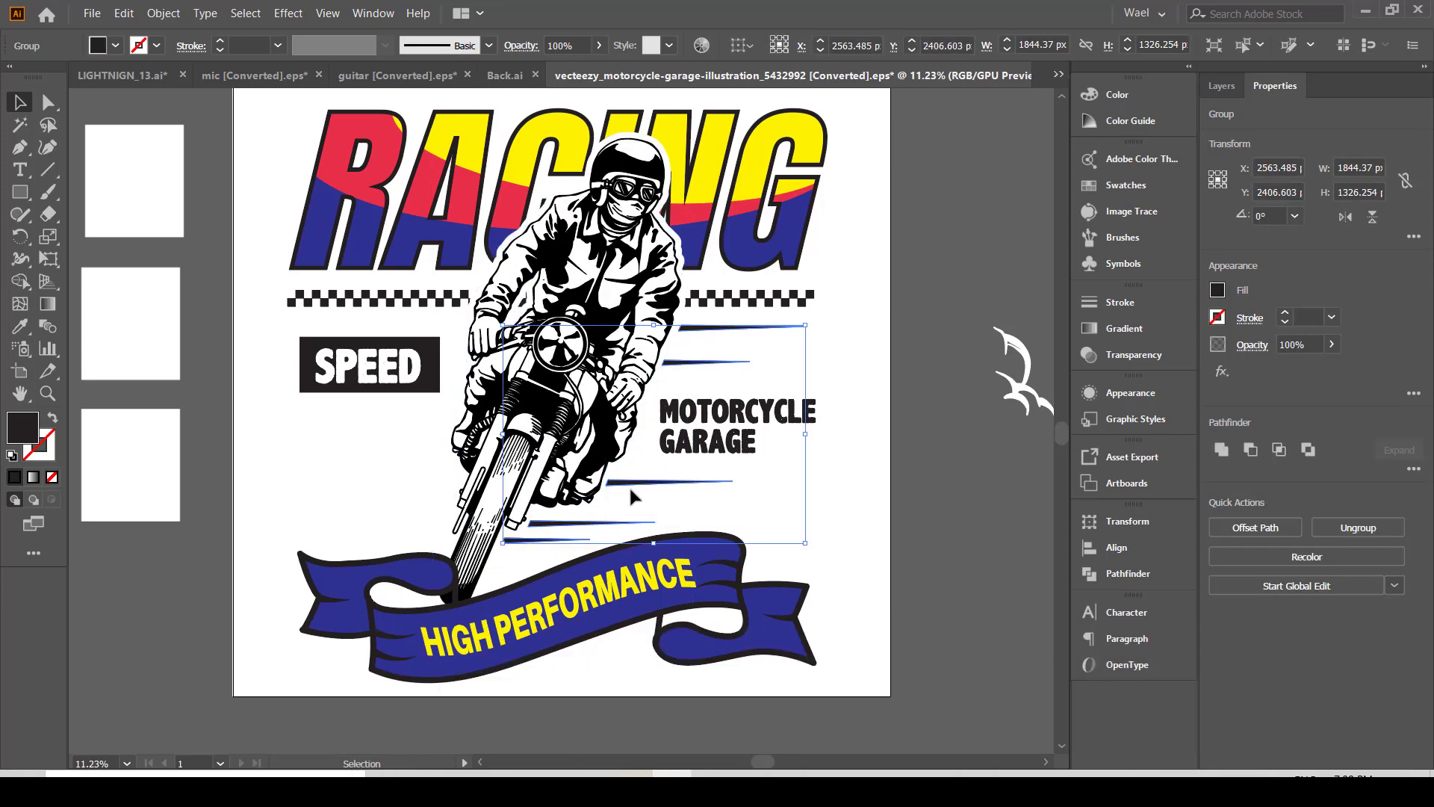
drag(632, 483, 627, 484)
click(783, 514)
click(588, 530)
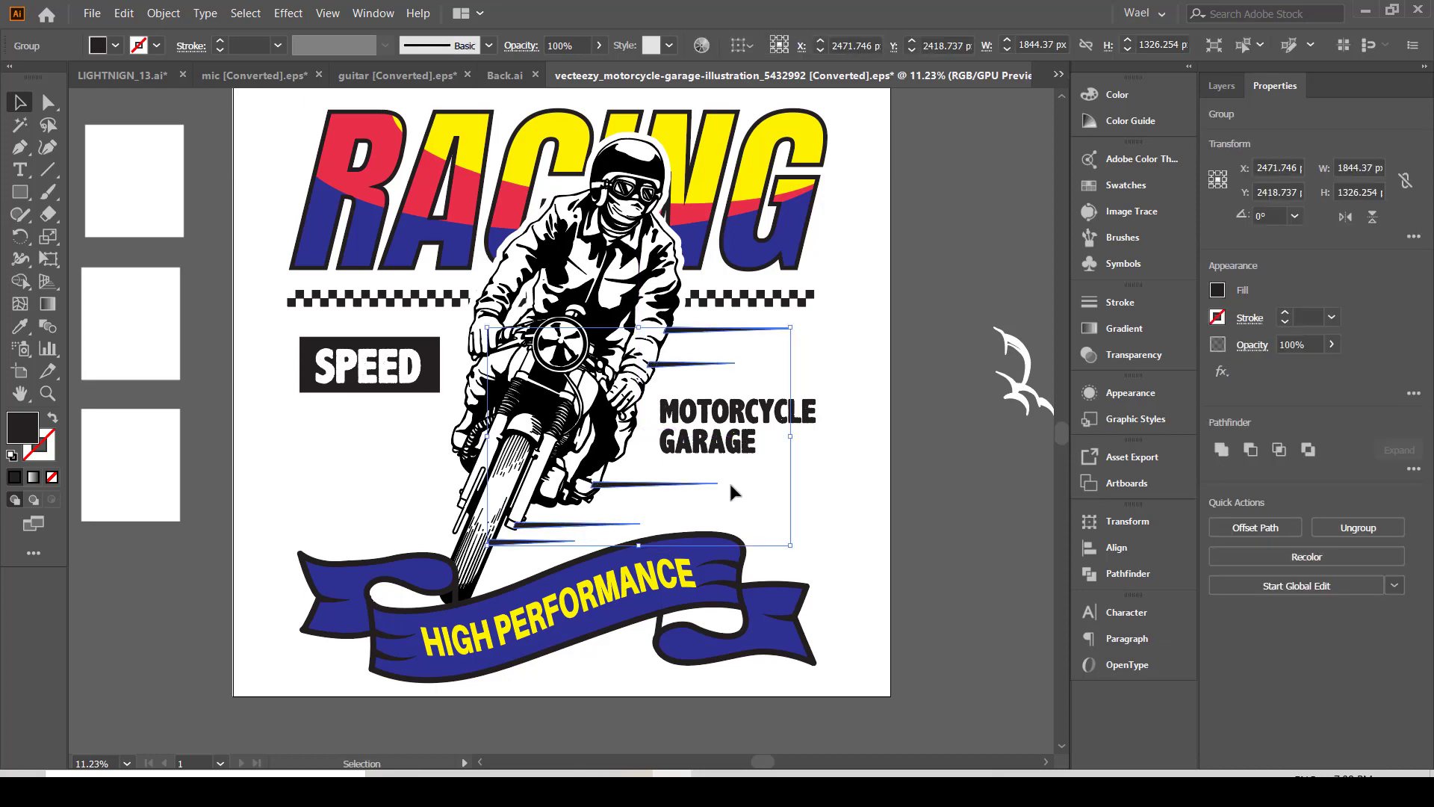
Place the grouped speed lines inside the motorcycle rider's group, behind the rider, and keep the rider in front of the ribbon
key(ctrl+x)
key(ctrl+b)
click(920, 454)
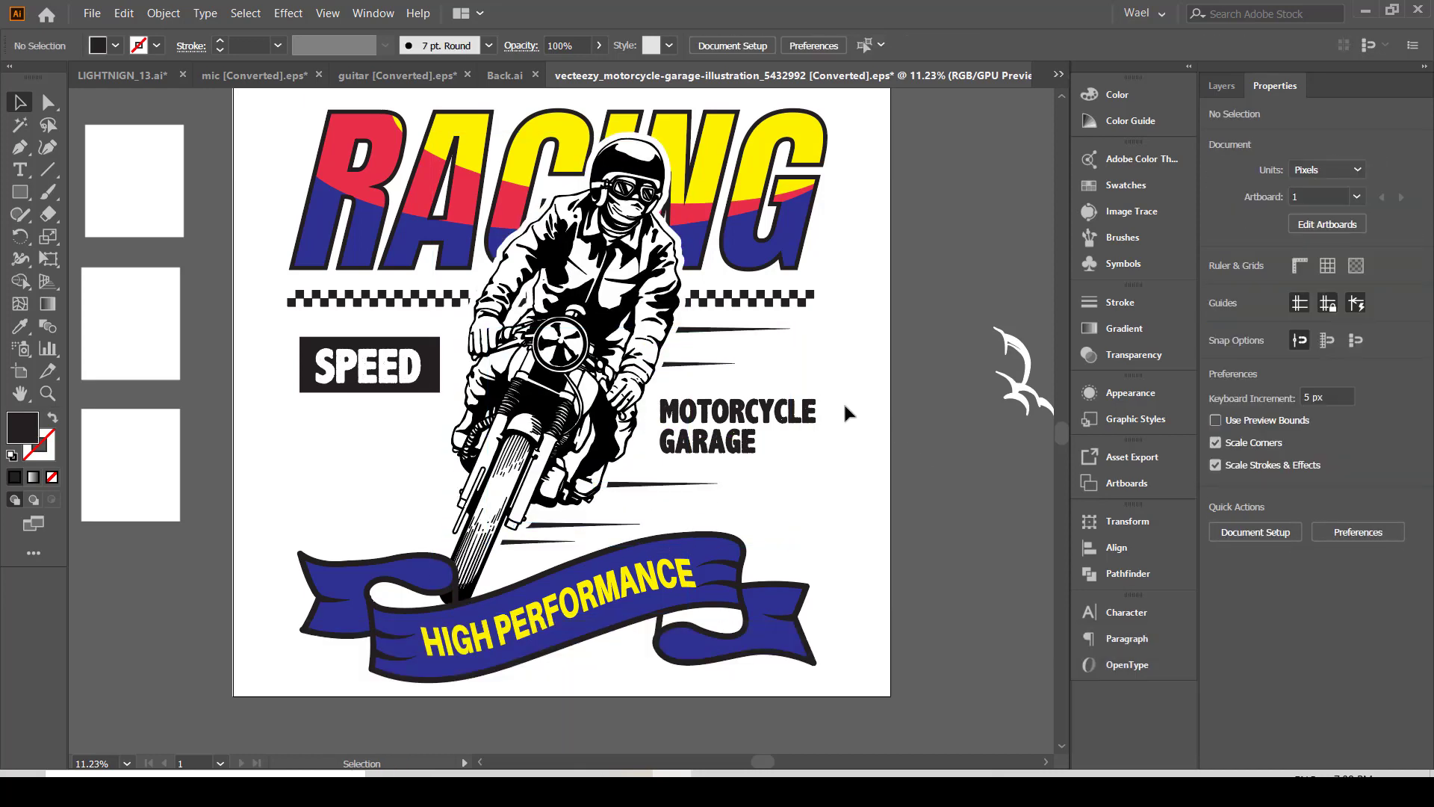
click(702, 331)
key(ctrl+x)
double_click(671, 344)
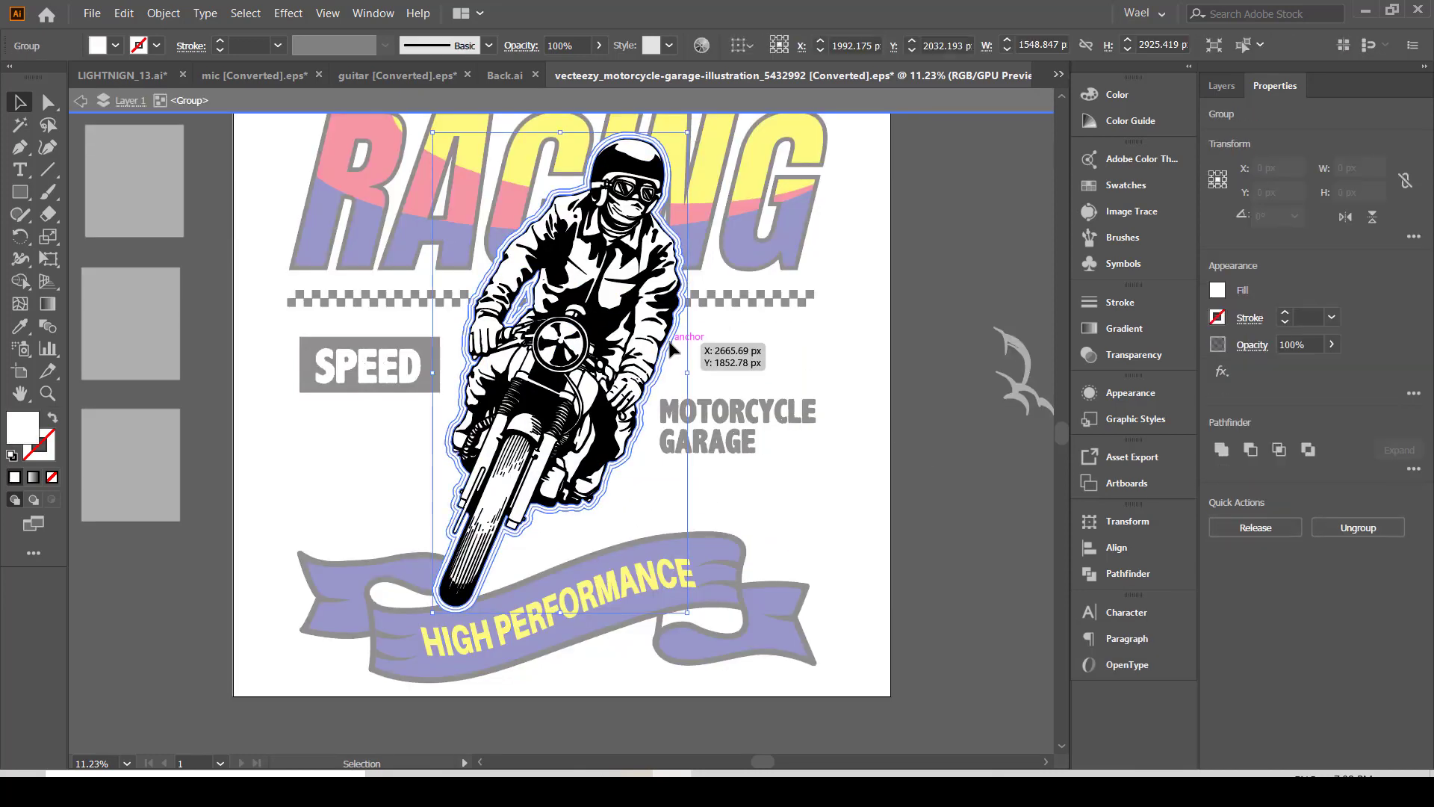
double_click(671, 344)
click(671, 344)
key(ctrl+f)
double_click(883, 463)
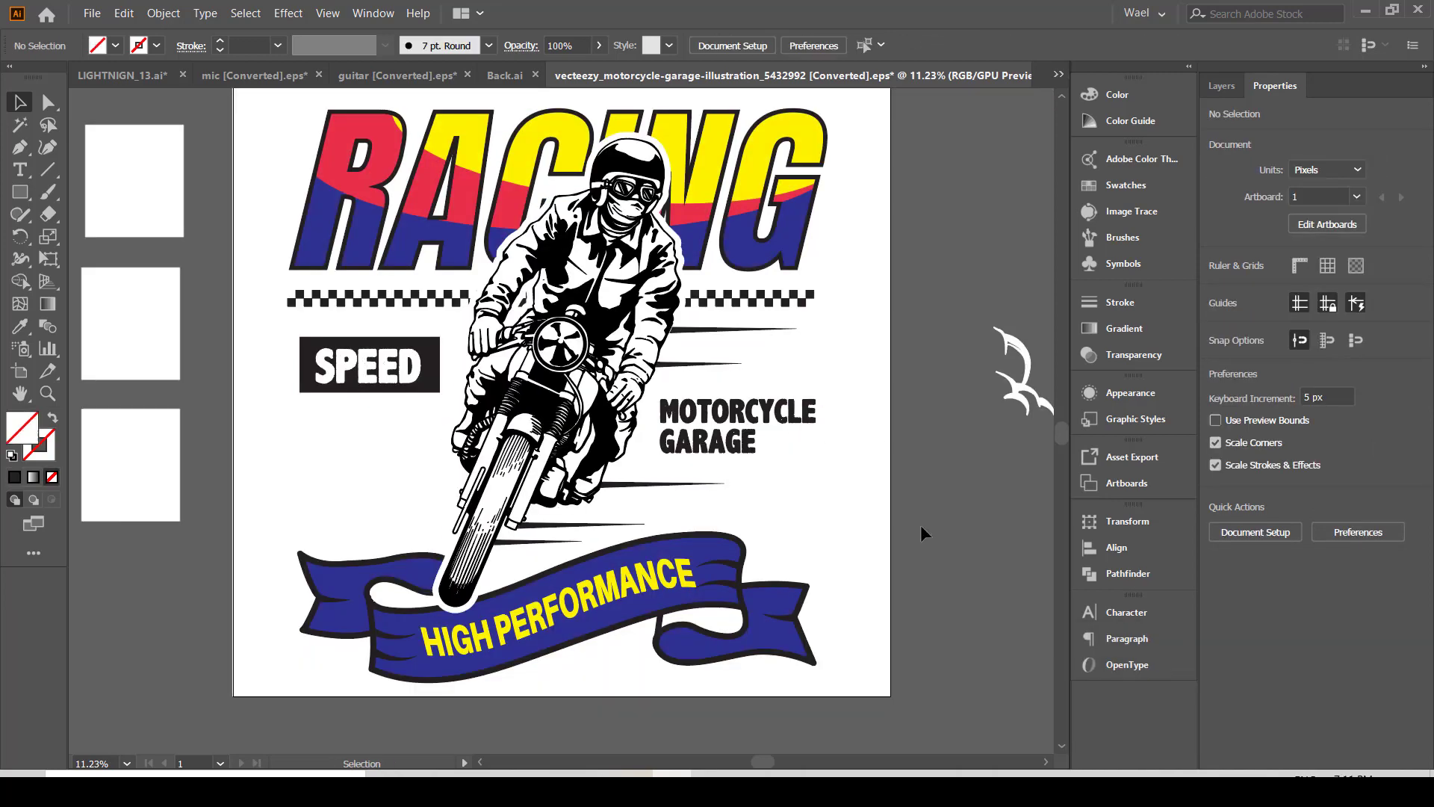
Isolate the motorcycle rider and fill all of its black line art with the blue sampled from the RACING lettering
click(618, 325)
right_click(618, 324)
click(658, 430)
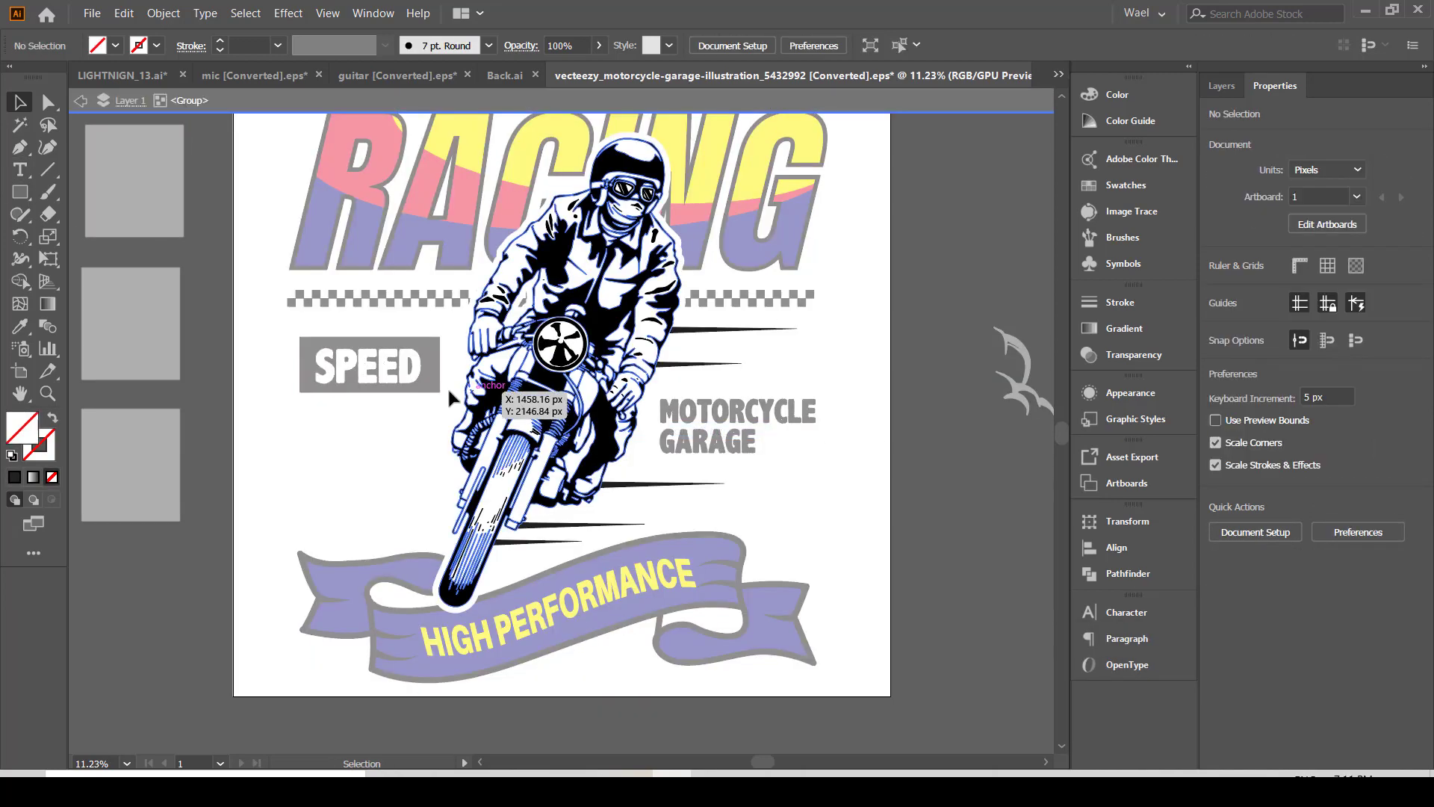
click(19, 125)
click(563, 328)
click(23, 326)
click(745, 258)
key(v)
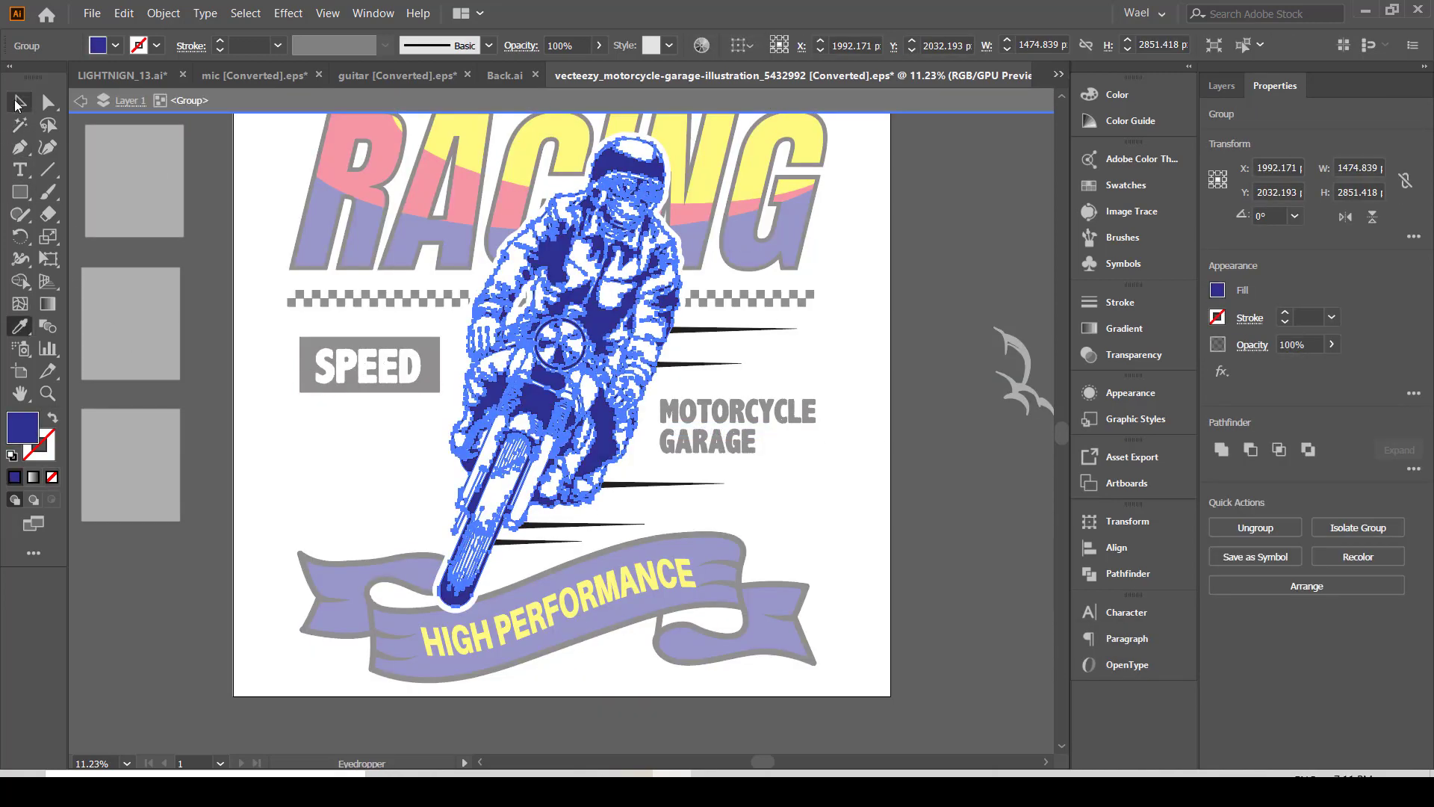
double_click(884, 363)
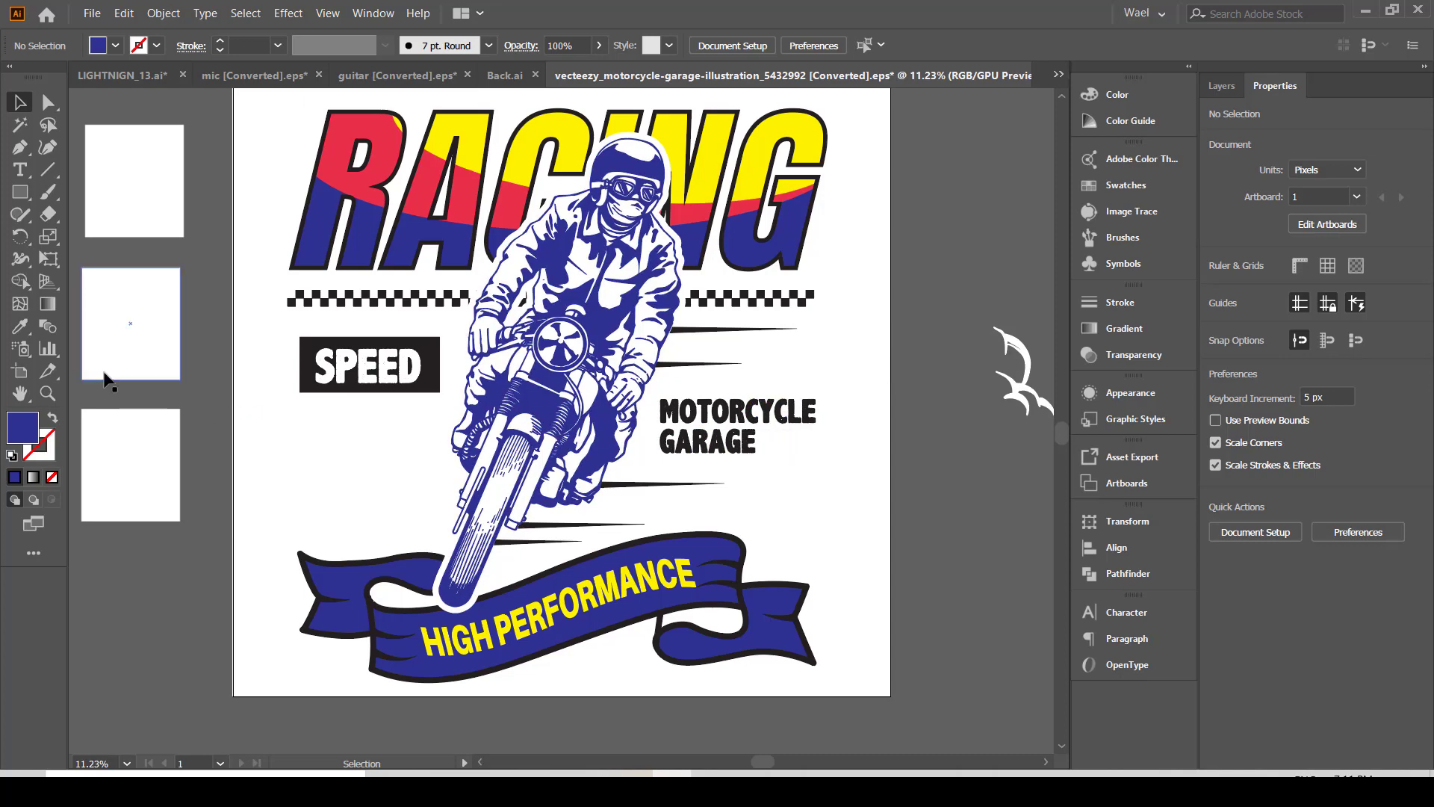
Recolour the checkered strip, SPEED box, MOTORCYCLE GARAGE text and speed lines with the blue sampled from the ribbon
click(20, 125)
click(706, 415)
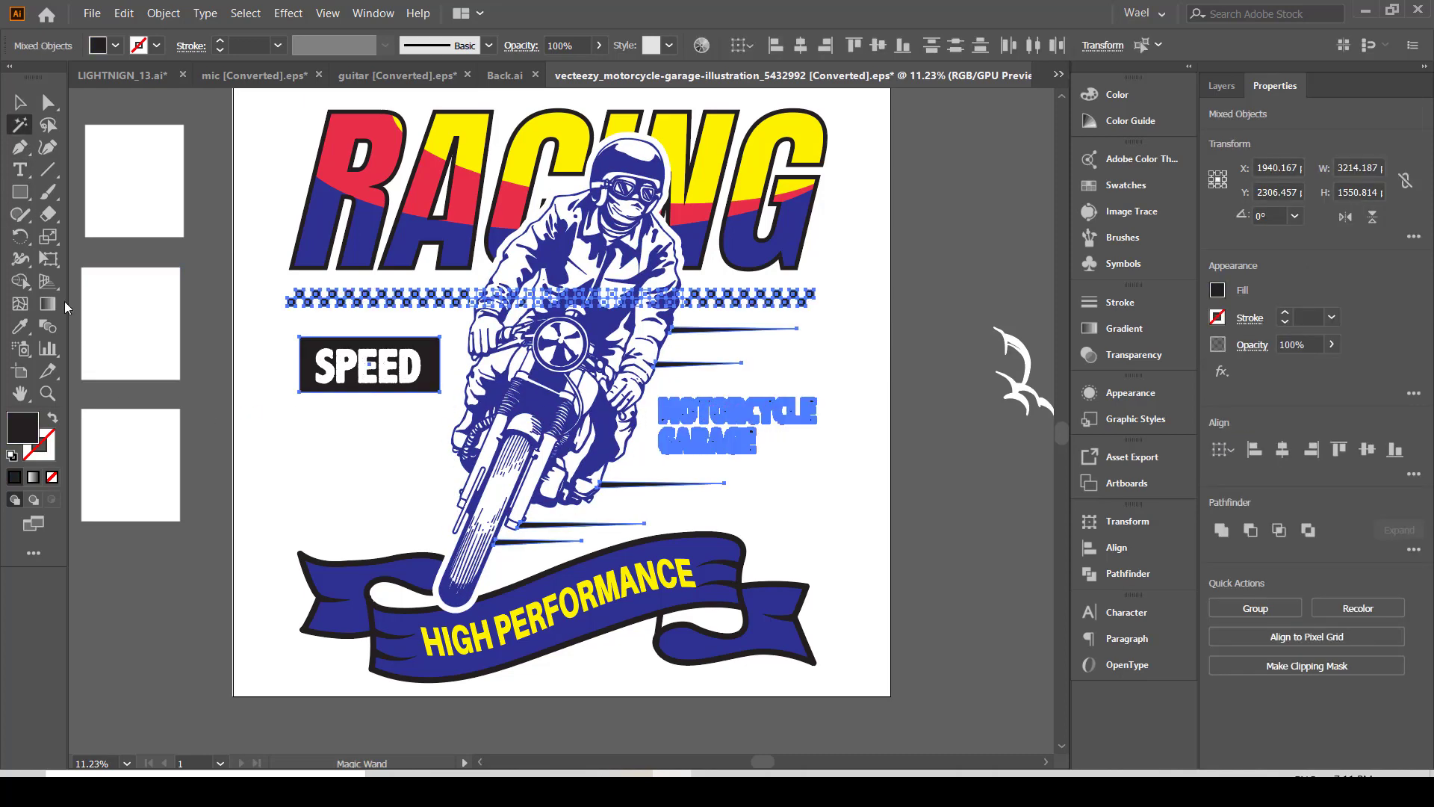
key(i)
click(390, 562)
key(v)
click(984, 410)
click(770, 464)
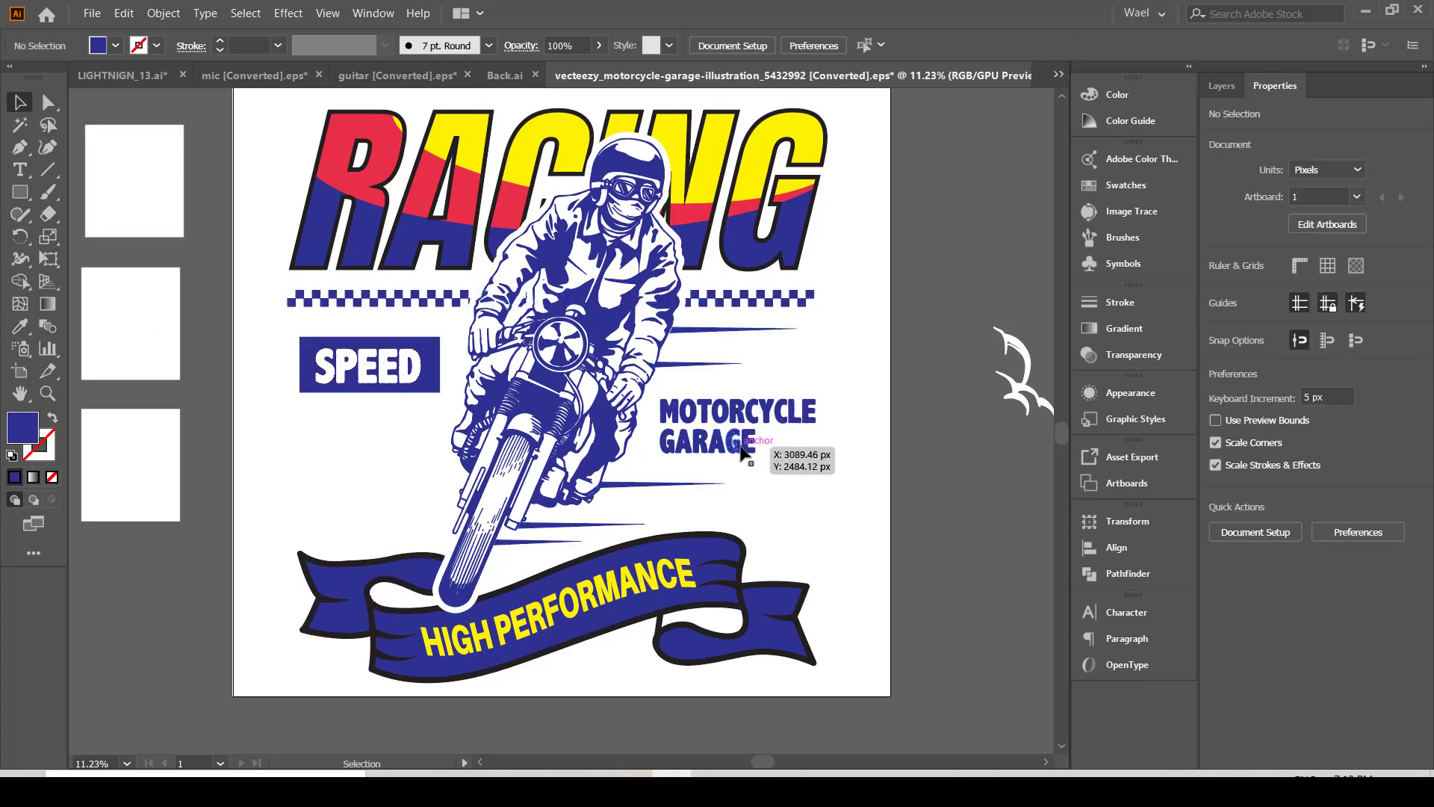
click(915, 517)
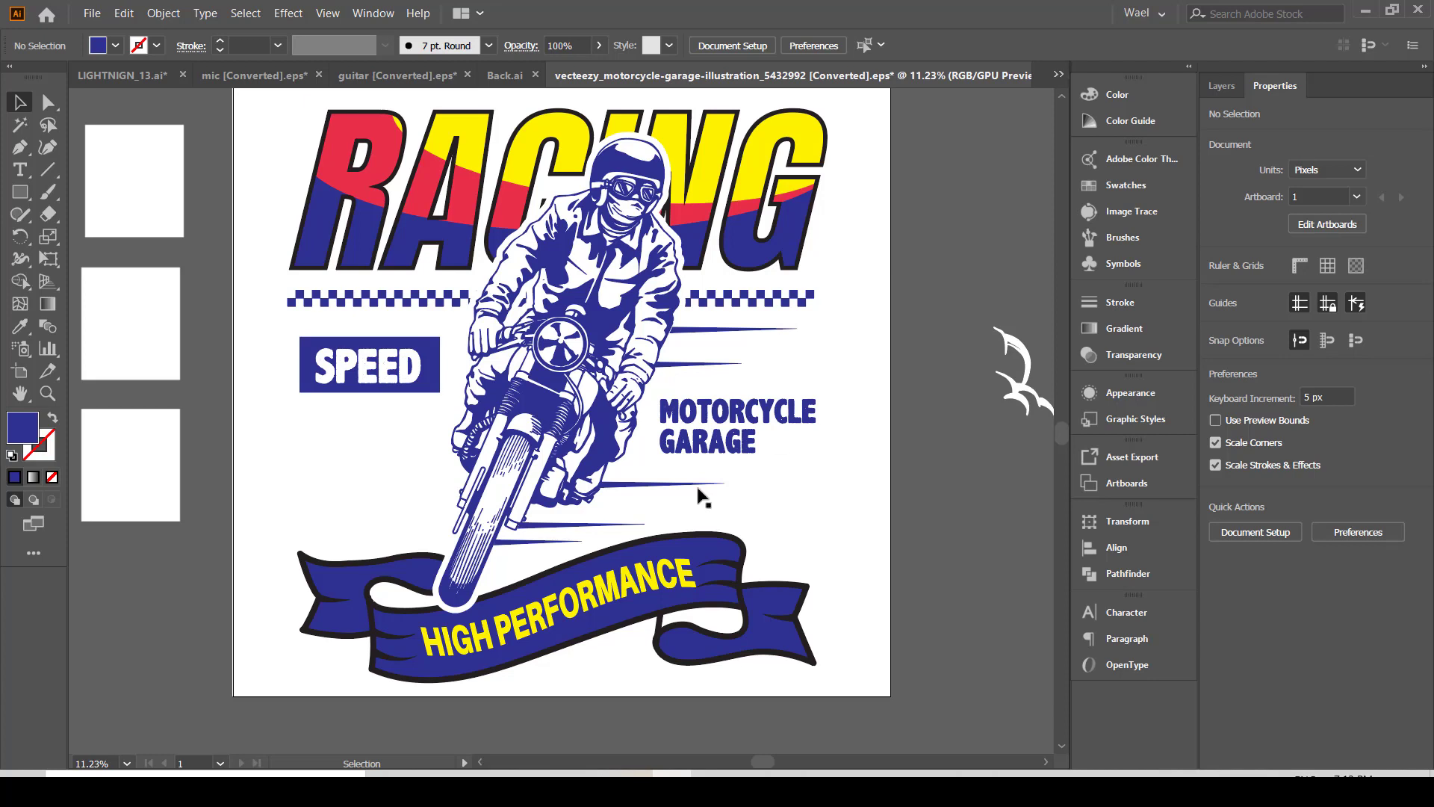
Replace the ribbon's black outline with a 1 pt stroke in the red sampled from the RACING lettering
click(532, 583)
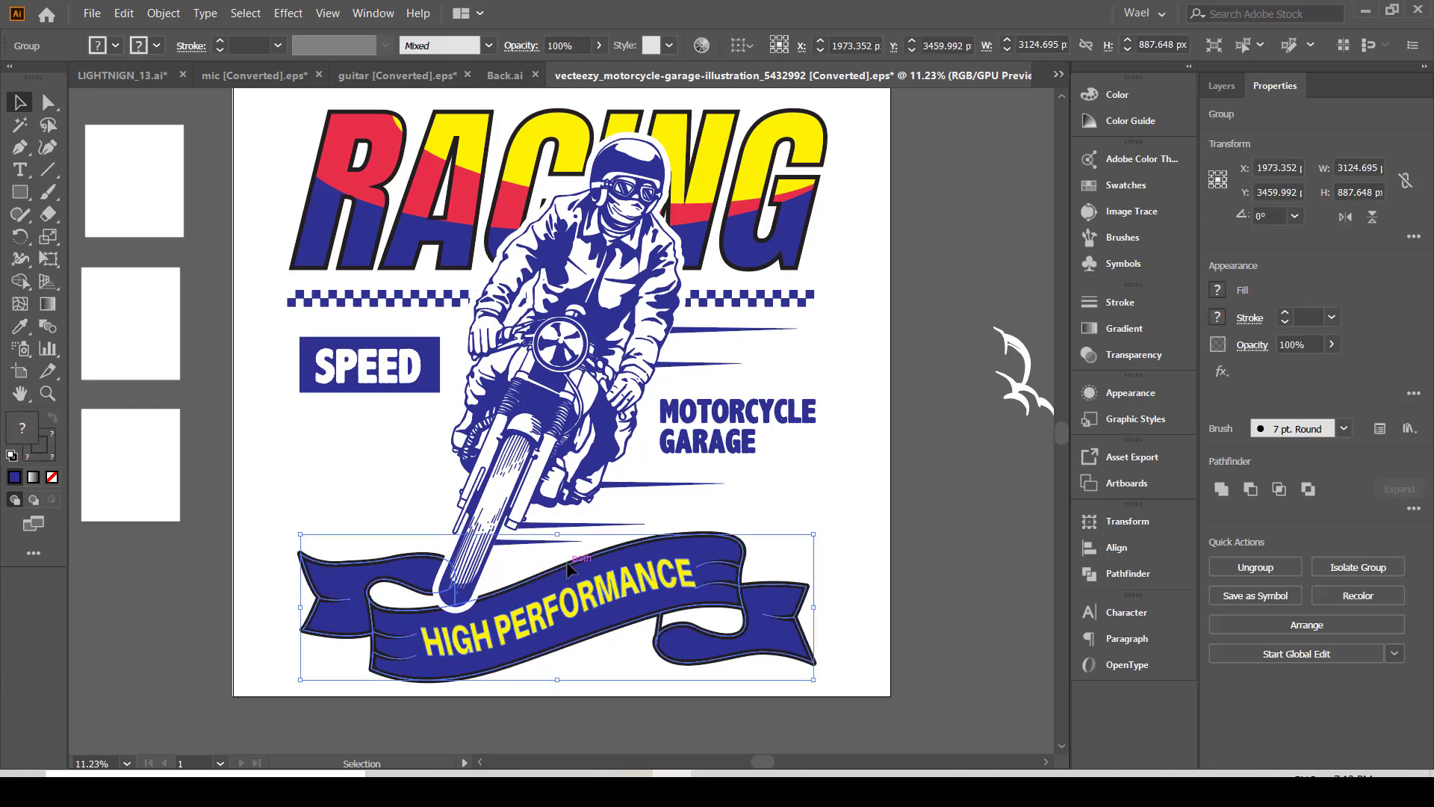
double_click(740, 541)
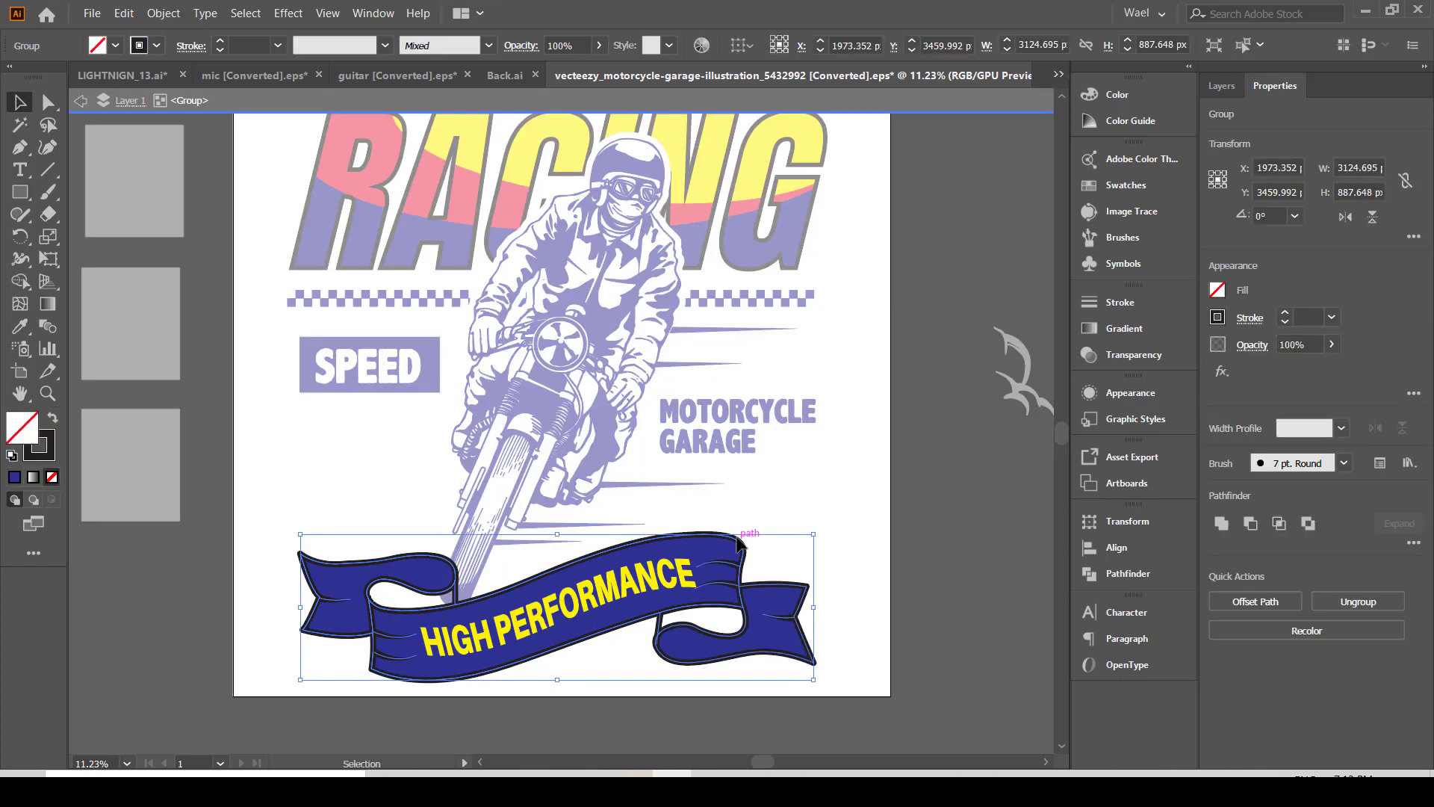
double_click(50, 451)
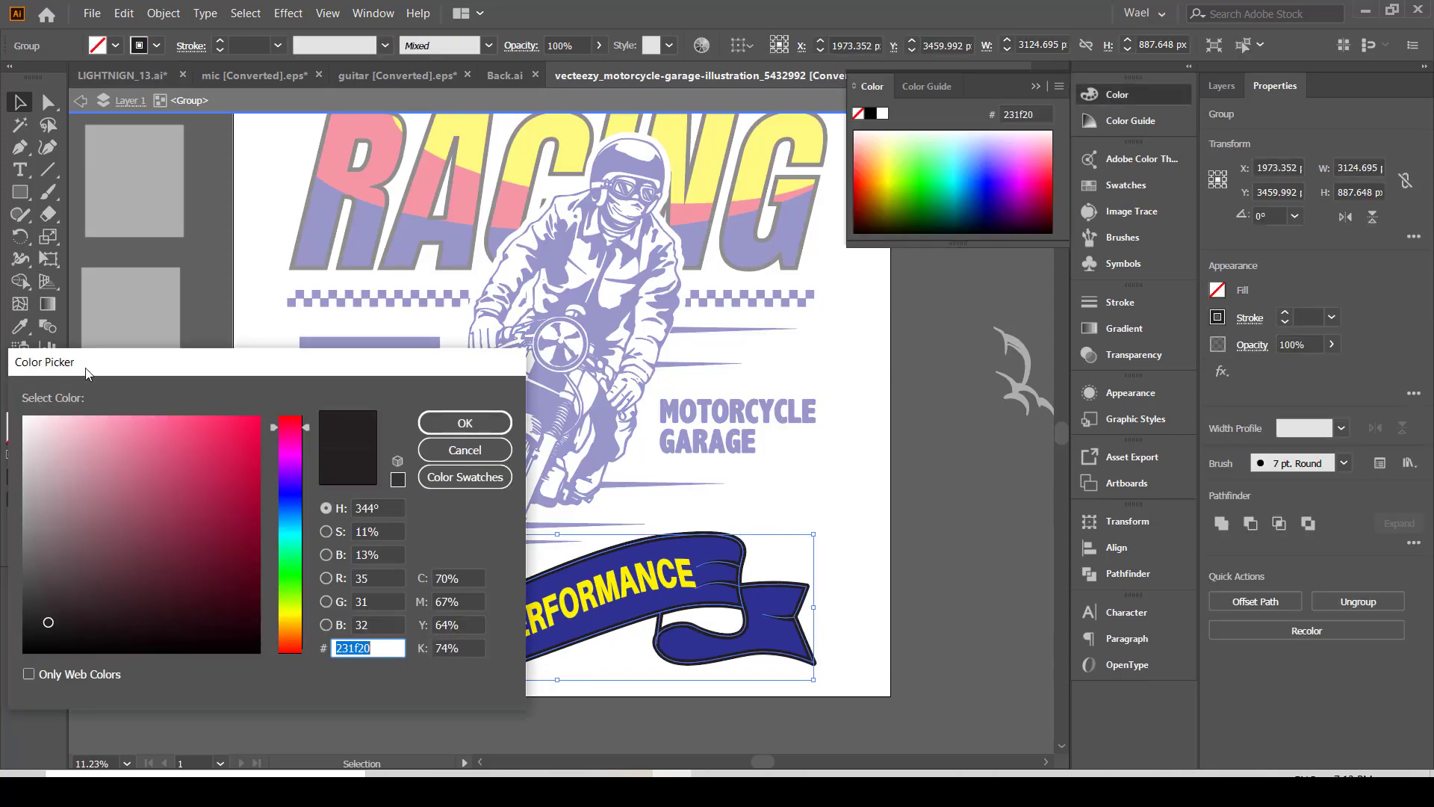
click(448, 457)
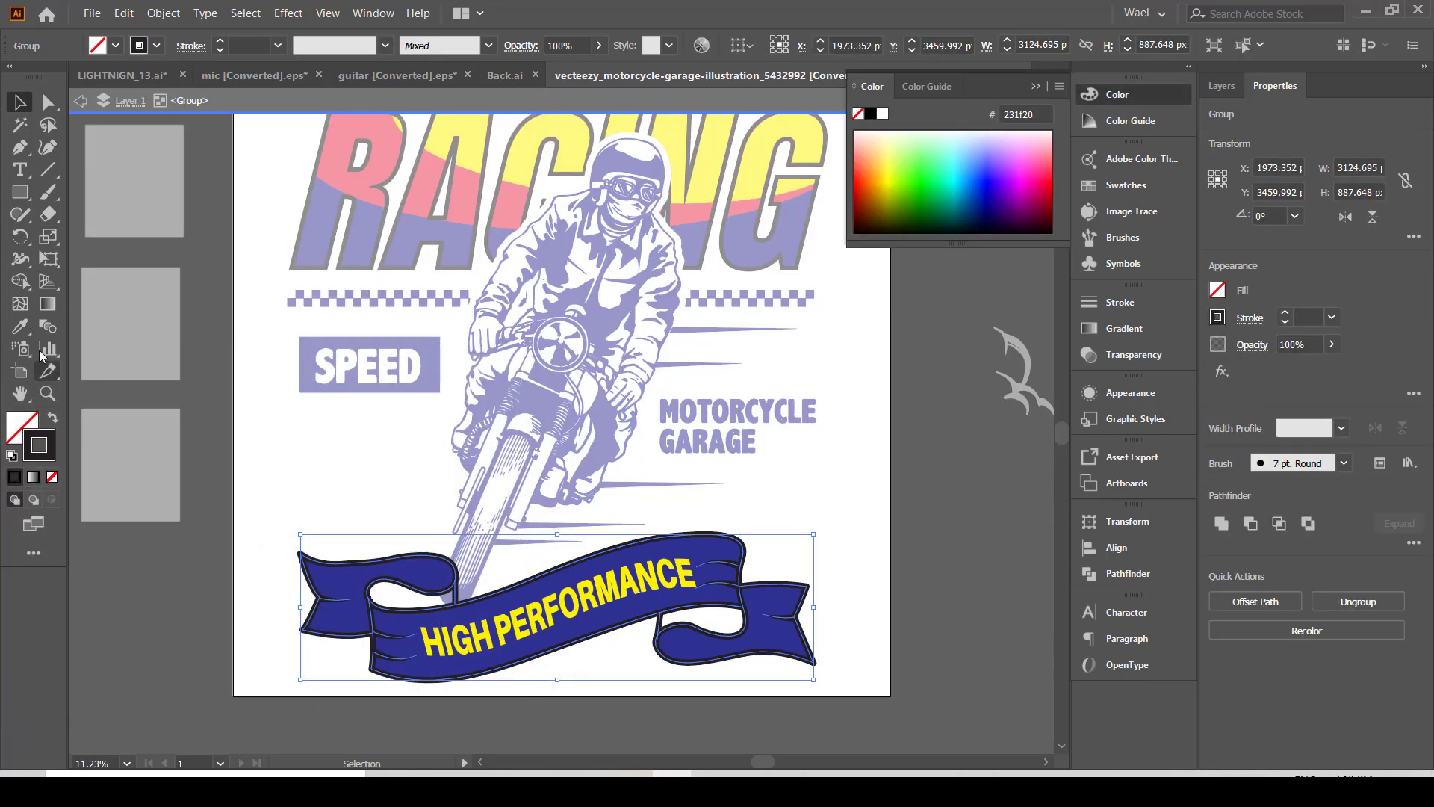
click(21, 326)
click(338, 163)
click(53, 420)
key(v)
key(Escape)
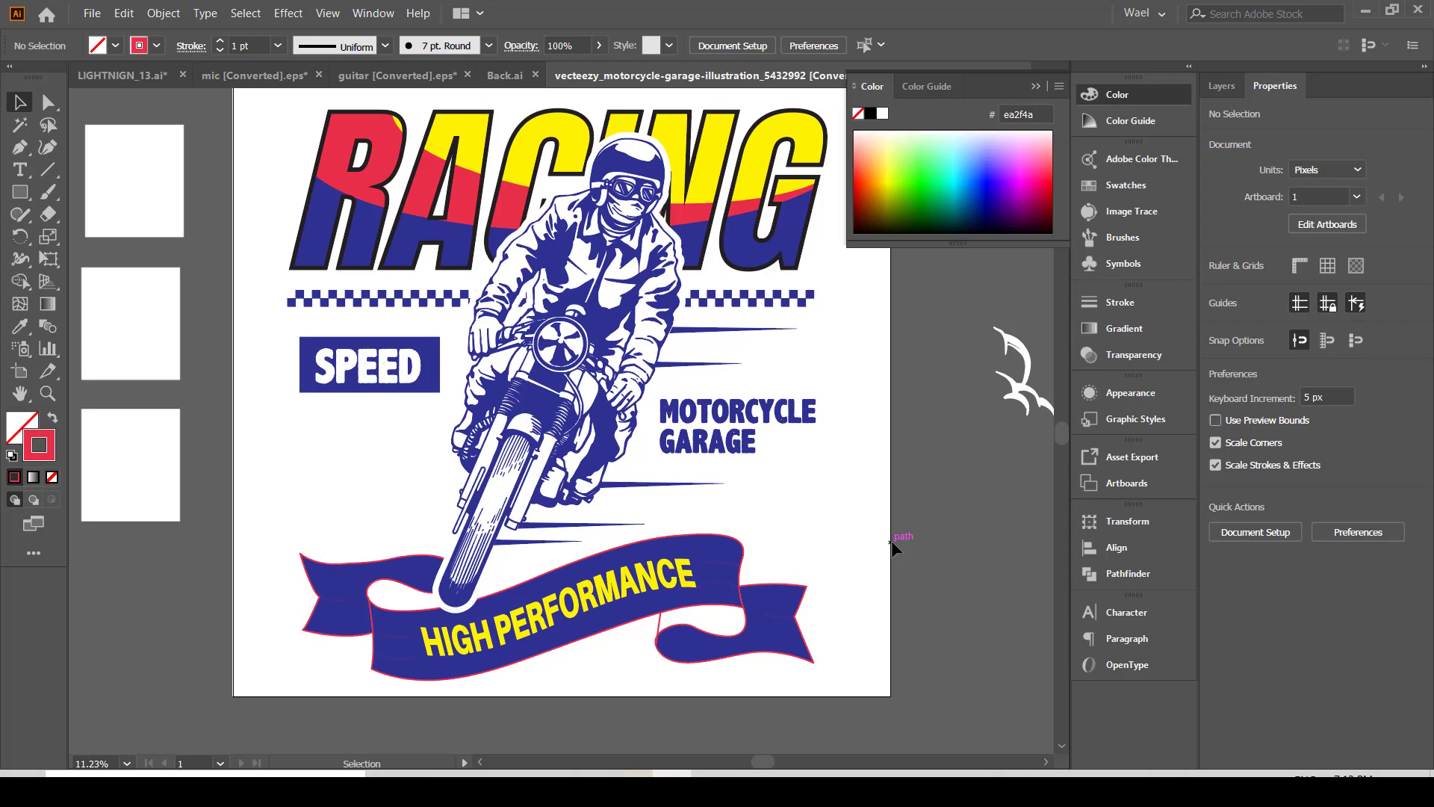
Add the text South below the SPEED box, duplicate it directly beneath and change the copy to West
key(t)
click(289, 452)
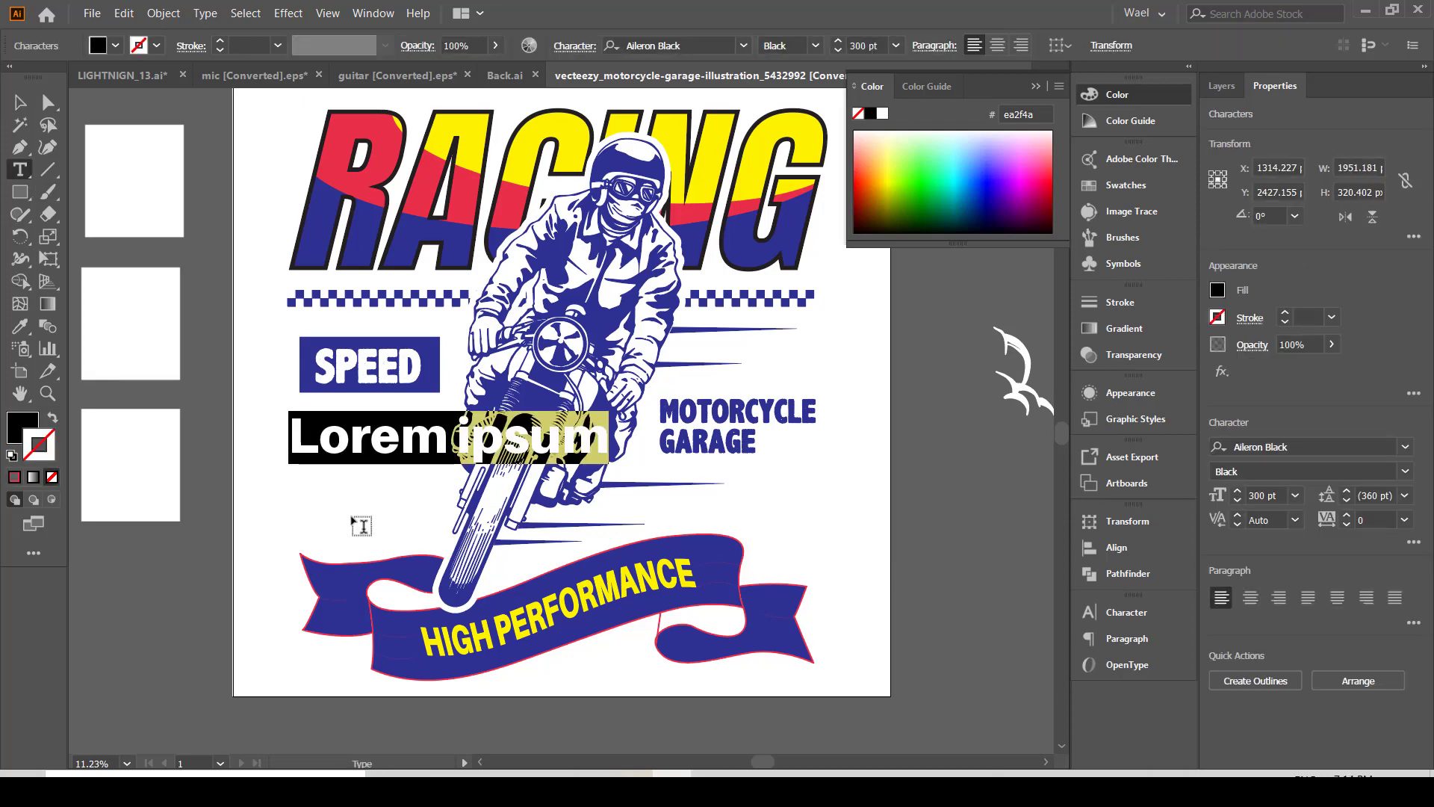
text(South)
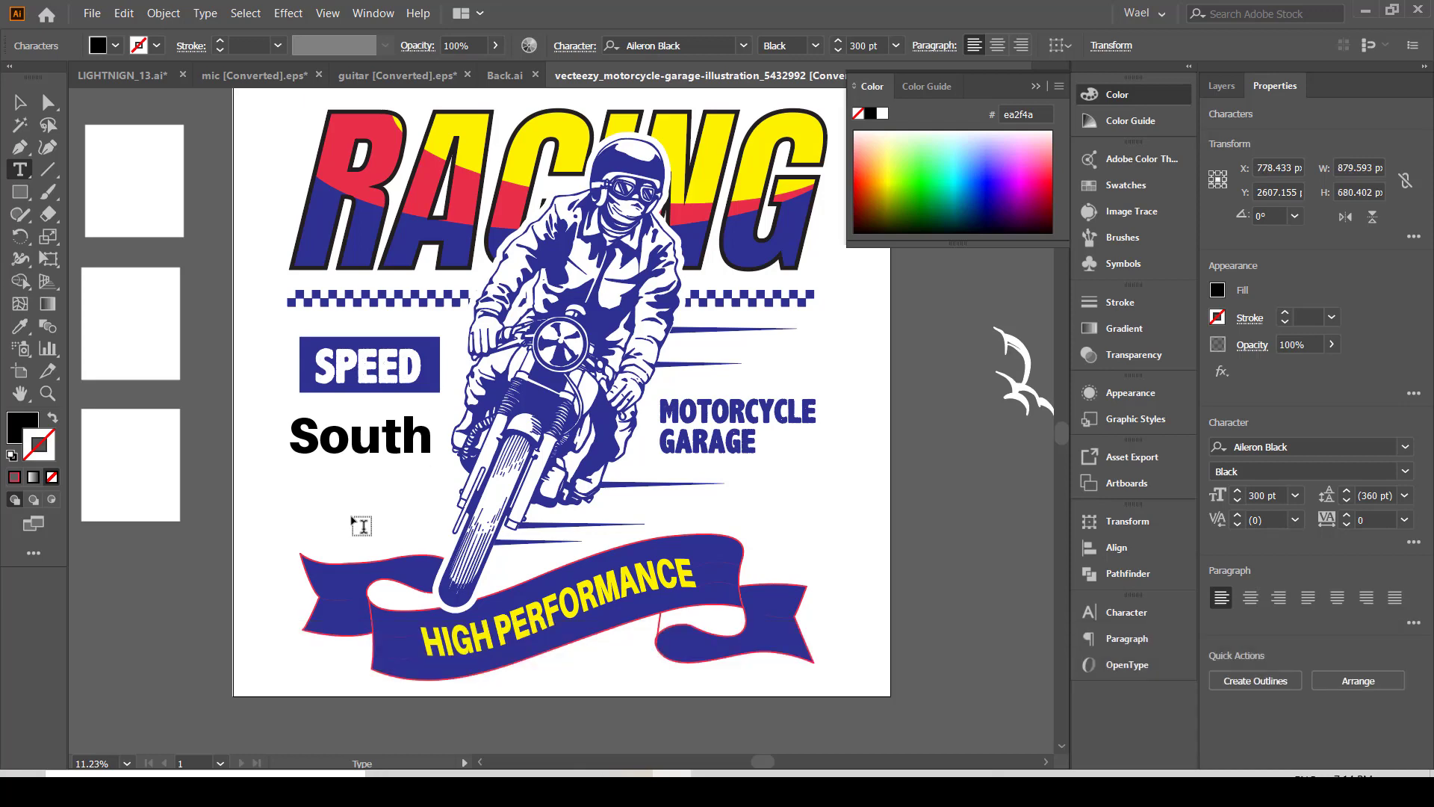
key(Escape)
drag(337, 446, 340, 484)
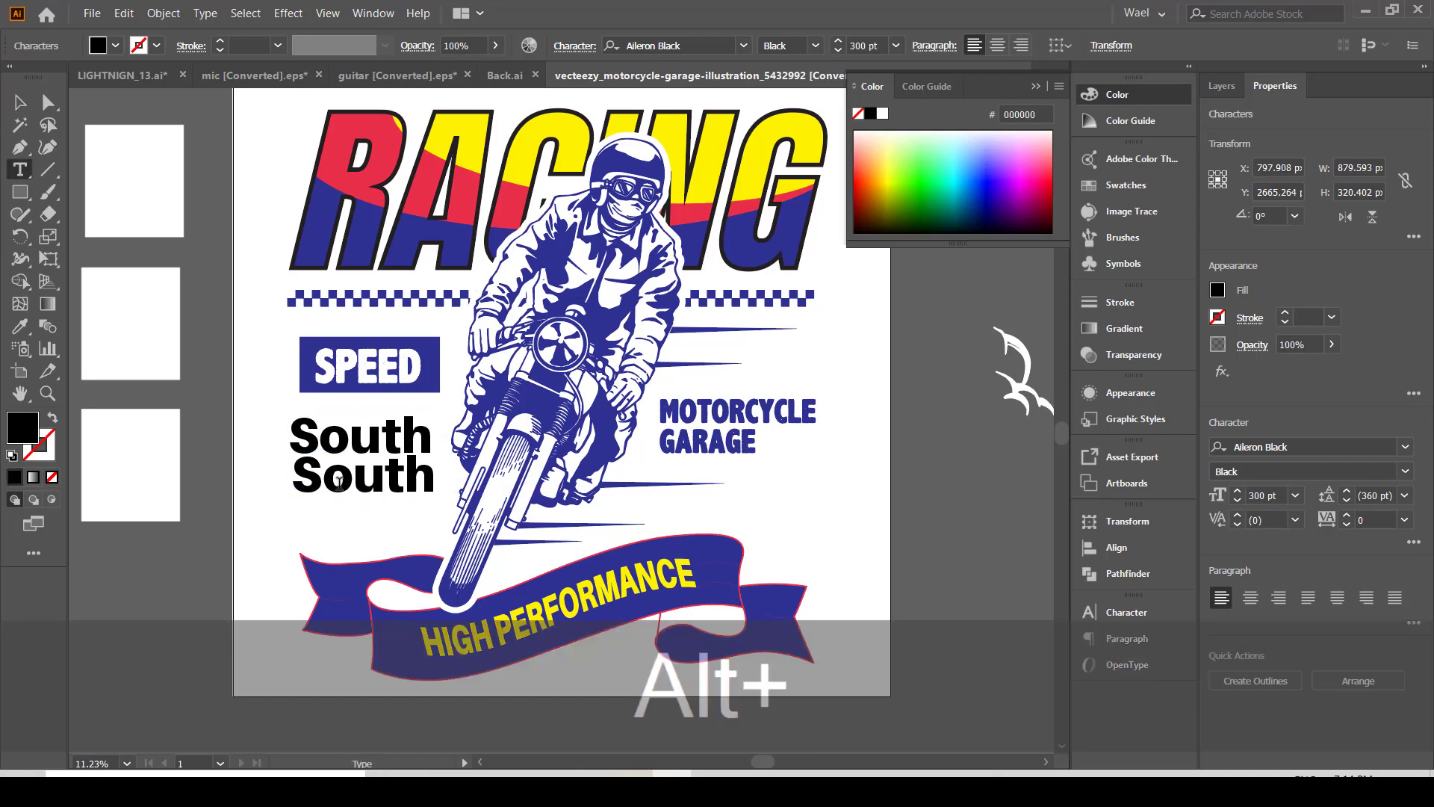
click(340, 485)
key(ctrl+a)
text(West)
key(Escape)
Set the South text in the Alex Brush font and copy its formatting to the West text
drag(318, 421, 318, 422)
click(743, 46)
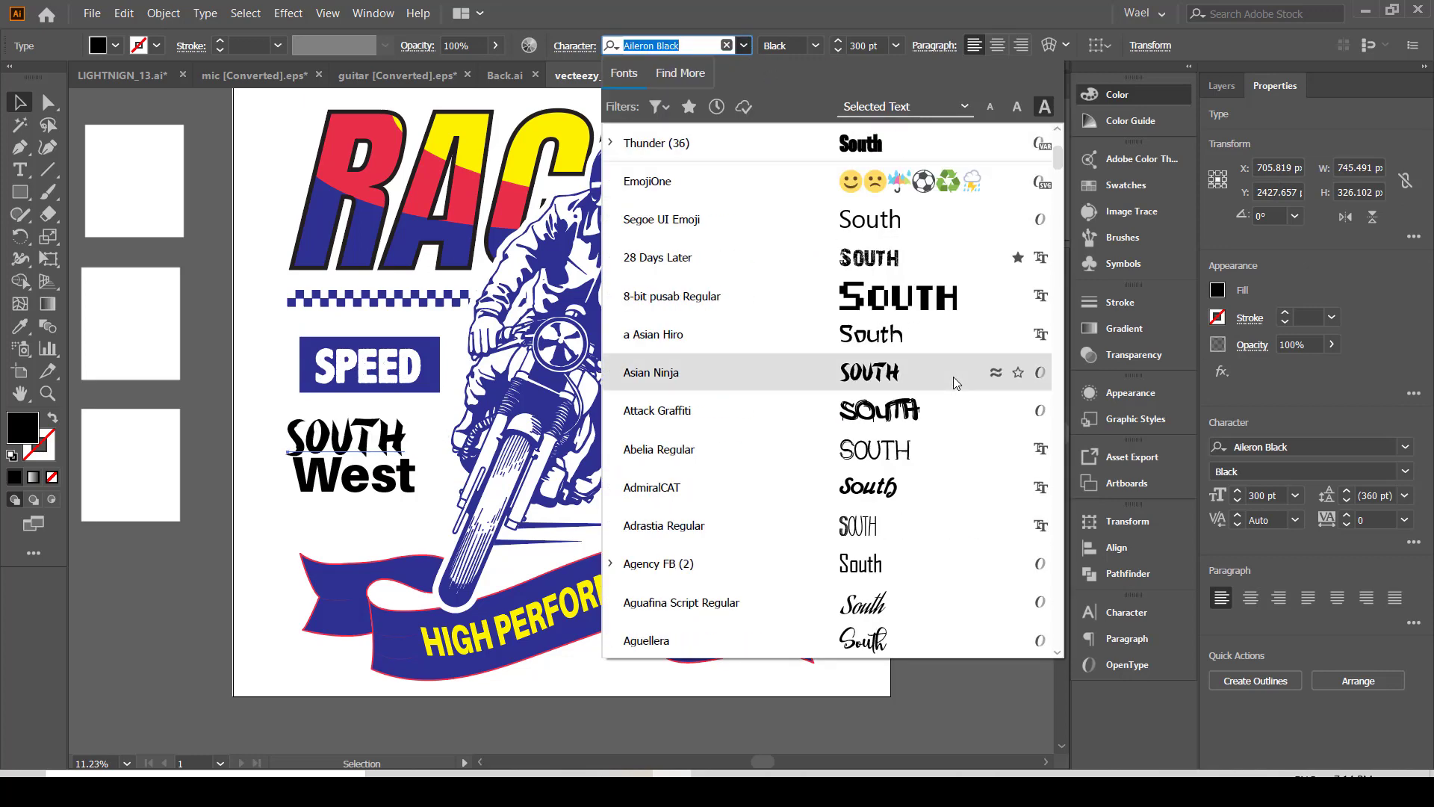
scroll(927, 493, down, 1)
scroll(916, 525, down, 2)
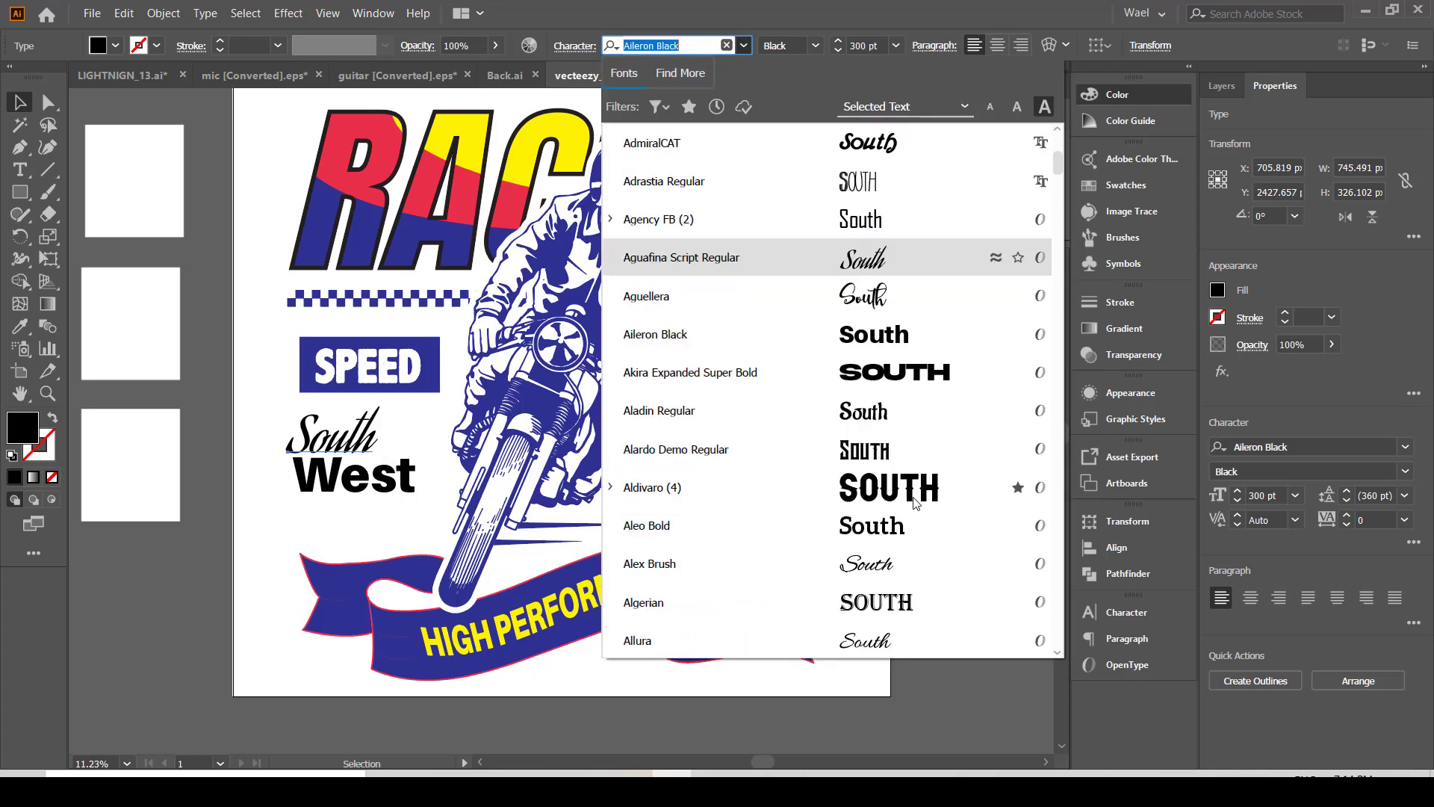
click(904, 556)
click(406, 487)
click(19, 326)
click(336, 453)
click(20, 102)
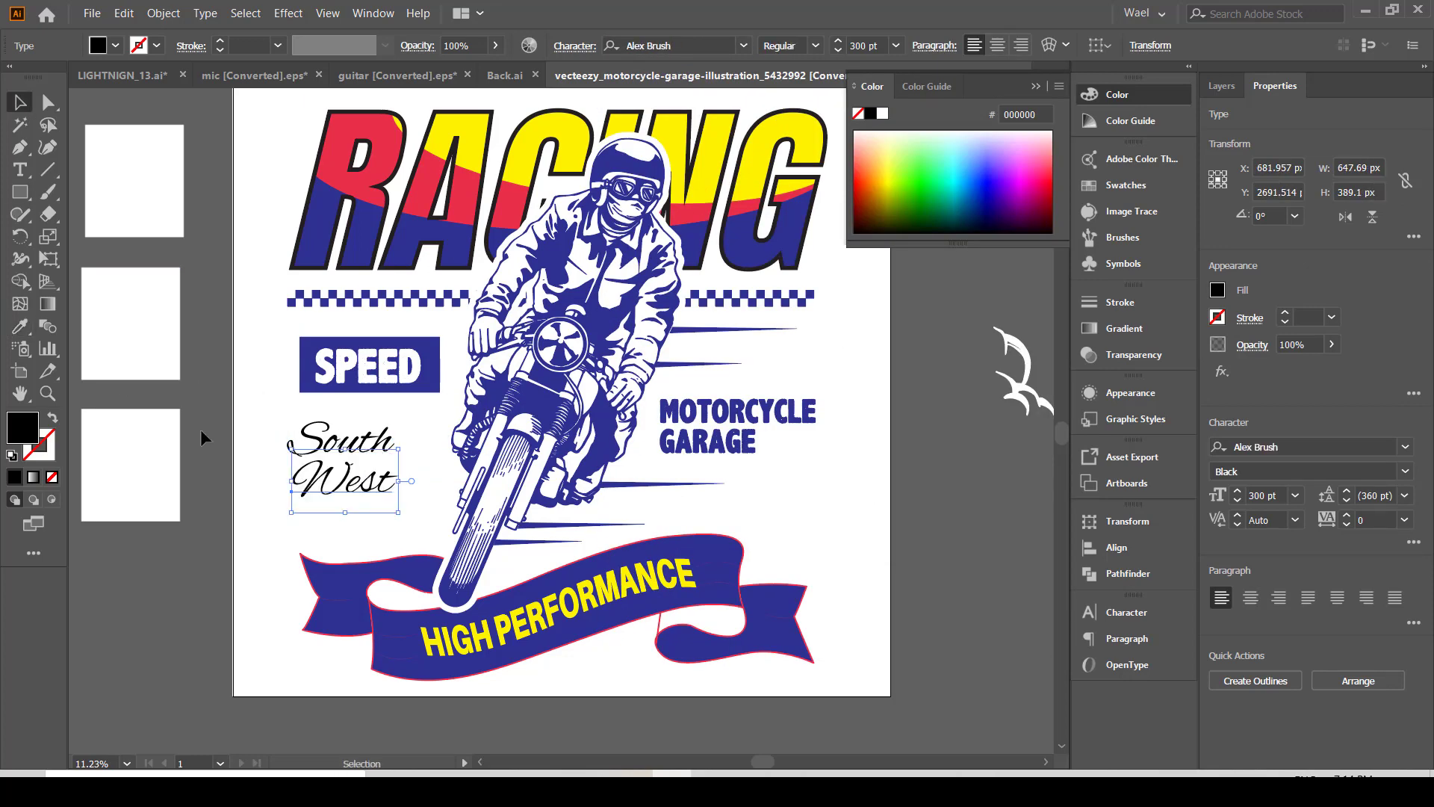
click(200, 428)
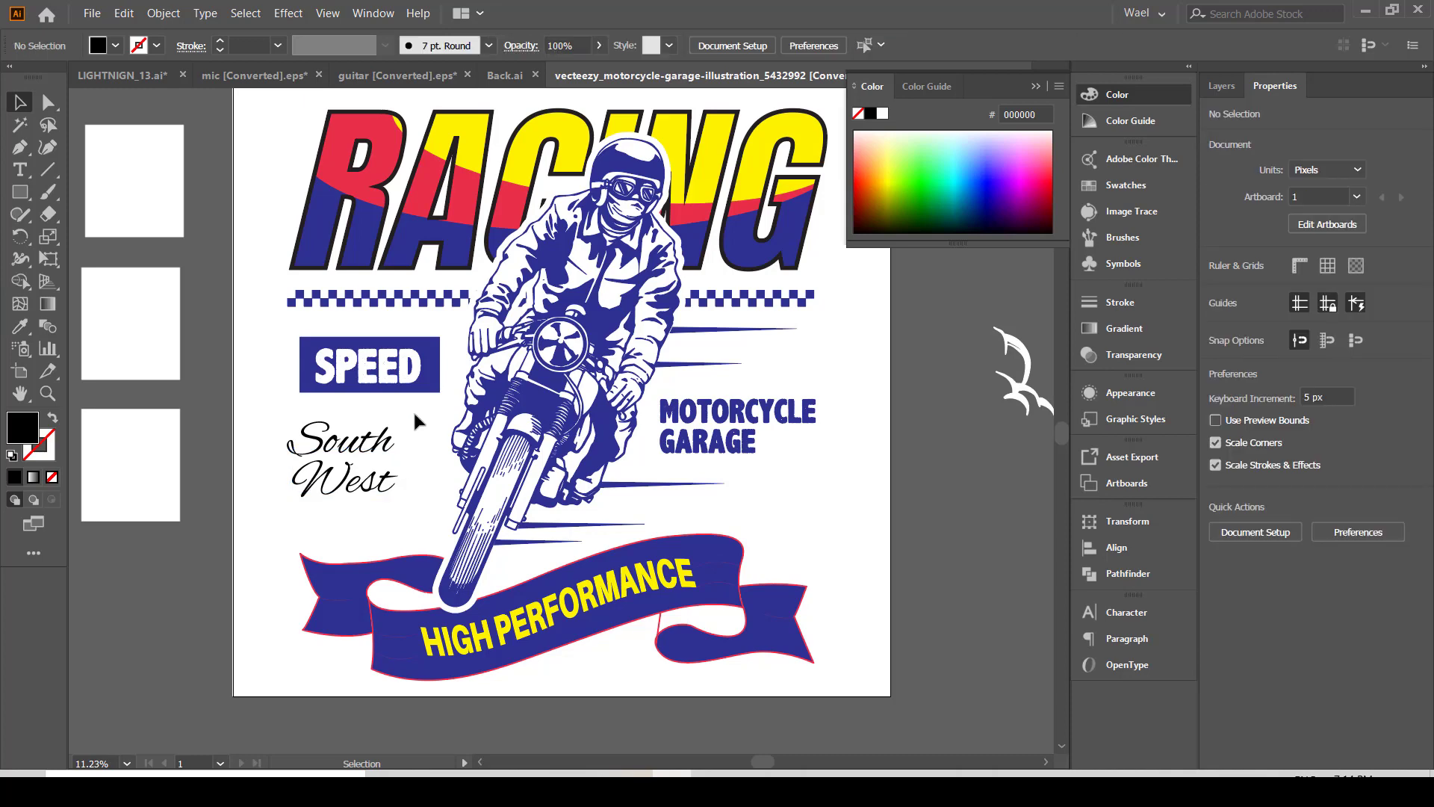
Convert the South and West texts to outlines and nudge West up closer to South
drag(414, 414, 302, 508)
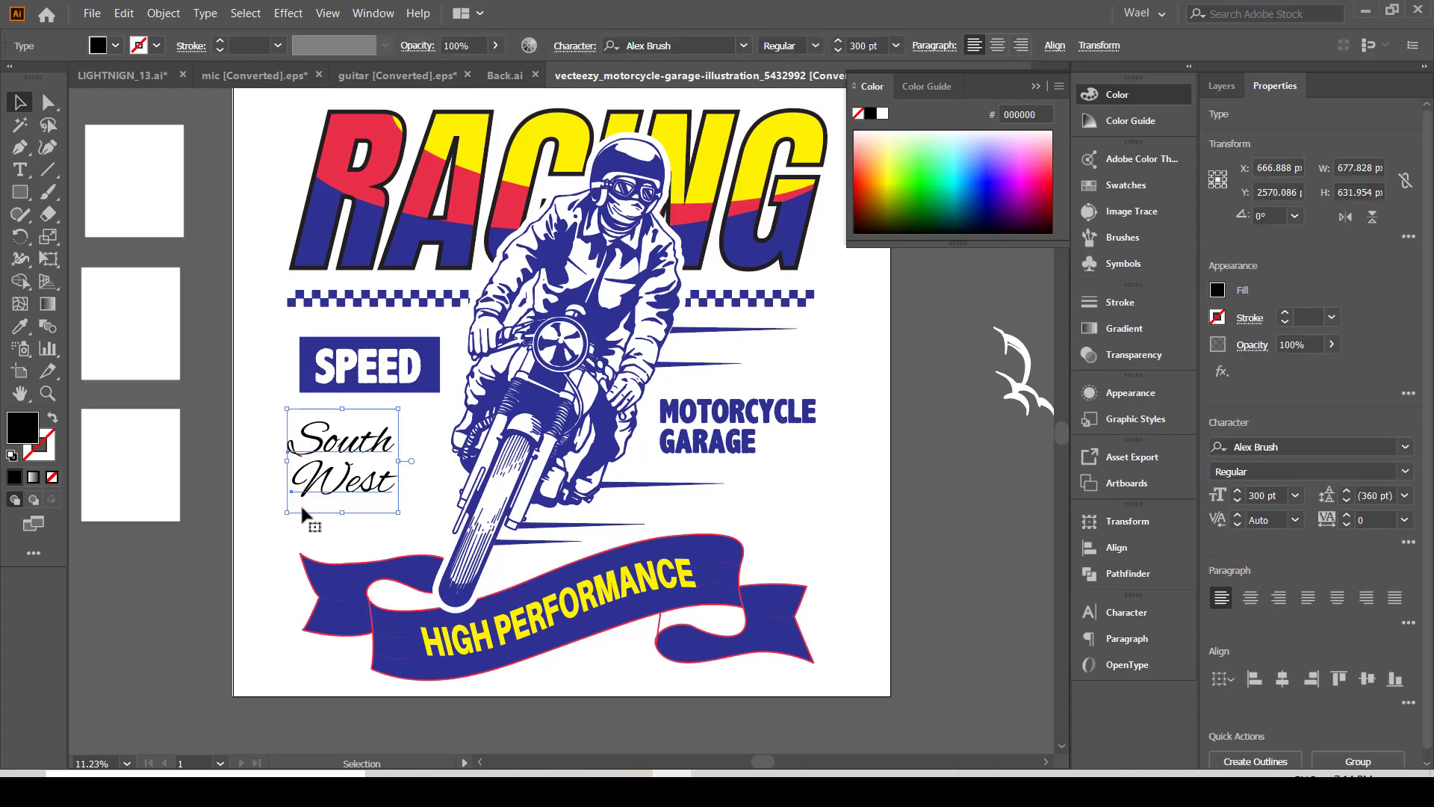
key(ctrl+shift+o)
click(358, 484)
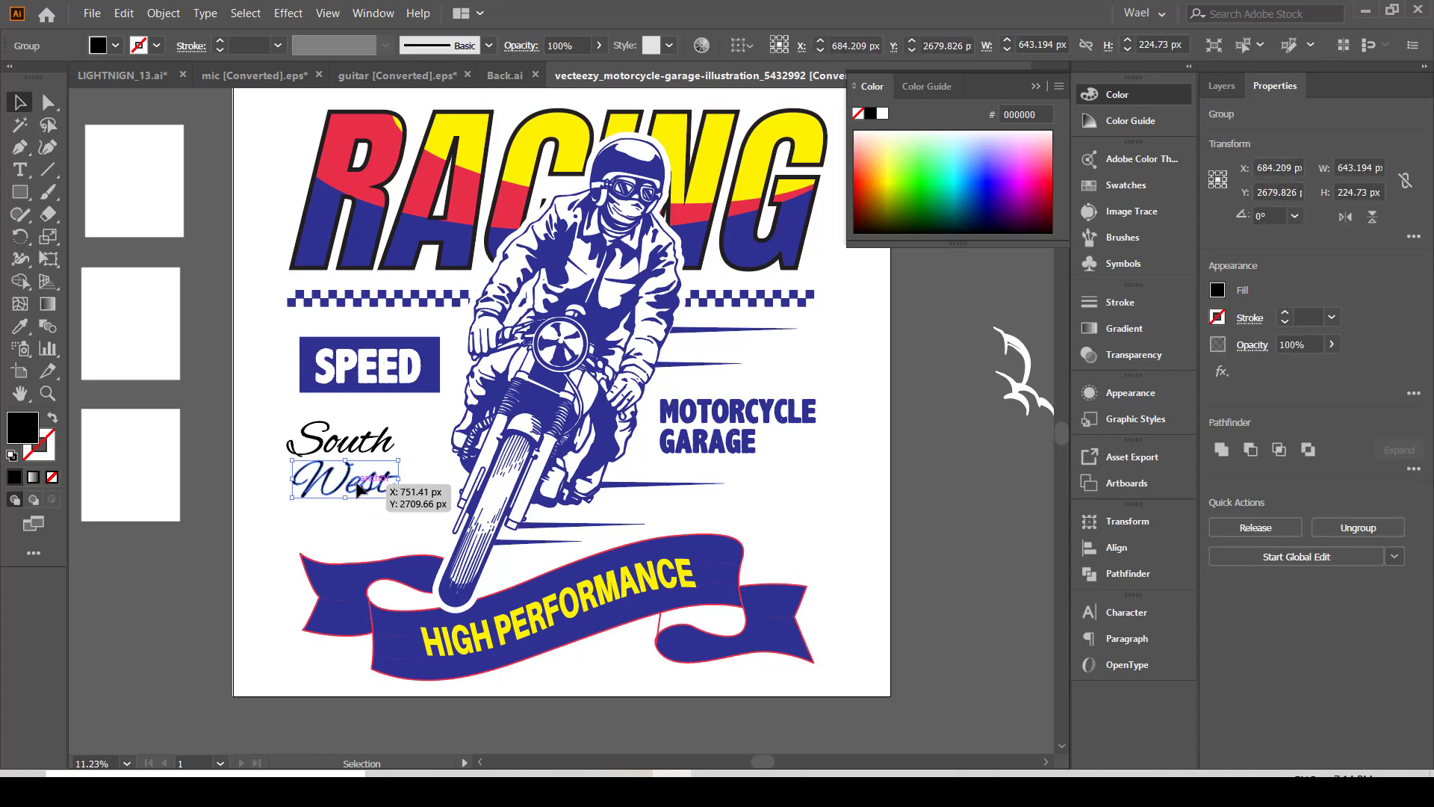
key(Up)
key(Up)
Rotate the South West lettering about 14° so it slopes upward and fill it with the red sampled from RACING
drag(403, 421, 302, 500)
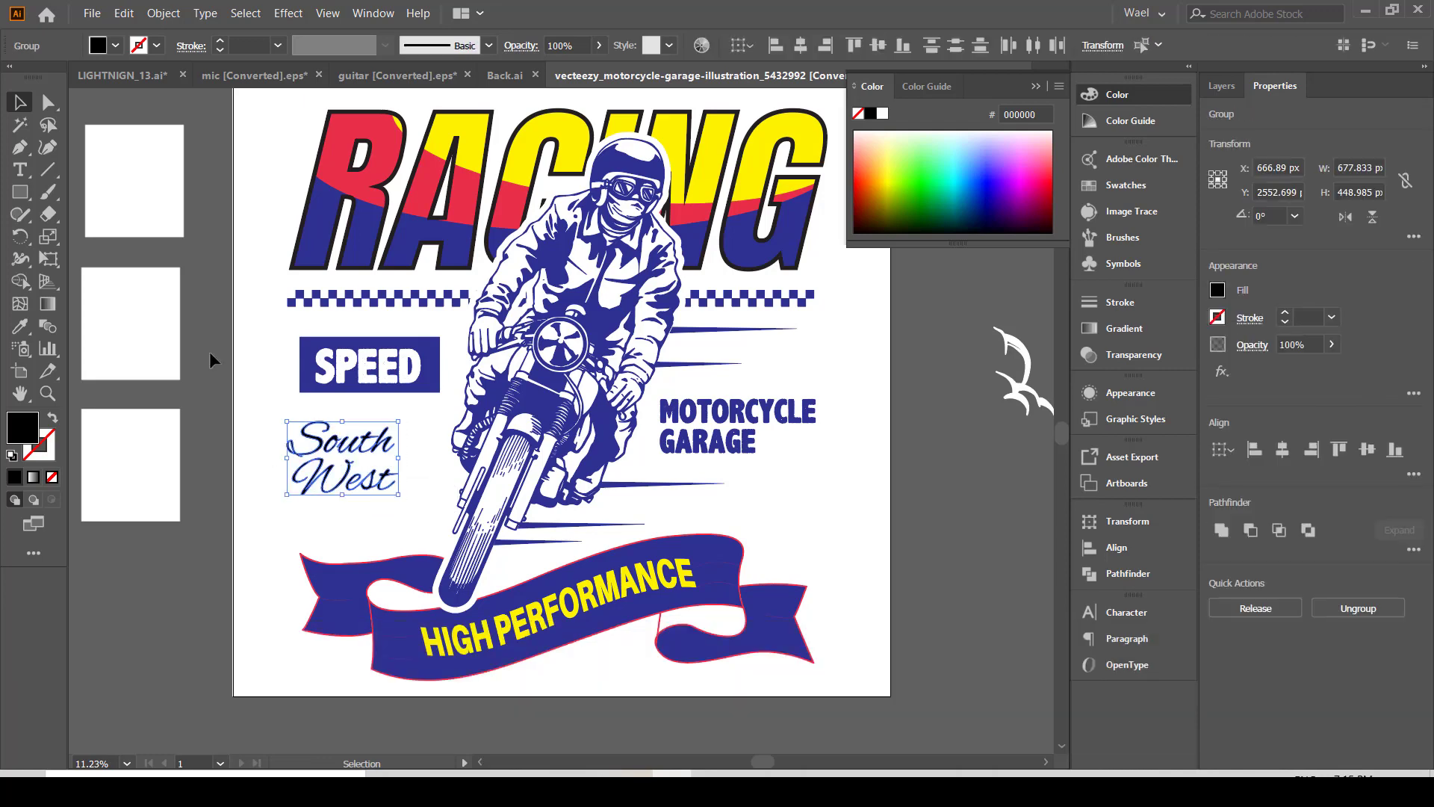
drag(403, 419, 397, 401)
key(i)
click(345, 149)
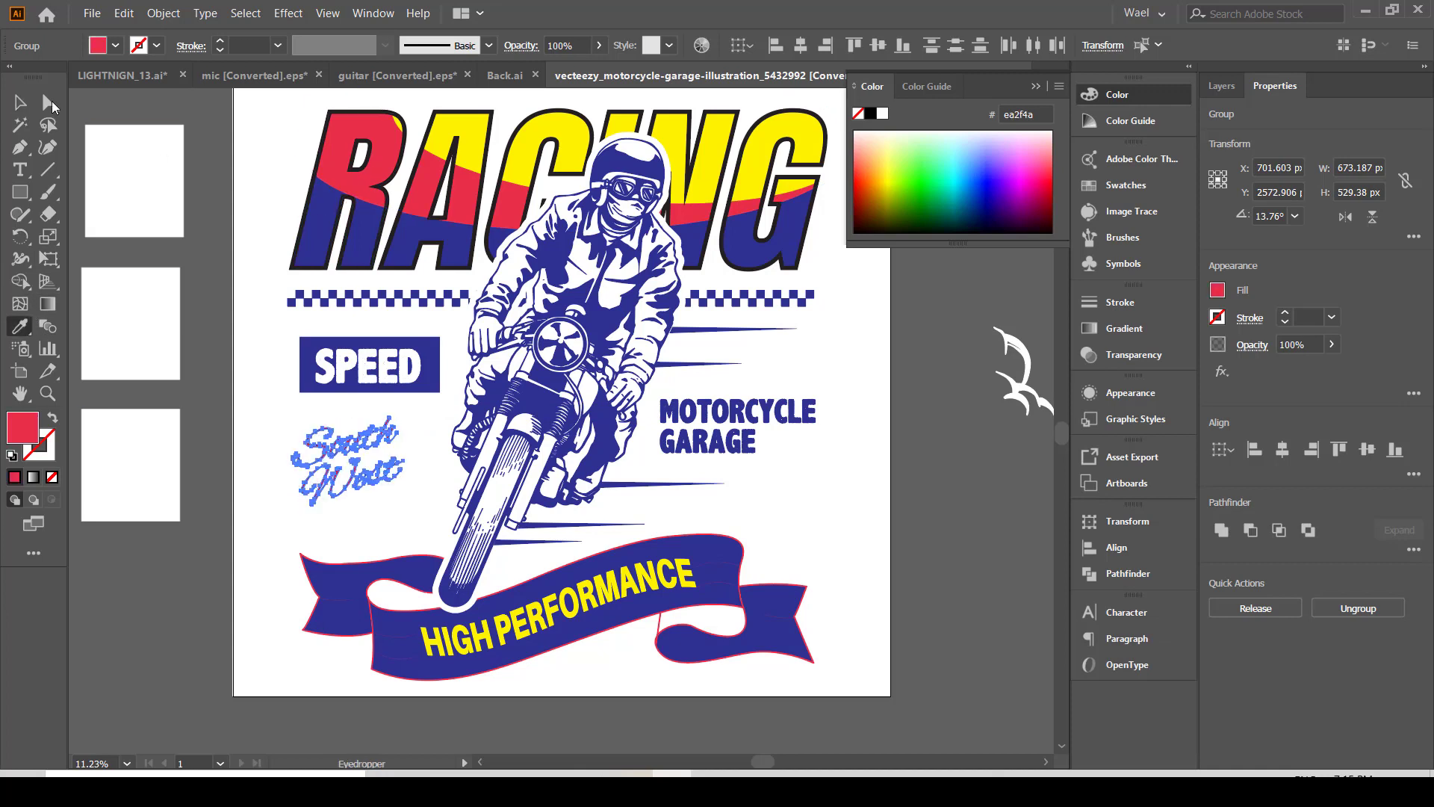
key(v)
click(186, 601)
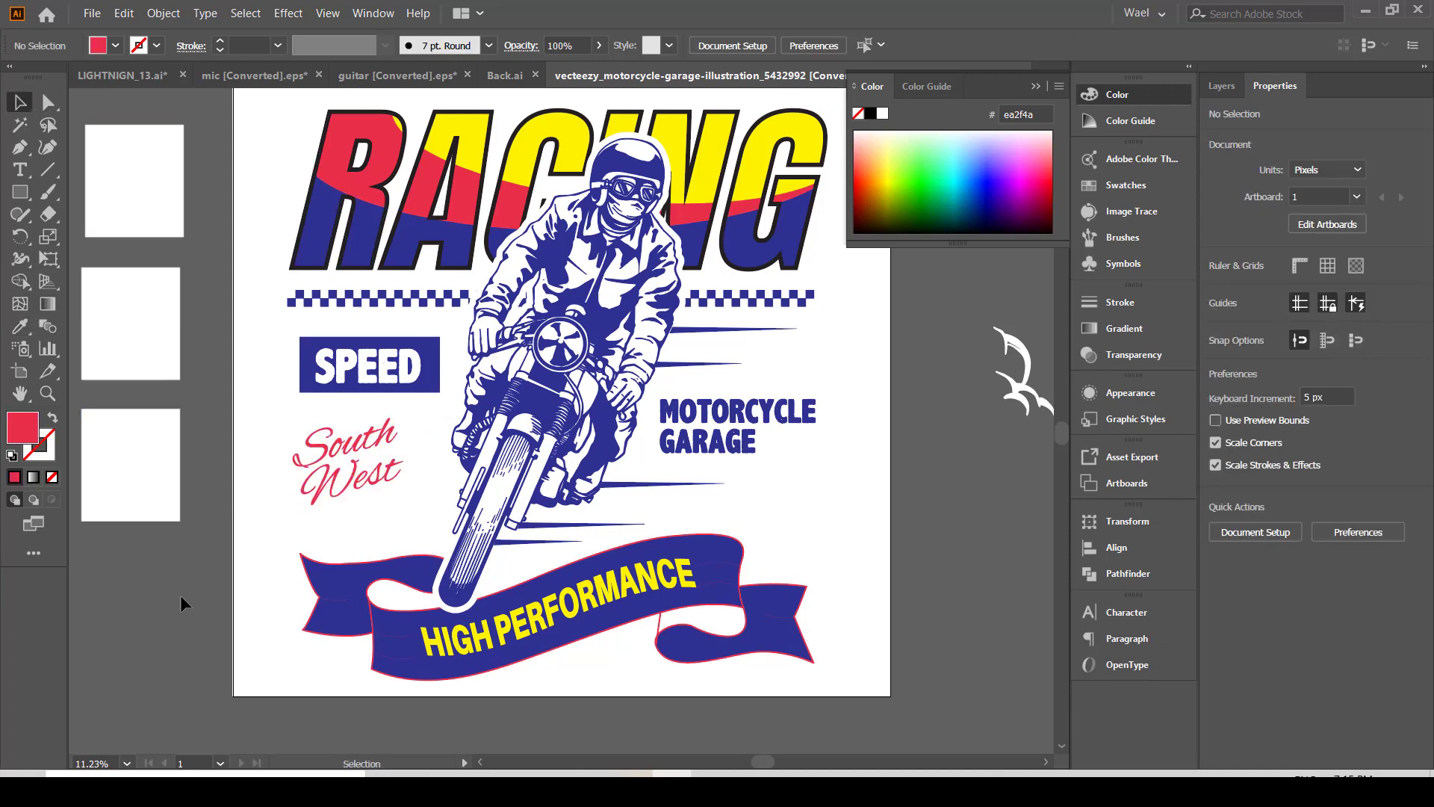
Enlarge the rotated South West lettering to fill the space below the SPEED box beside the motorcycle
click(370, 458)
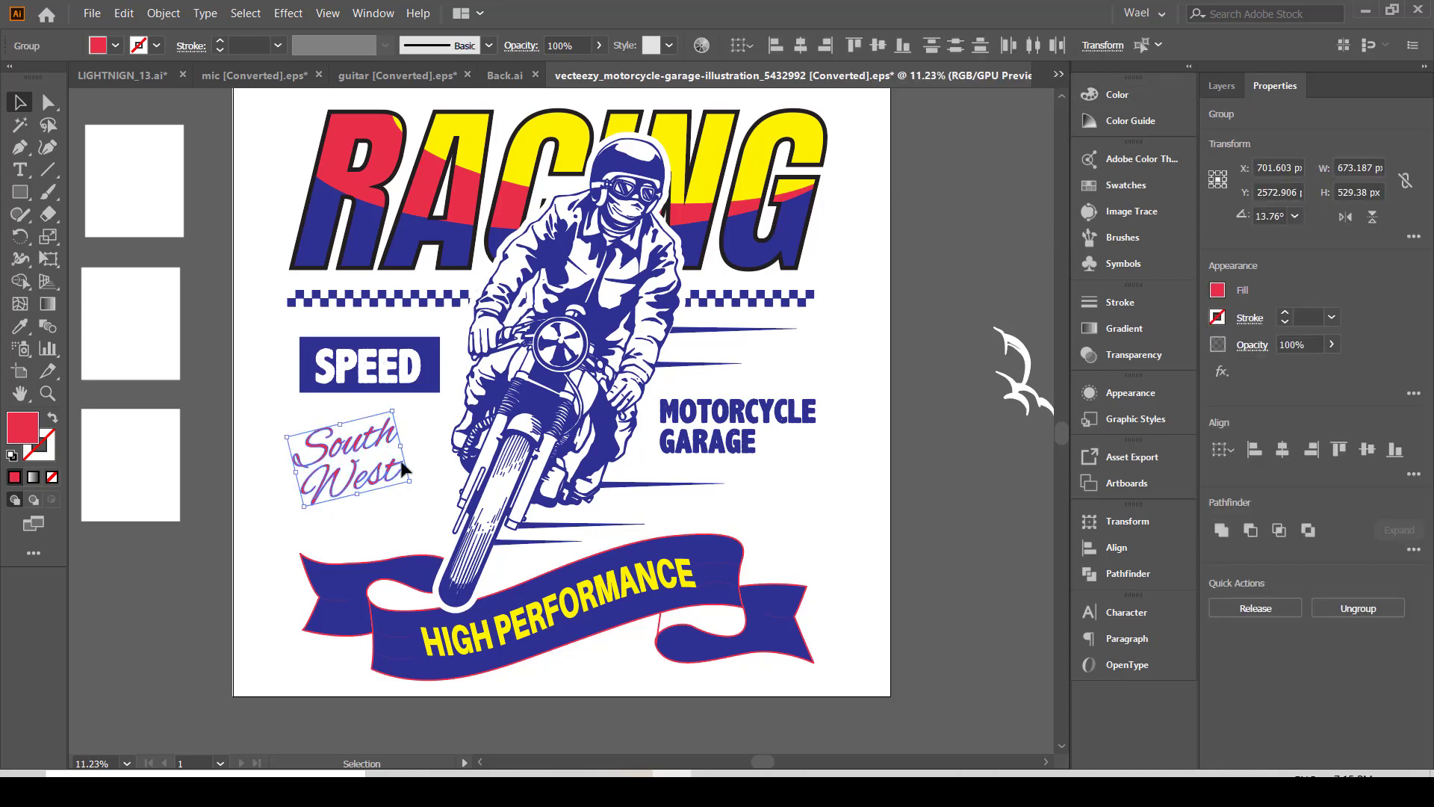
drag(407, 481, 440, 493)
click(881, 505)
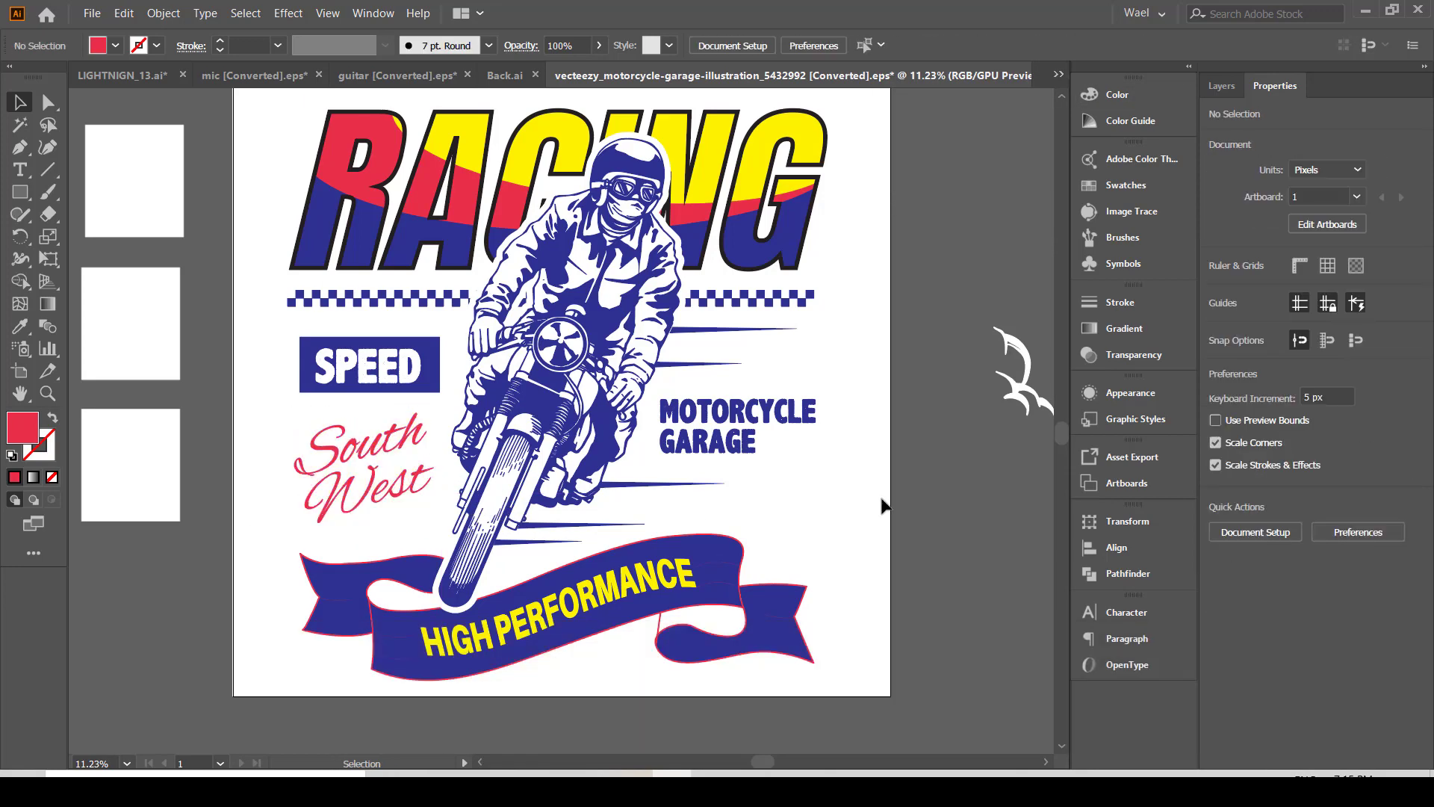
Draw a row of four small red five-pointed stars below the speed line under MOTORCYCLE GARAGE
scroll(857, 488, up, 1)
click(20, 192)
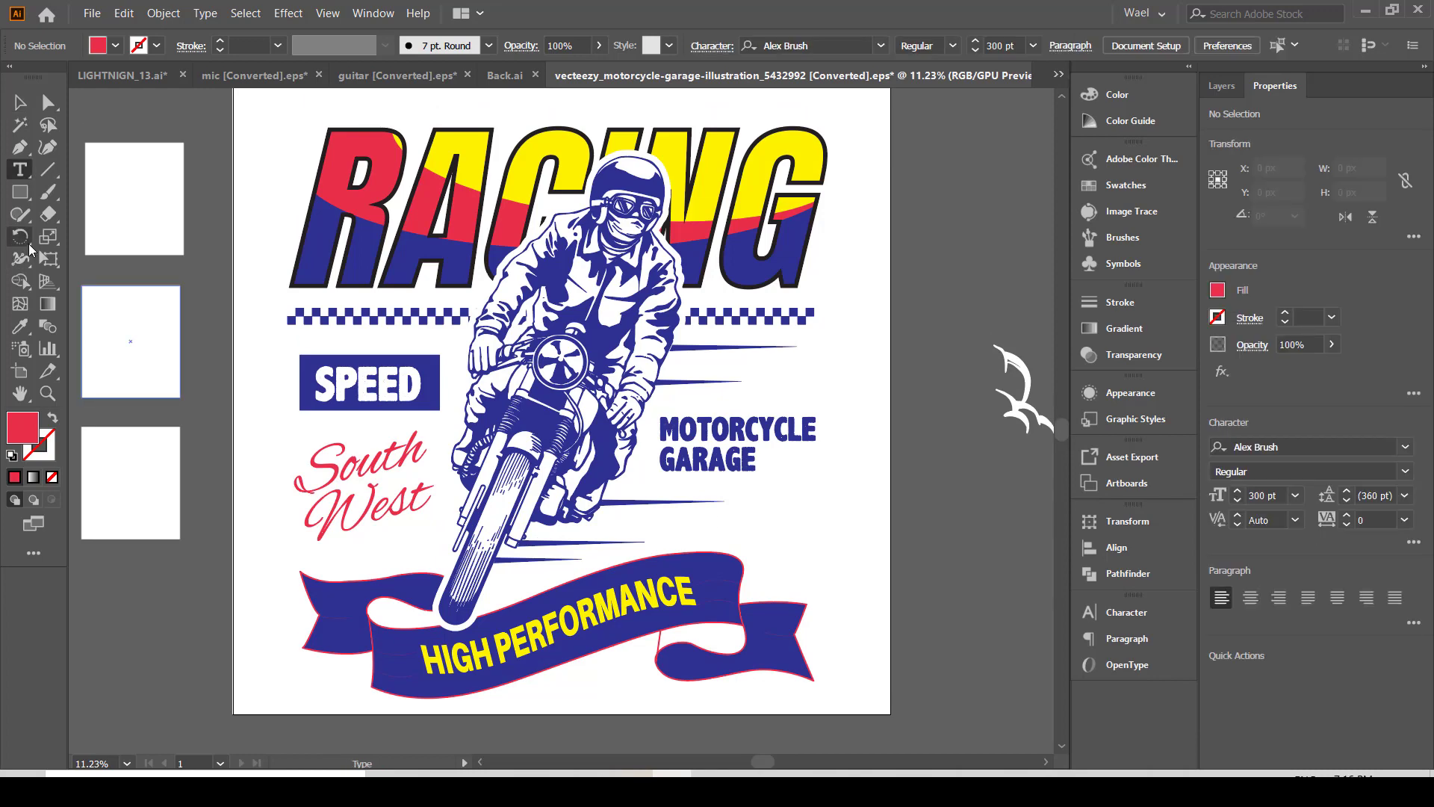
click(87, 282)
mouse_move(724, 525)
mouse_down()
mouse_move(725, 510)
mouse_move(793, 532)
mouse_move(693, 531)
mouse_move(793, 529)
mouse_move(777, 532)
mouse_up()
key(v)
click(863, 527)
click(862, 532)
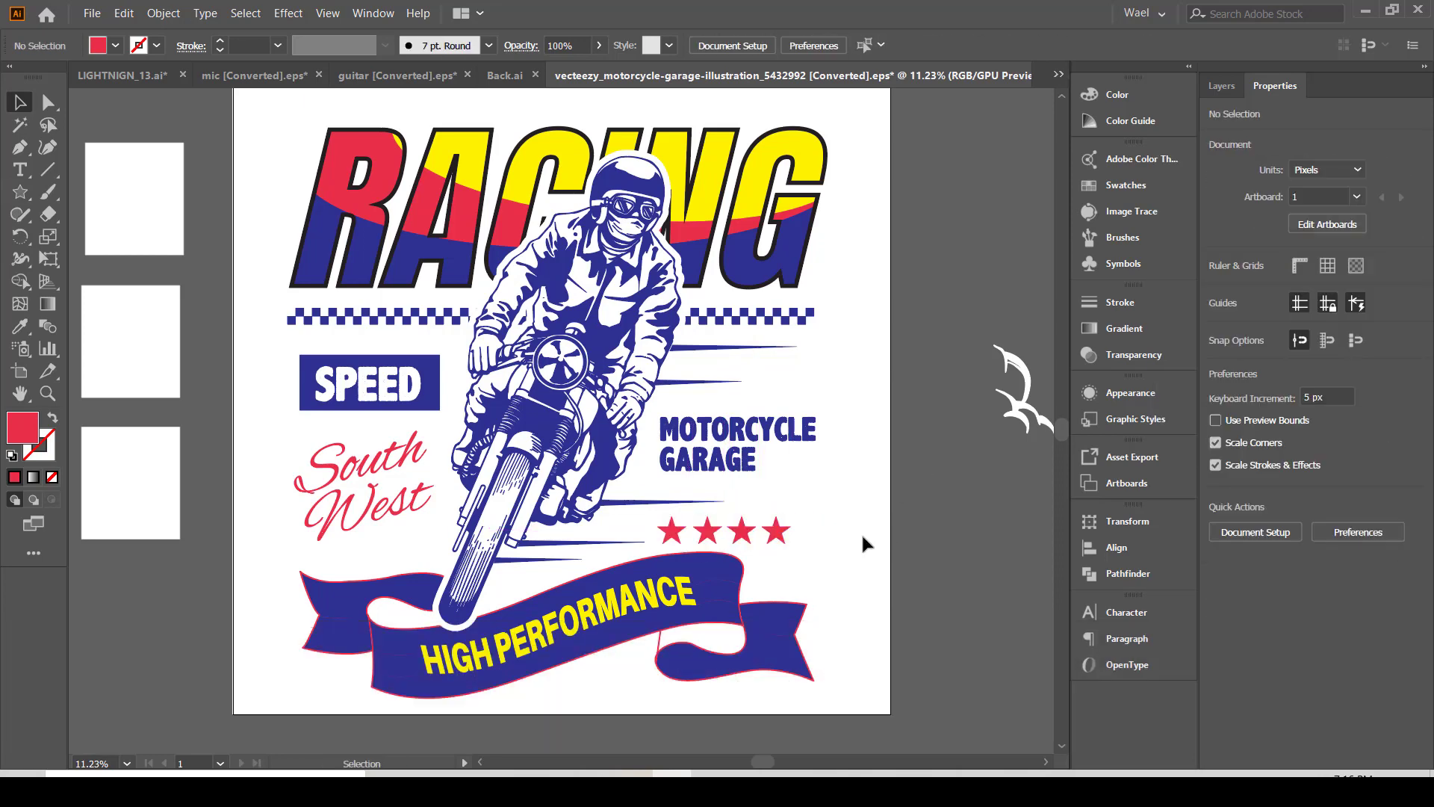
Move the row of four stars directly above MOTORCYCLE GARAGE and slightly enlarge that text
drag(674, 537, 684, 404)
click(862, 518)
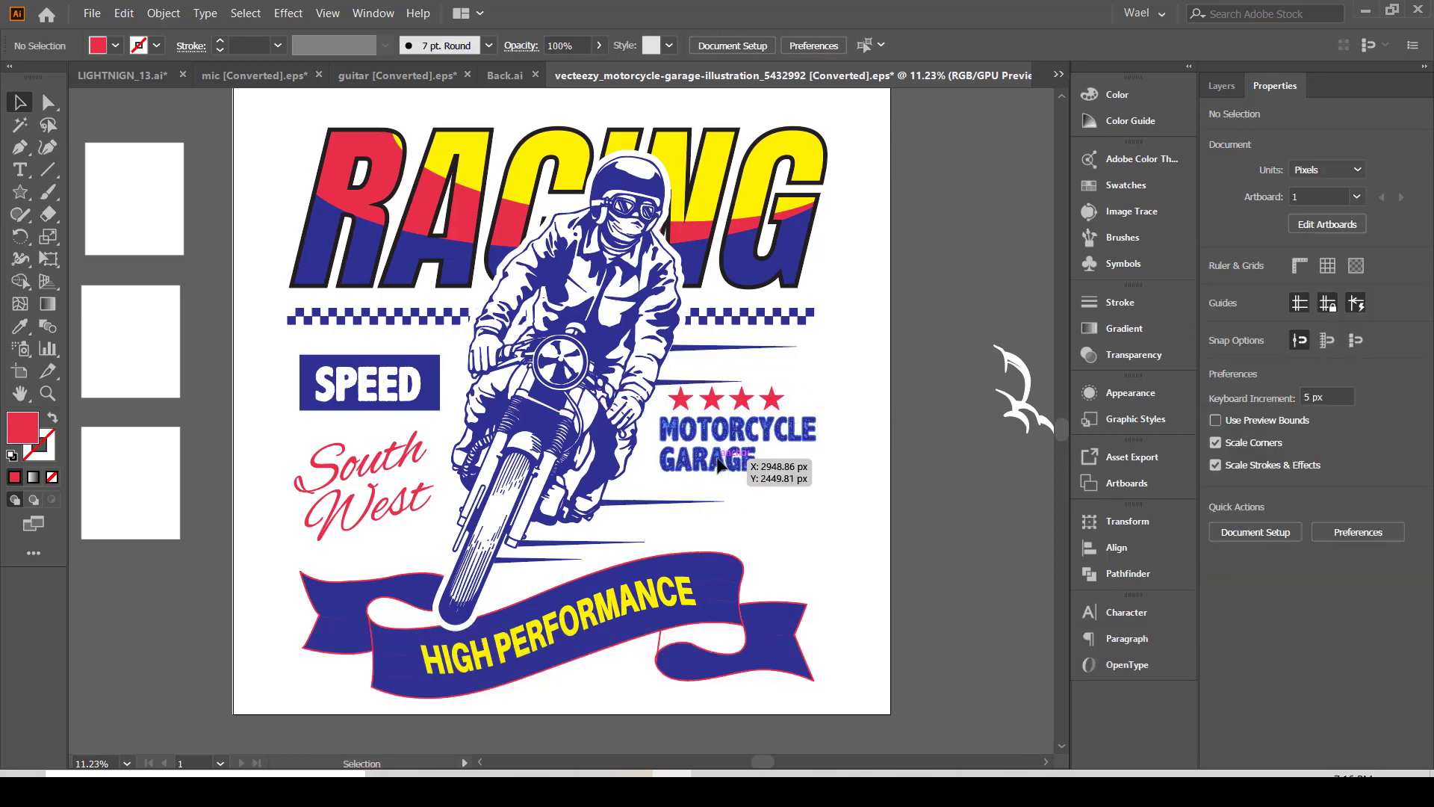
click(726, 461)
drag(660, 472, 652, 484)
click(850, 514)
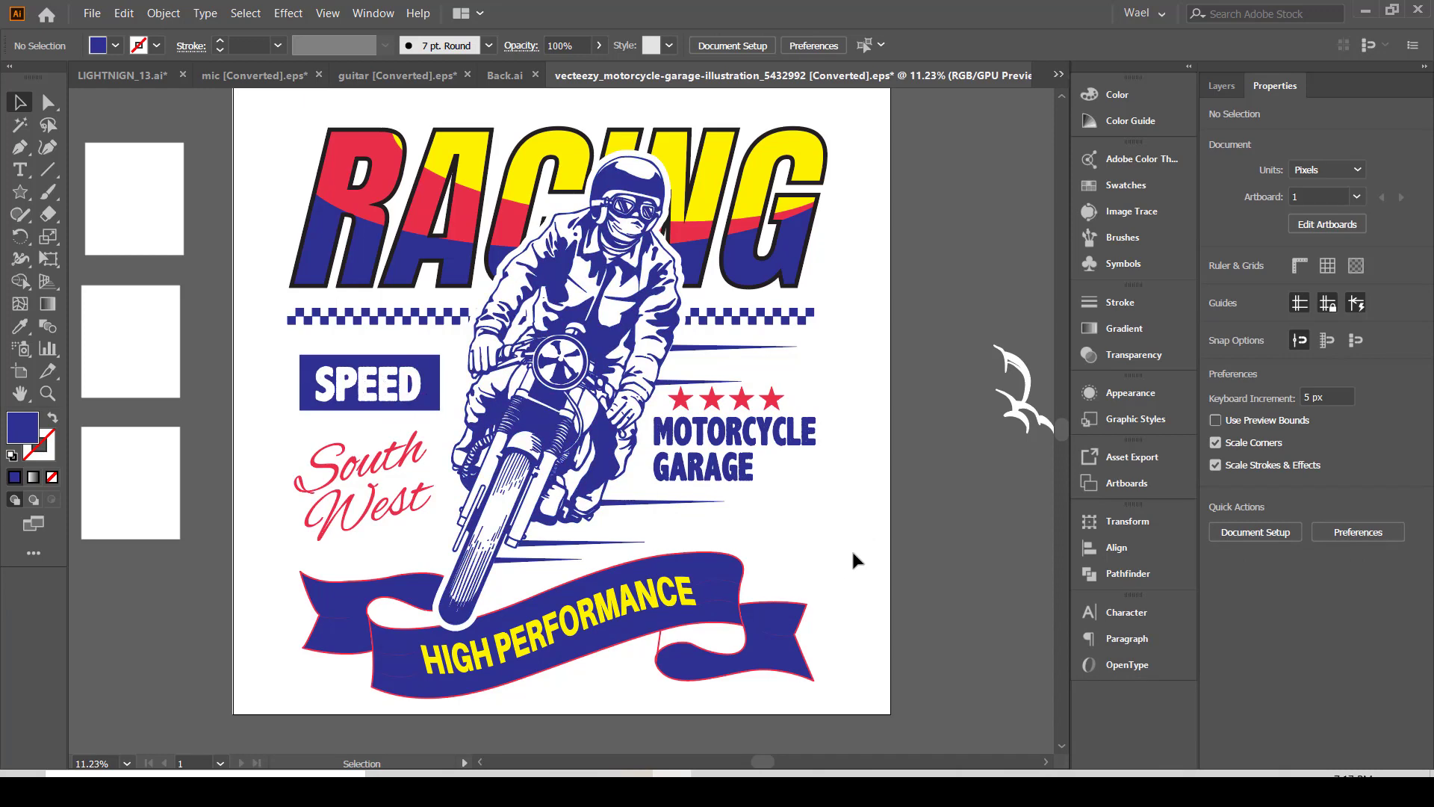
Lengthen the speed line below MOTORCYCLE GARAGE so it extends beyond the word GARAGE
double_click(717, 504)
drag(741, 508, 785, 508)
double_click(939, 557)
Move the ribbon with its HIGH PERFORMANCE text slightly upward, closer to the speed lines
scroll(932, 486, up, 1)
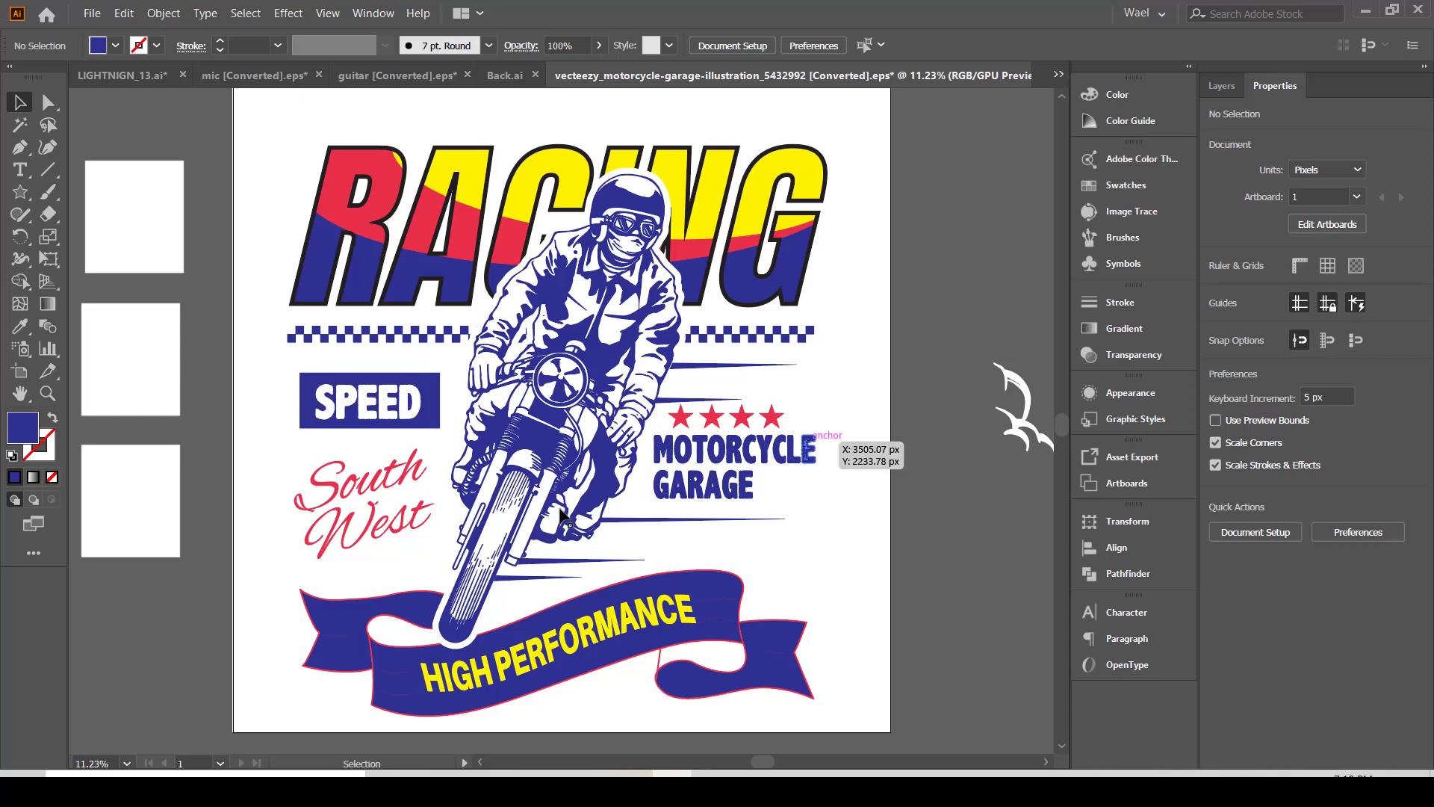
drag(710, 584, 715, 567)
click(899, 520)
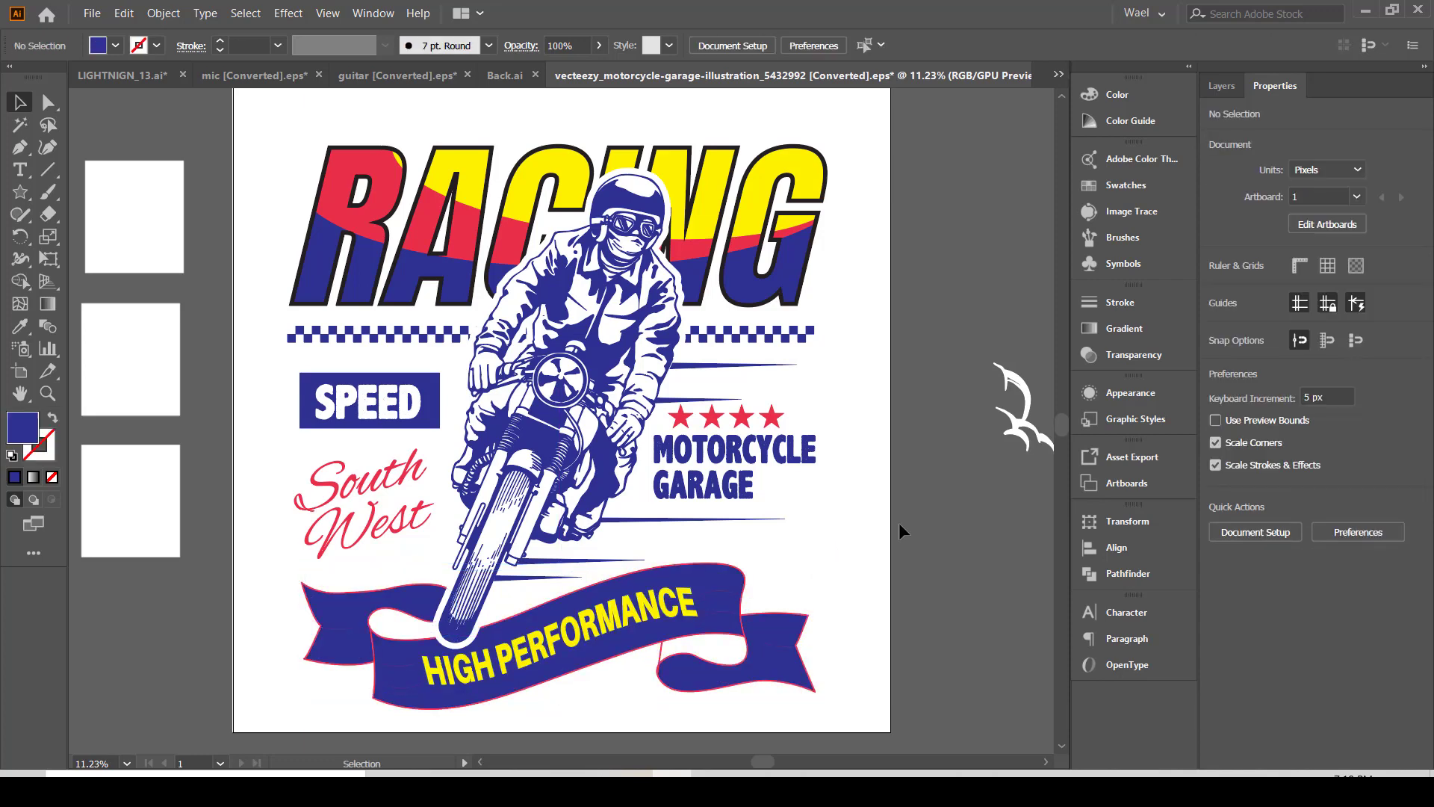
Narrow the checkered strip so its right end lines up with the base of the G in RACING
click(811, 331)
drag(817, 333, 807, 331)
click(906, 366)
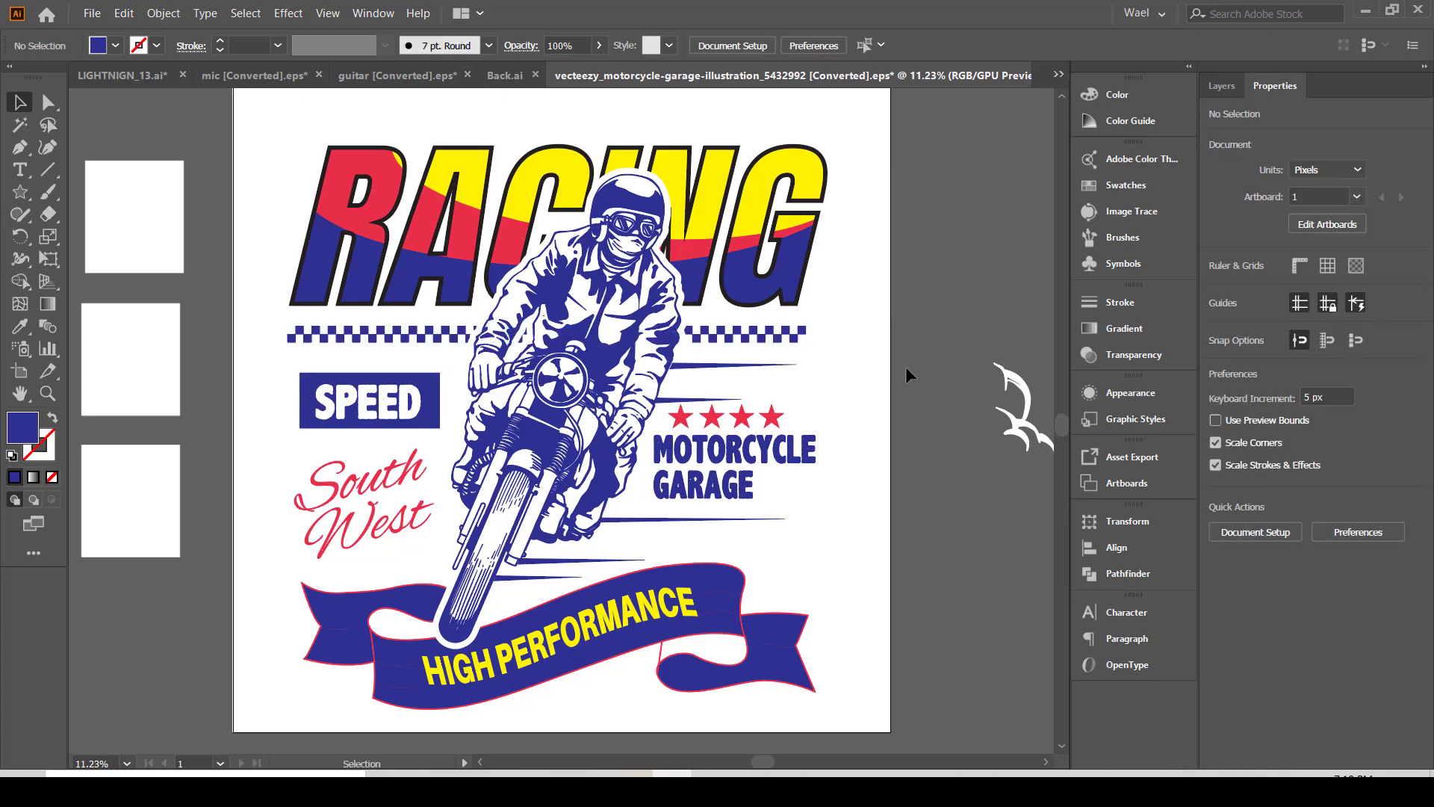
Add the text "Flat Track" in Alex Brush Regular at 300 pt above the end of the RACING lettering
key(t)
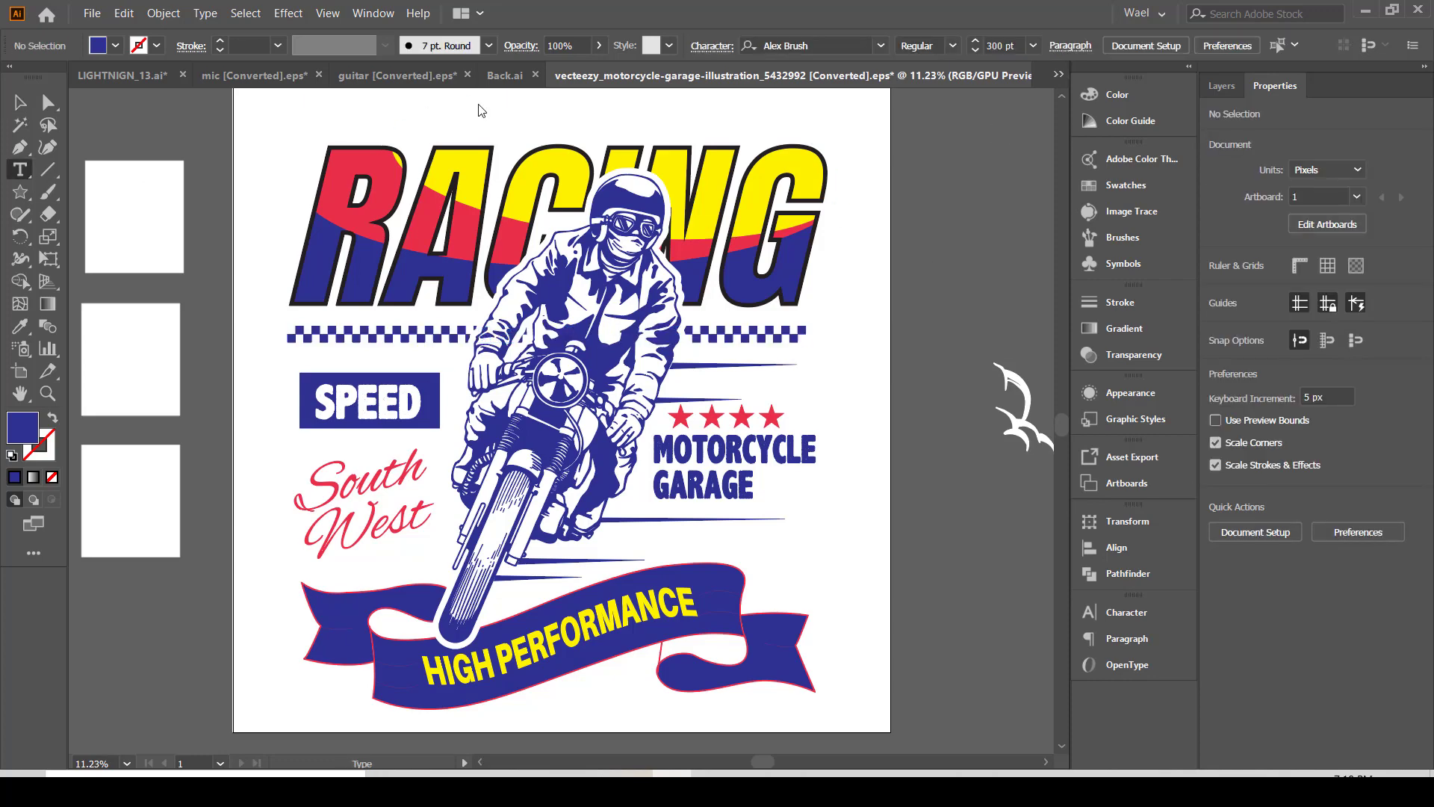
click(633, 132)
text(Flat Track)
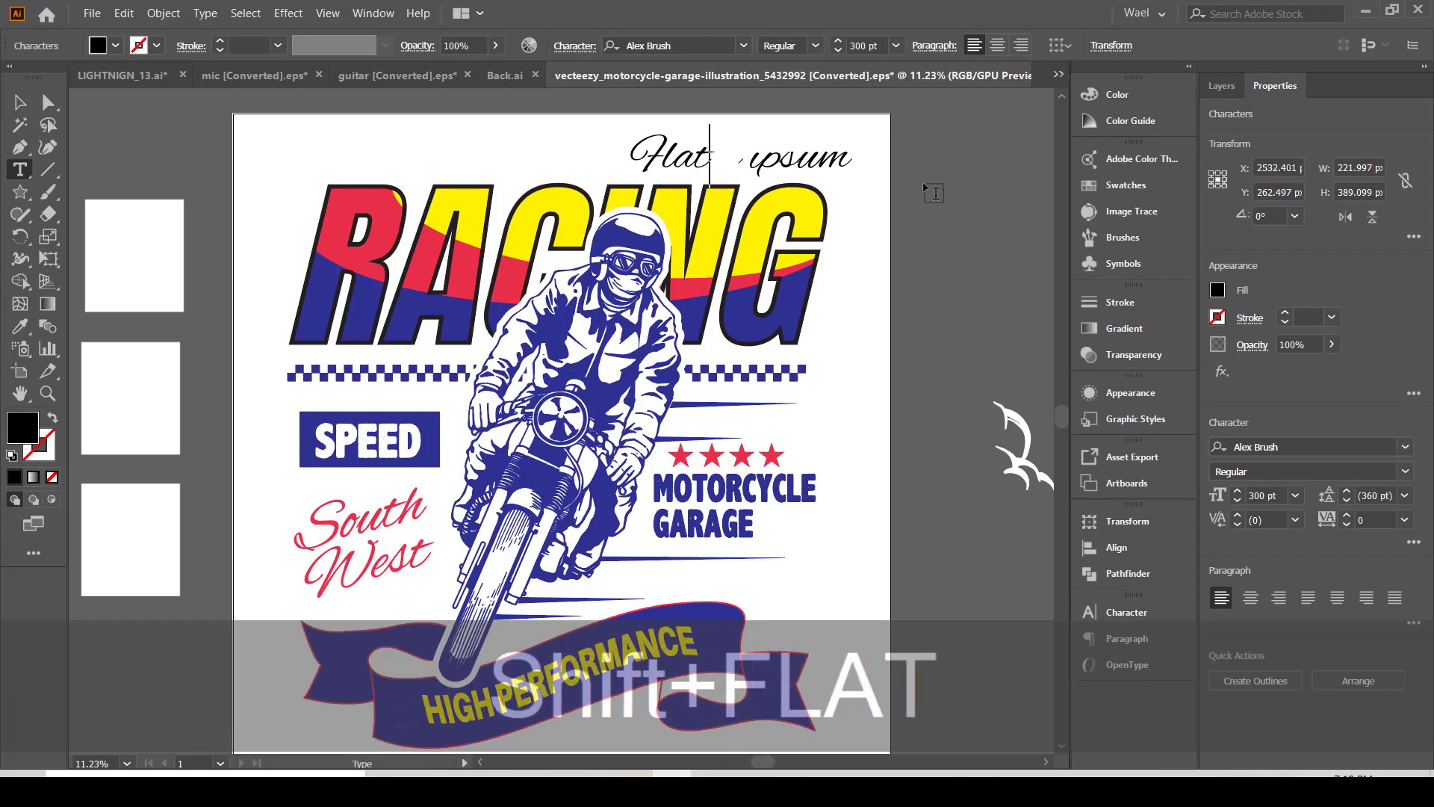
click(666, 159)
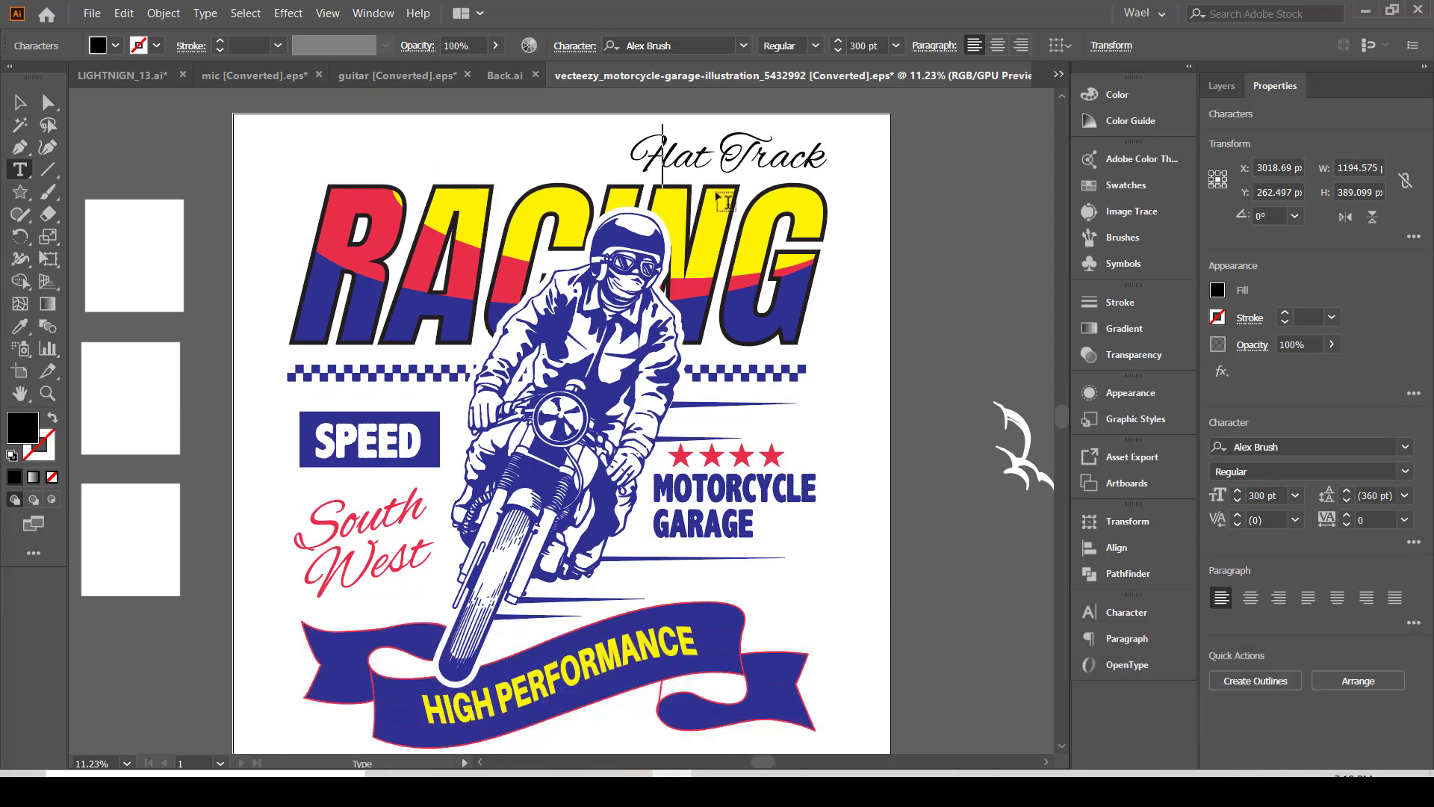
key(shift+f)
Move the Flat Track text down so it slightly overlaps the upper edge of RACING
click(20, 102)
click(639, 151)
drag(640, 157, 635, 165)
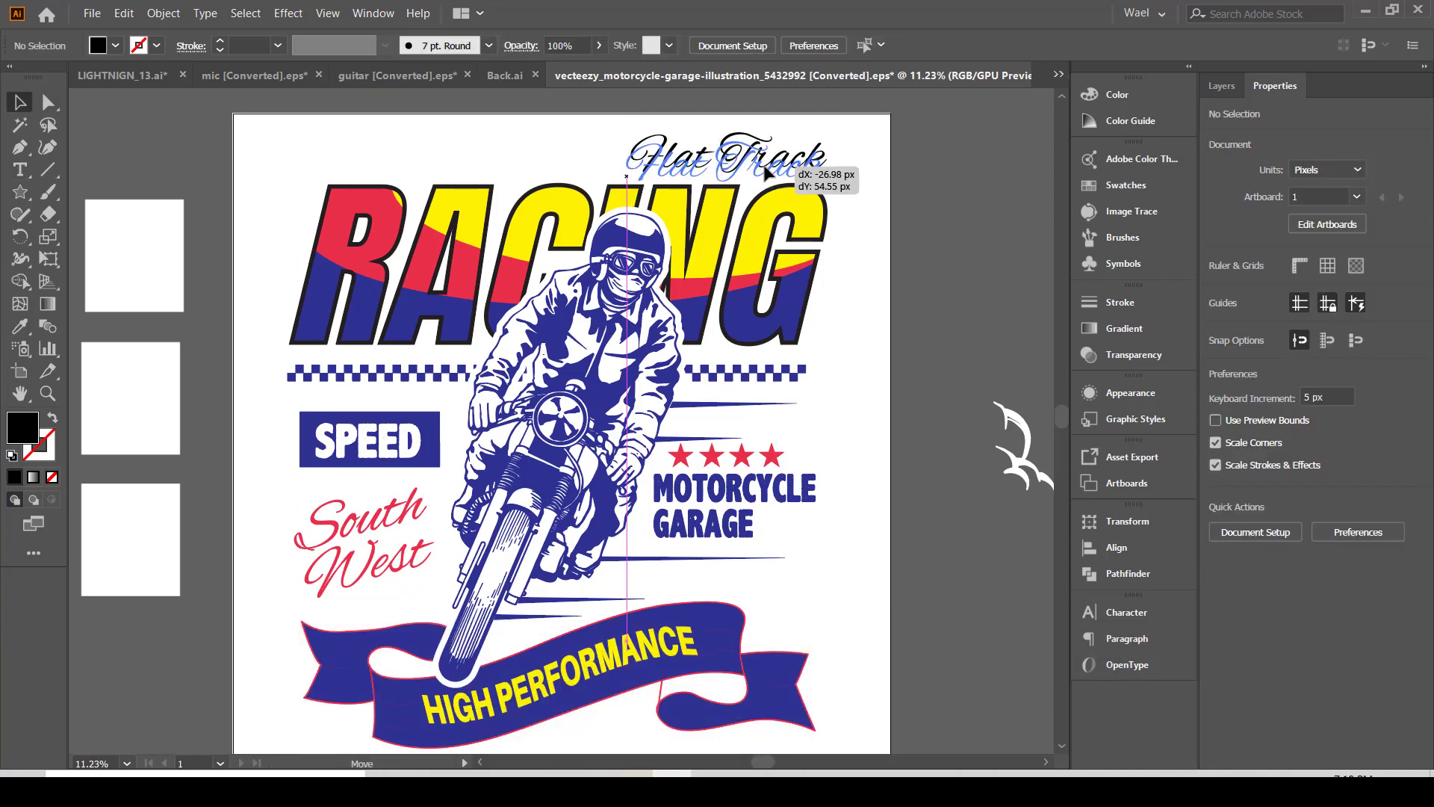
click(909, 248)
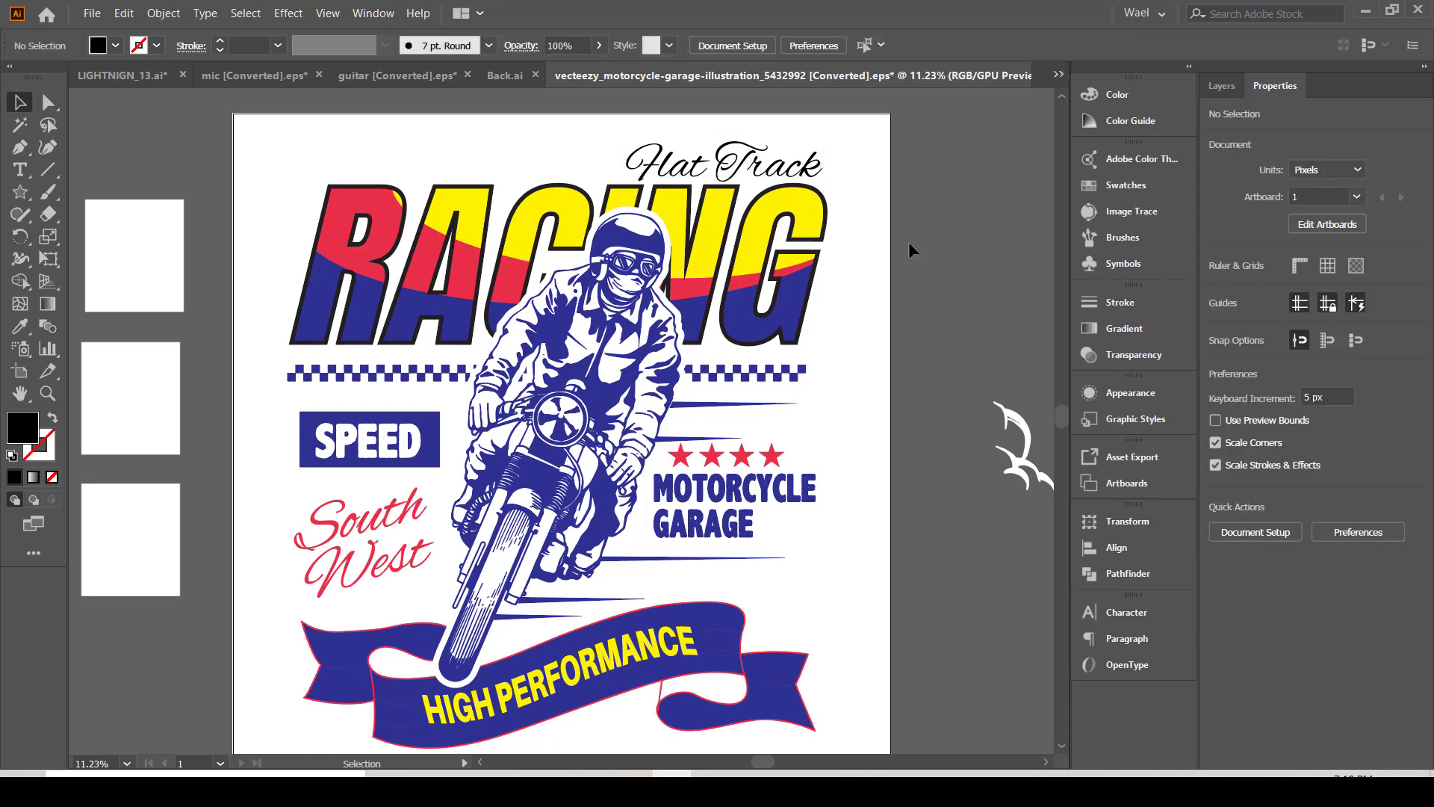
click(379, 260)
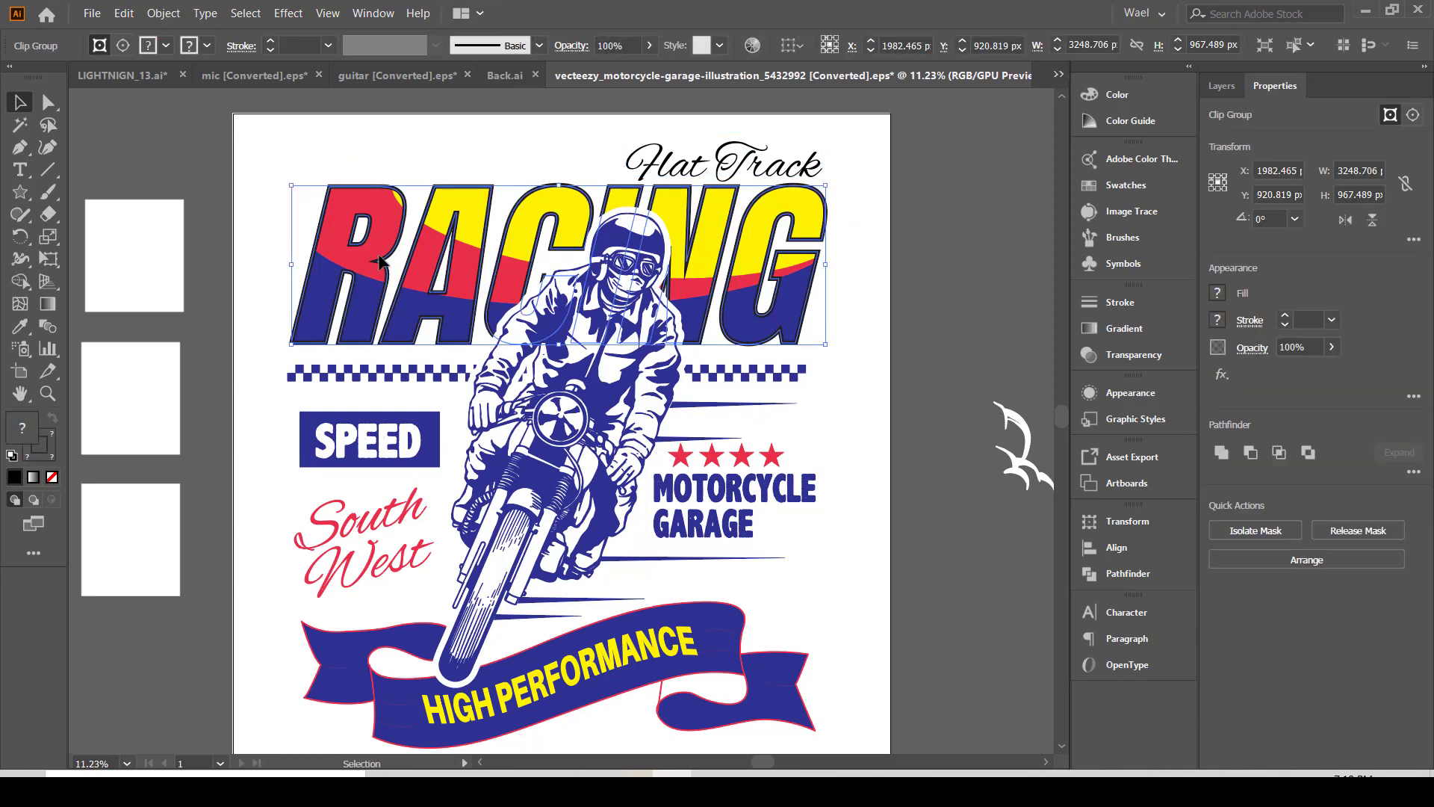
click(961, 235)
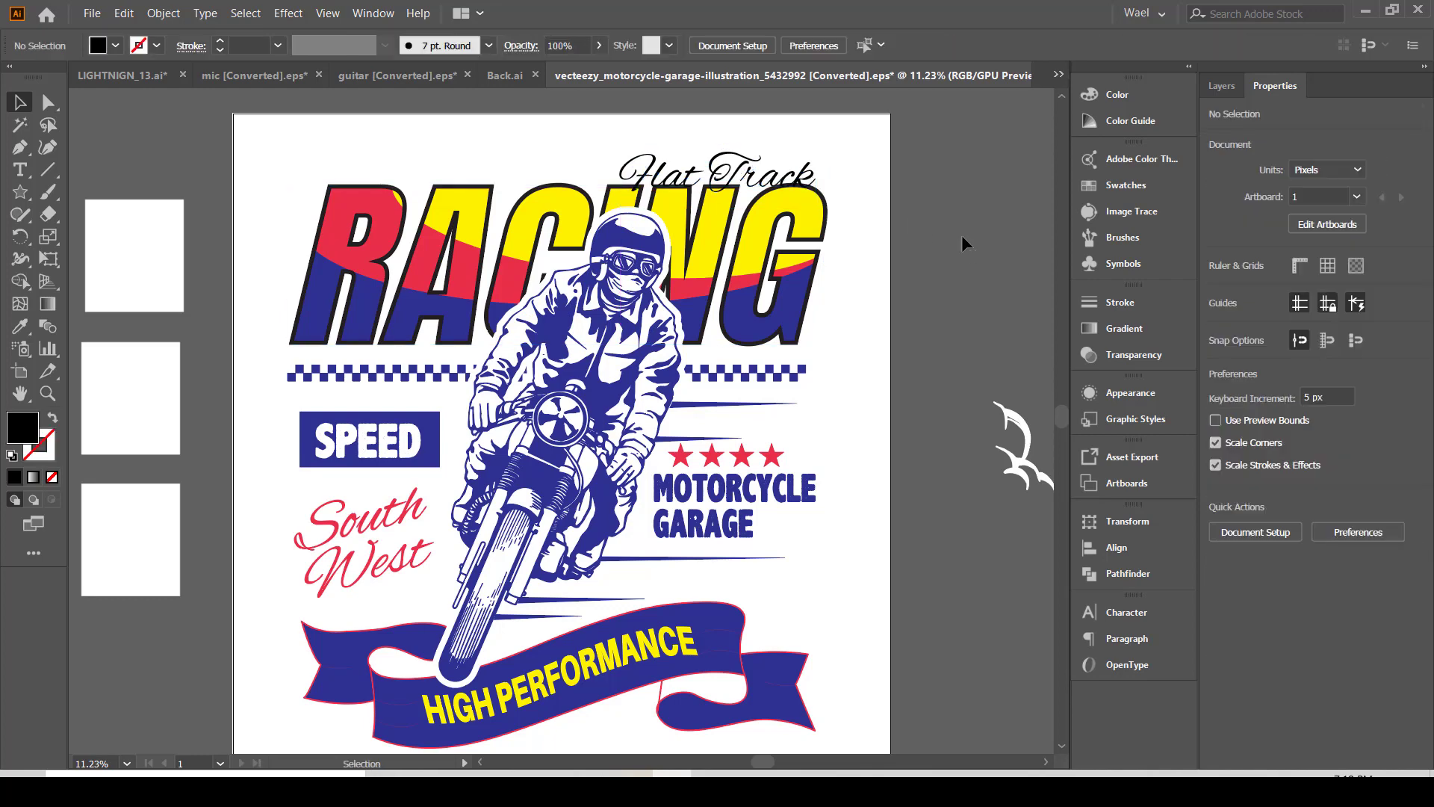
Convert Flat Track to outlines, give it the blue of MOTORCYCLE GARAGE, and nudge it slightly toward the end of RACING
scroll(963, 238, down, 1)
click(689, 136)
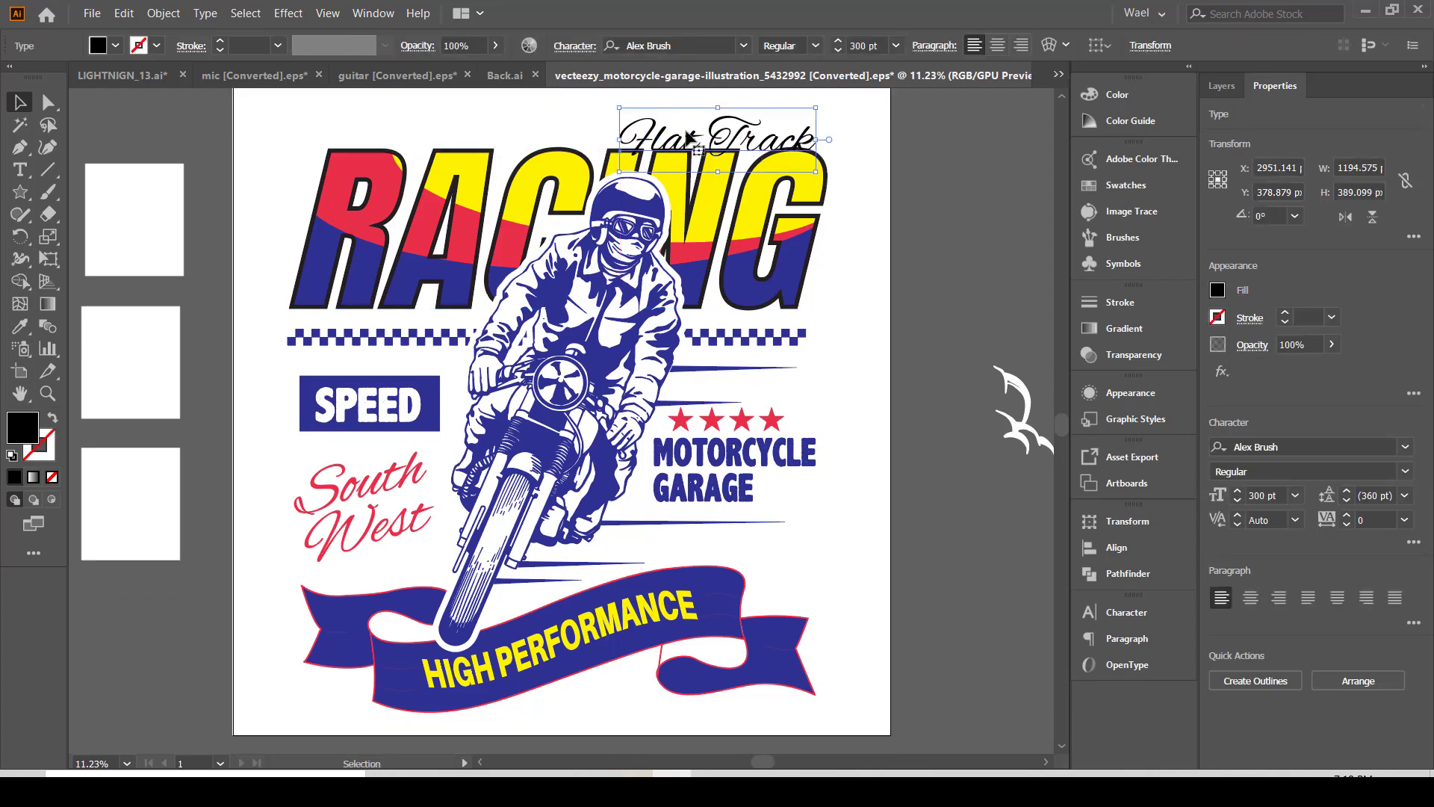
key(ctrl+shift+o)
key(i)
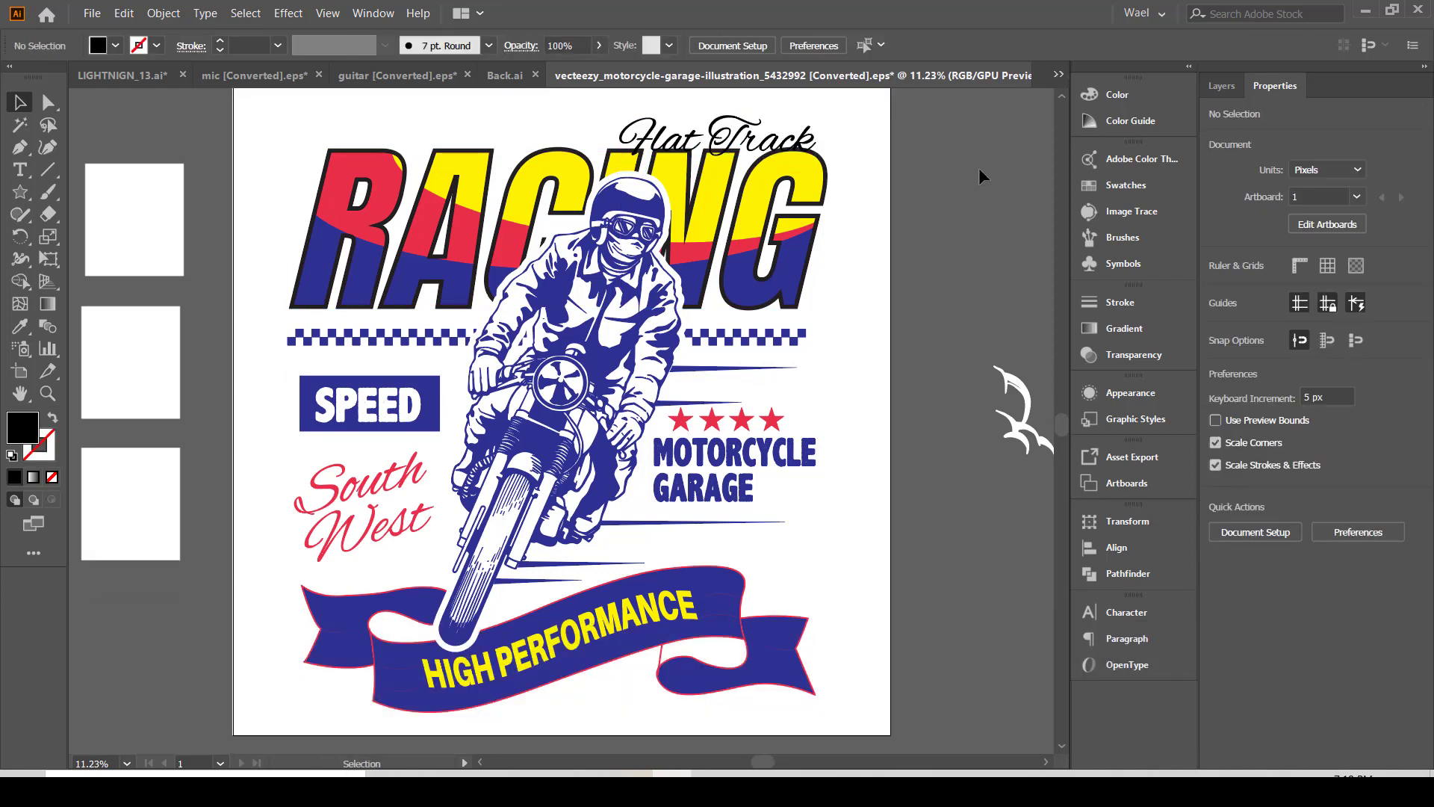
click(675, 462)
click(21, 102)
click(574, 122)
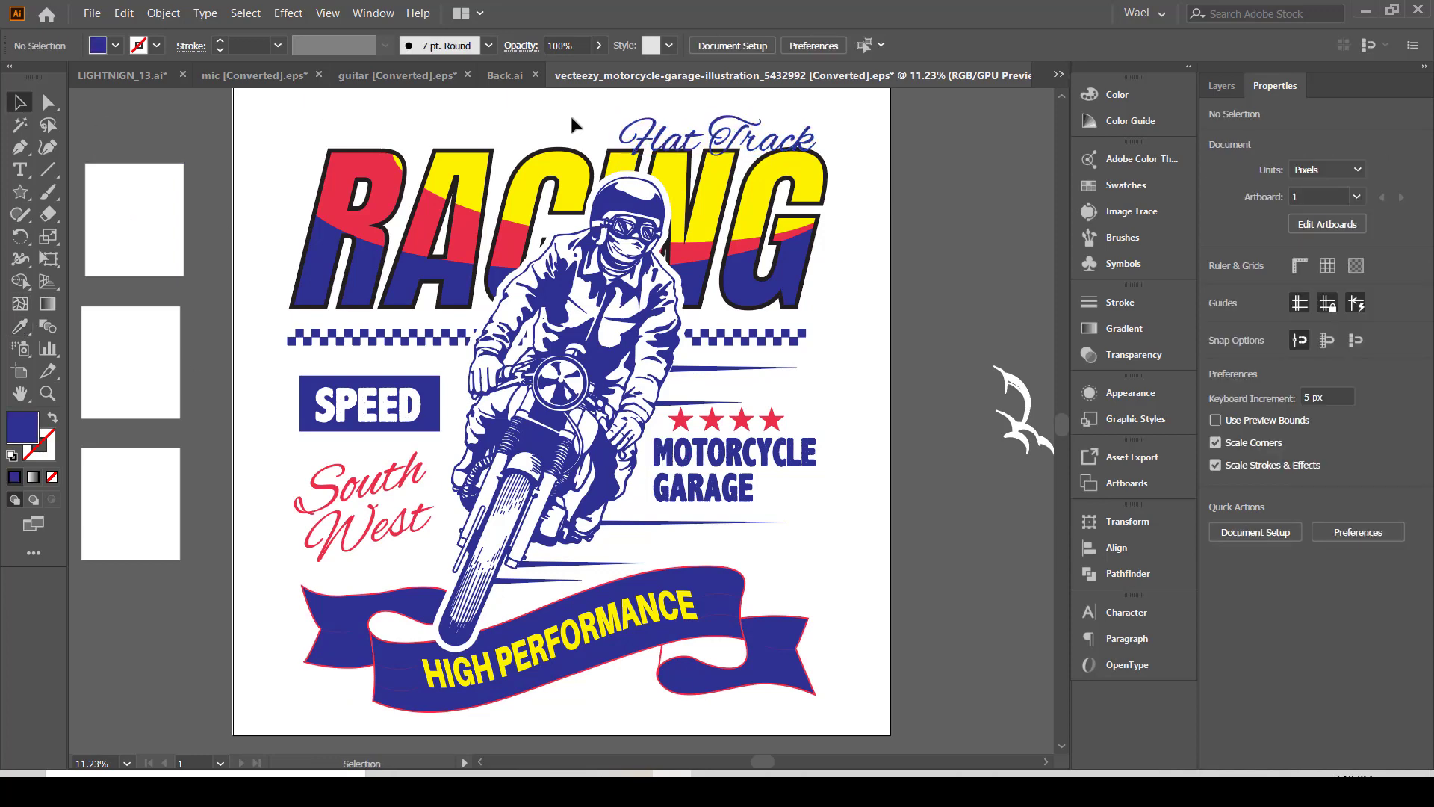
drag(738, 131, 741, 130)
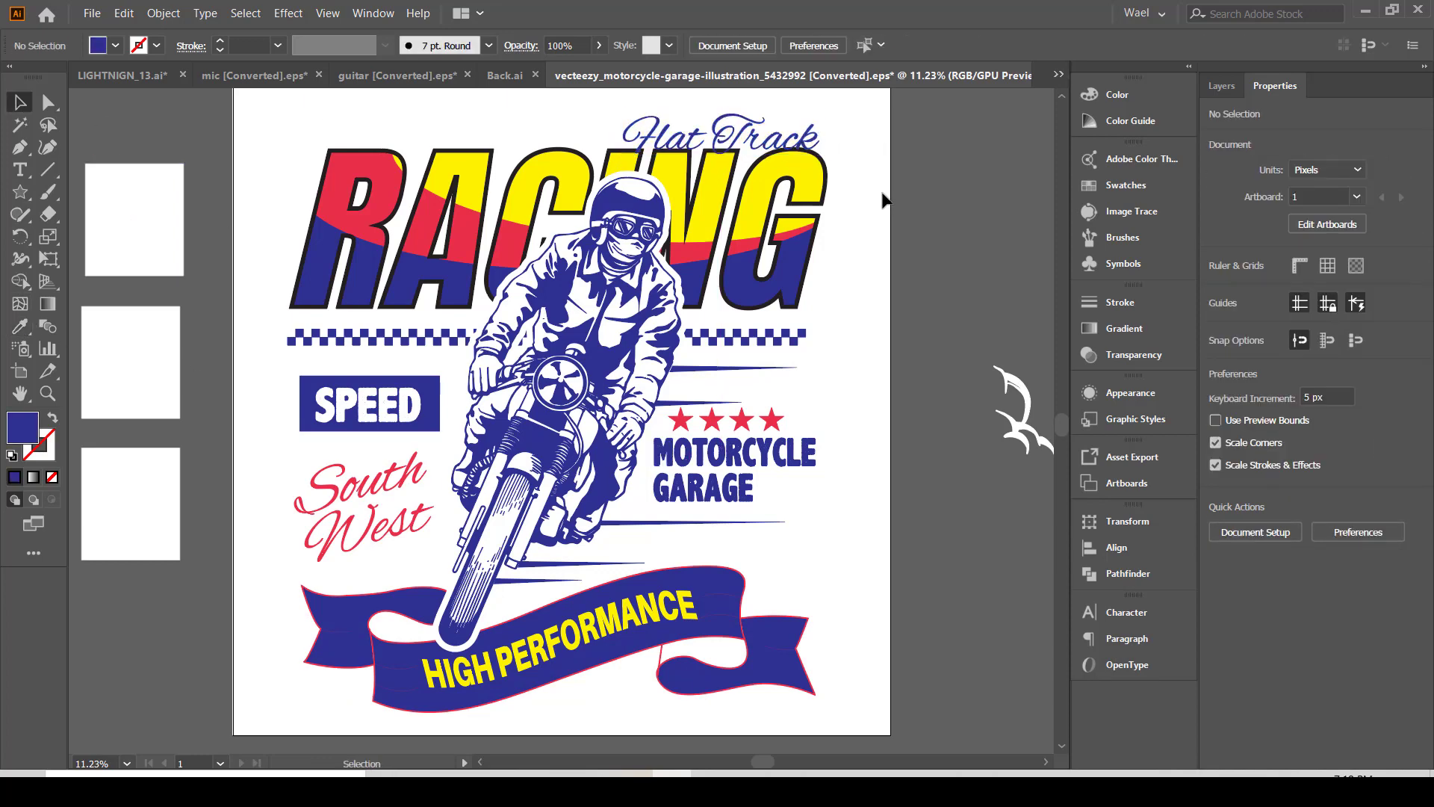
Switch to Vecteezy in the browser, search vectors for "texture" and look through the results for a gritty black-and-white texture
mouse_move(938, 792)
click(686, 716)
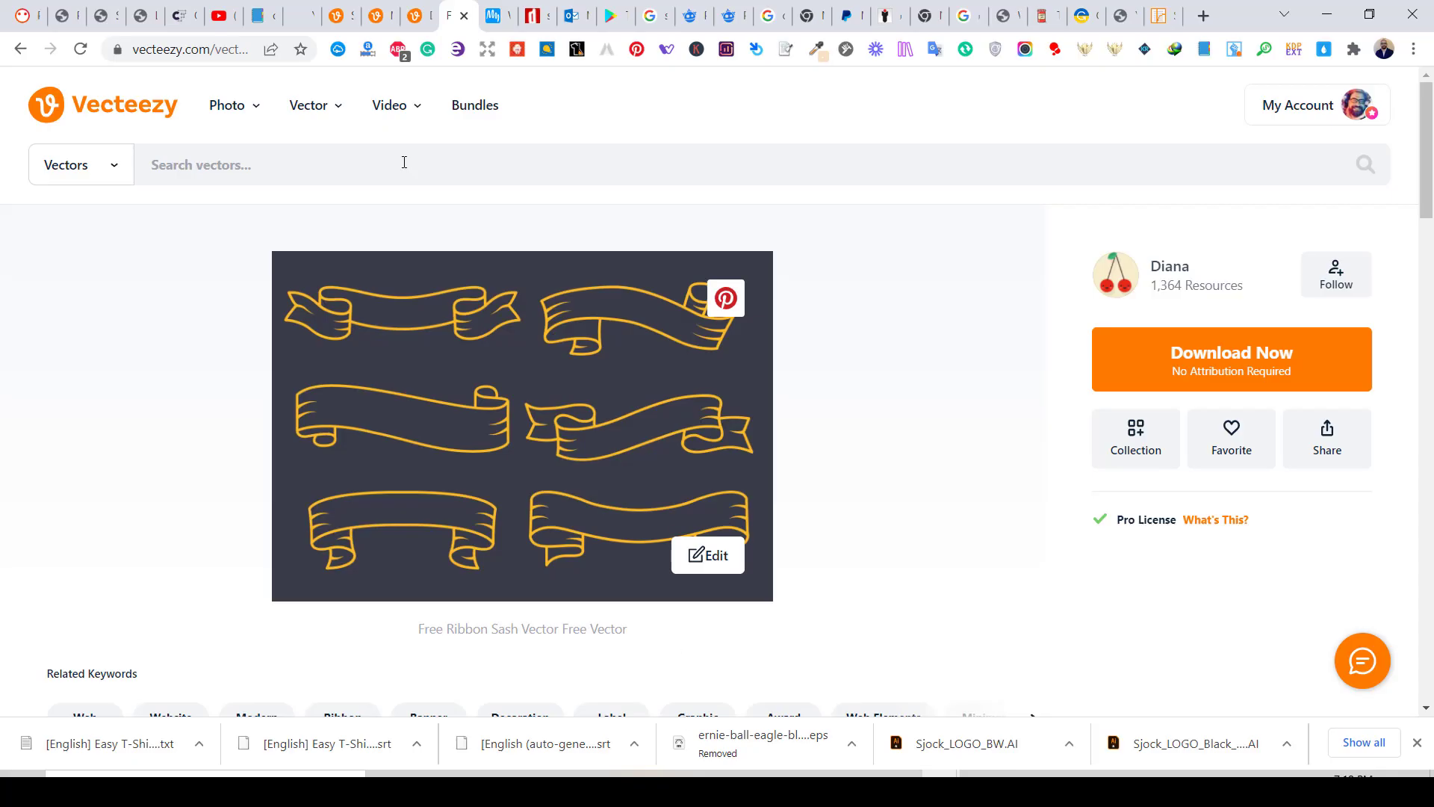
text(texture)
key(Return)
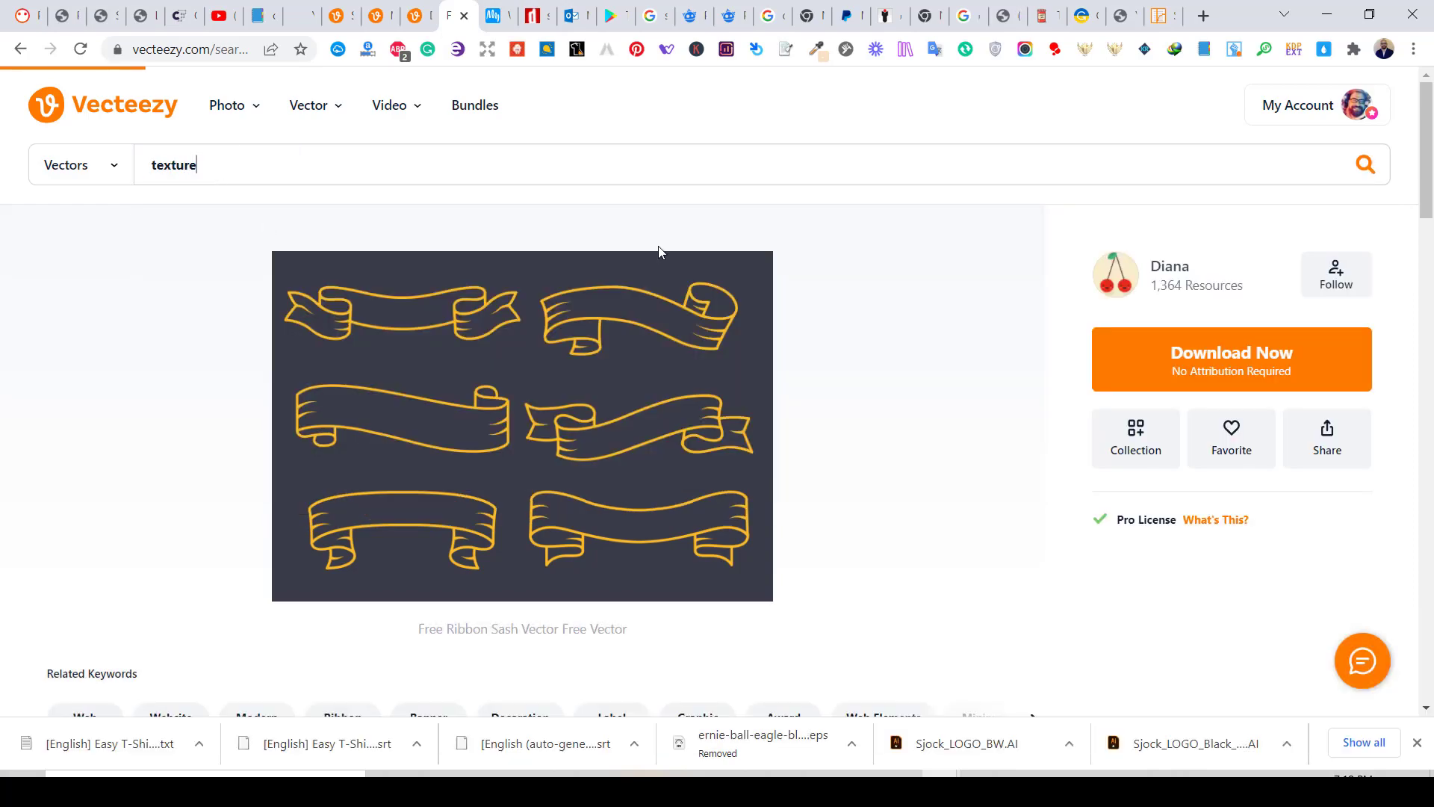
scroll(835, 196, down, 10)
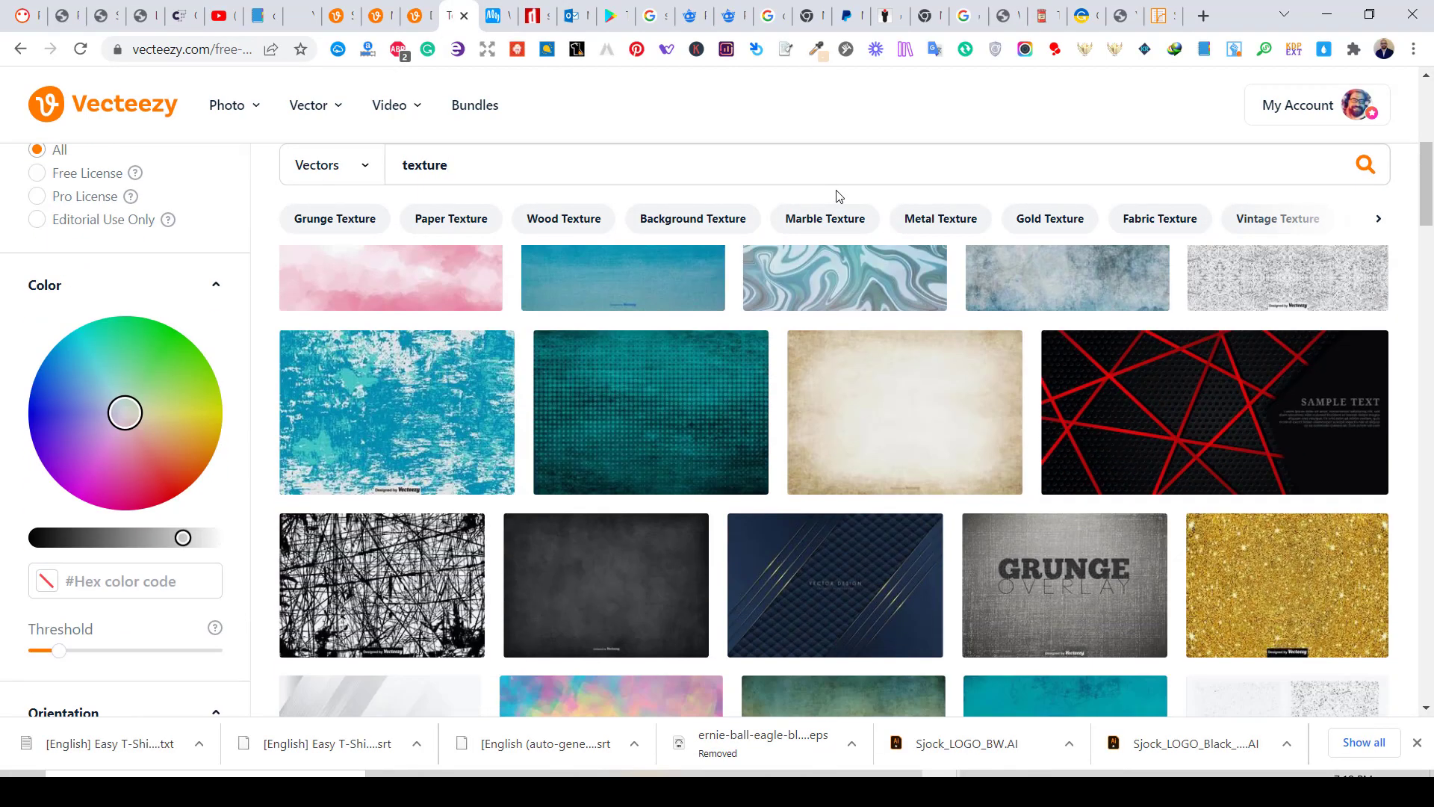
scroll(661, 510, down, 5)
scroll(544, 422, up, 1)
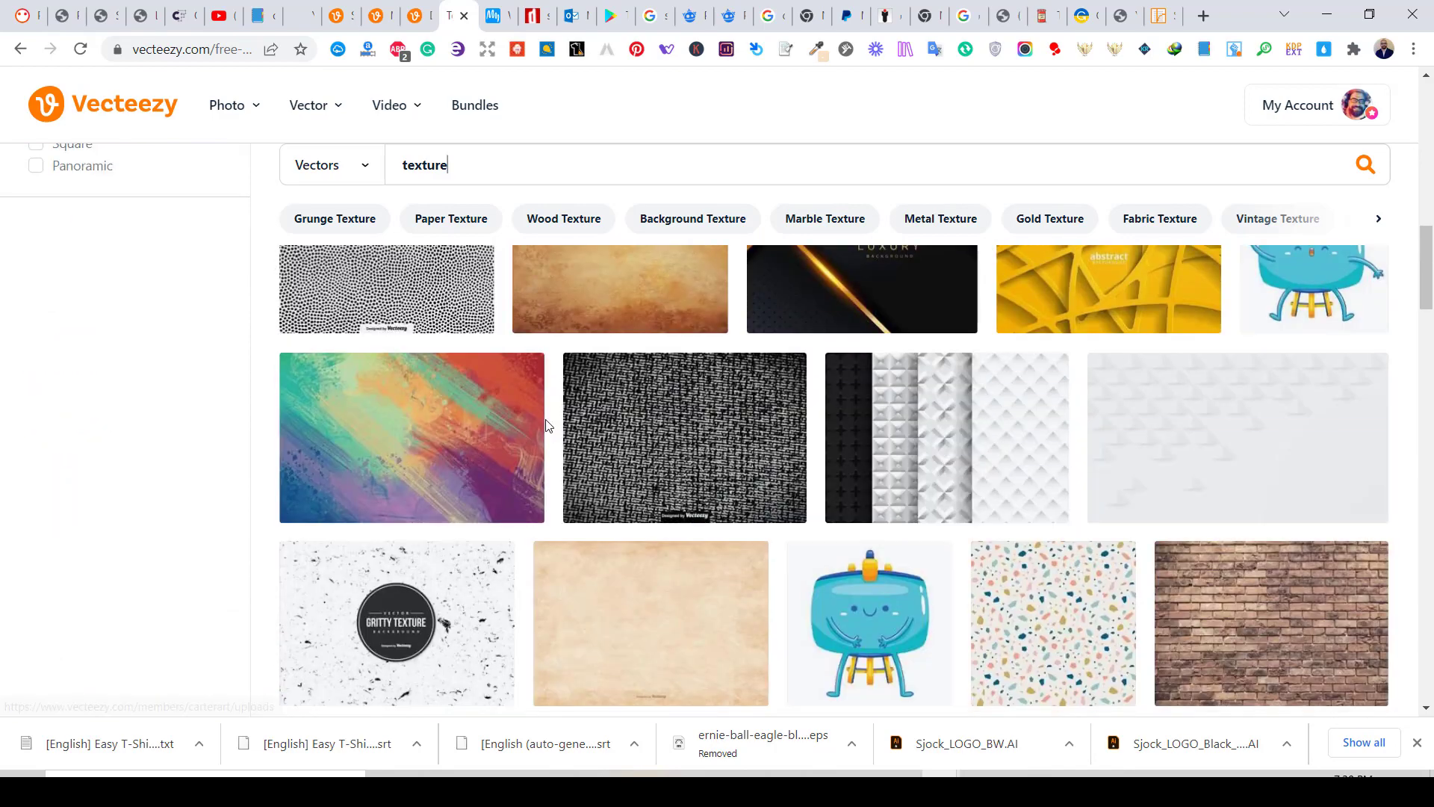
scroll(545, 423, down, 2)
Download the Gritty Grunge Background Texture and copy the black grit specks from its Illustrator file, DD Gritty Texture Background 45657.ai
click(490, 471)
click(1191, 368)
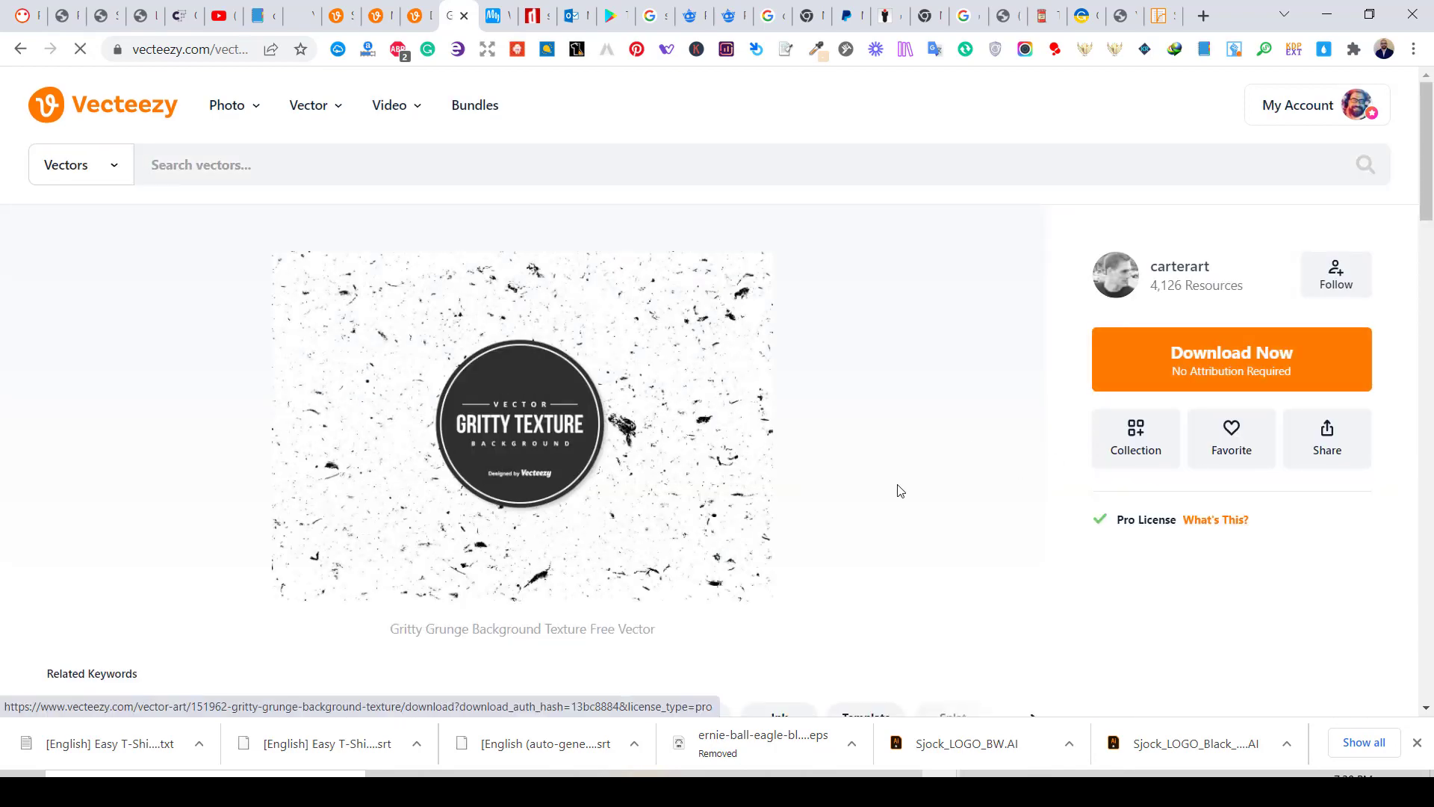
click(720, 472)
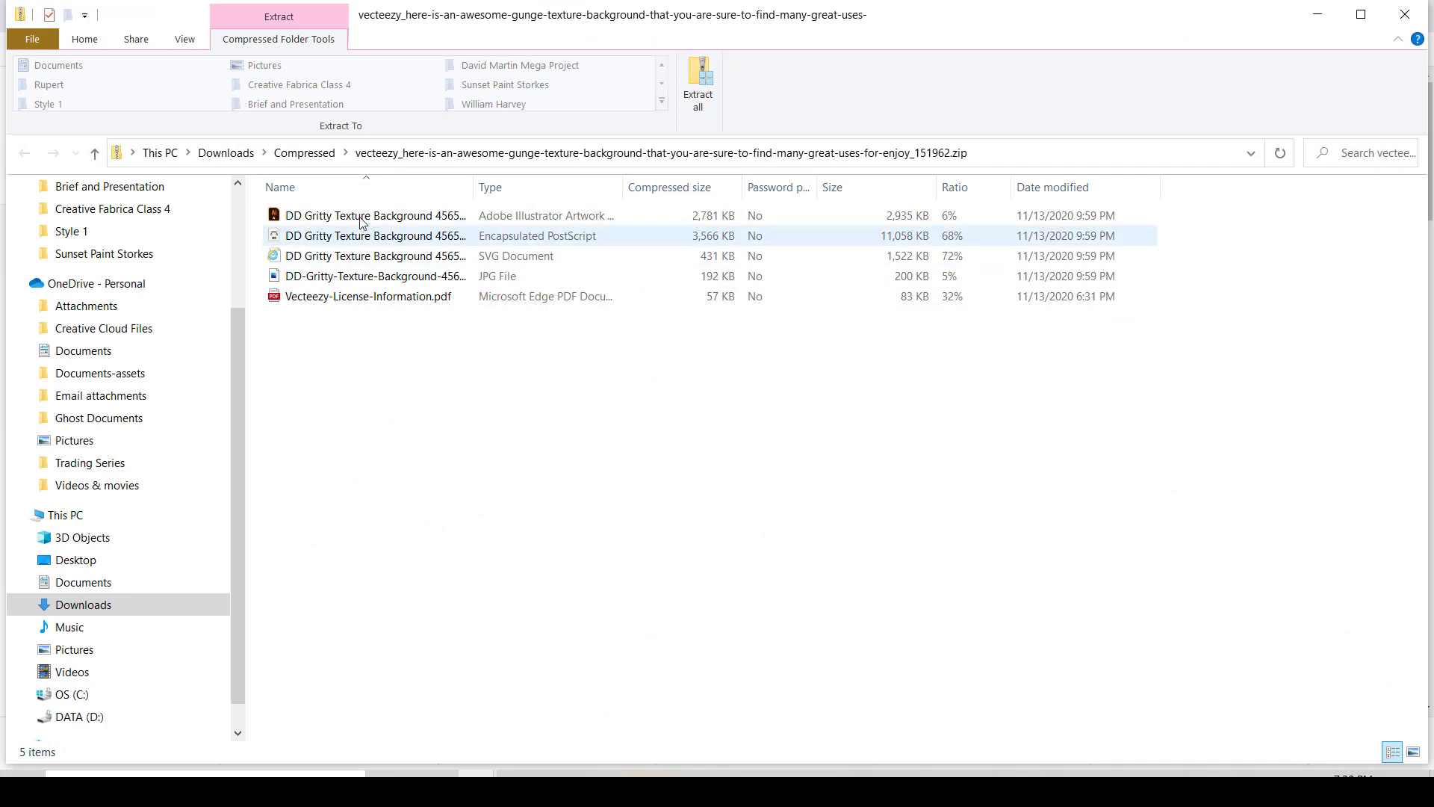
click(360, 217)
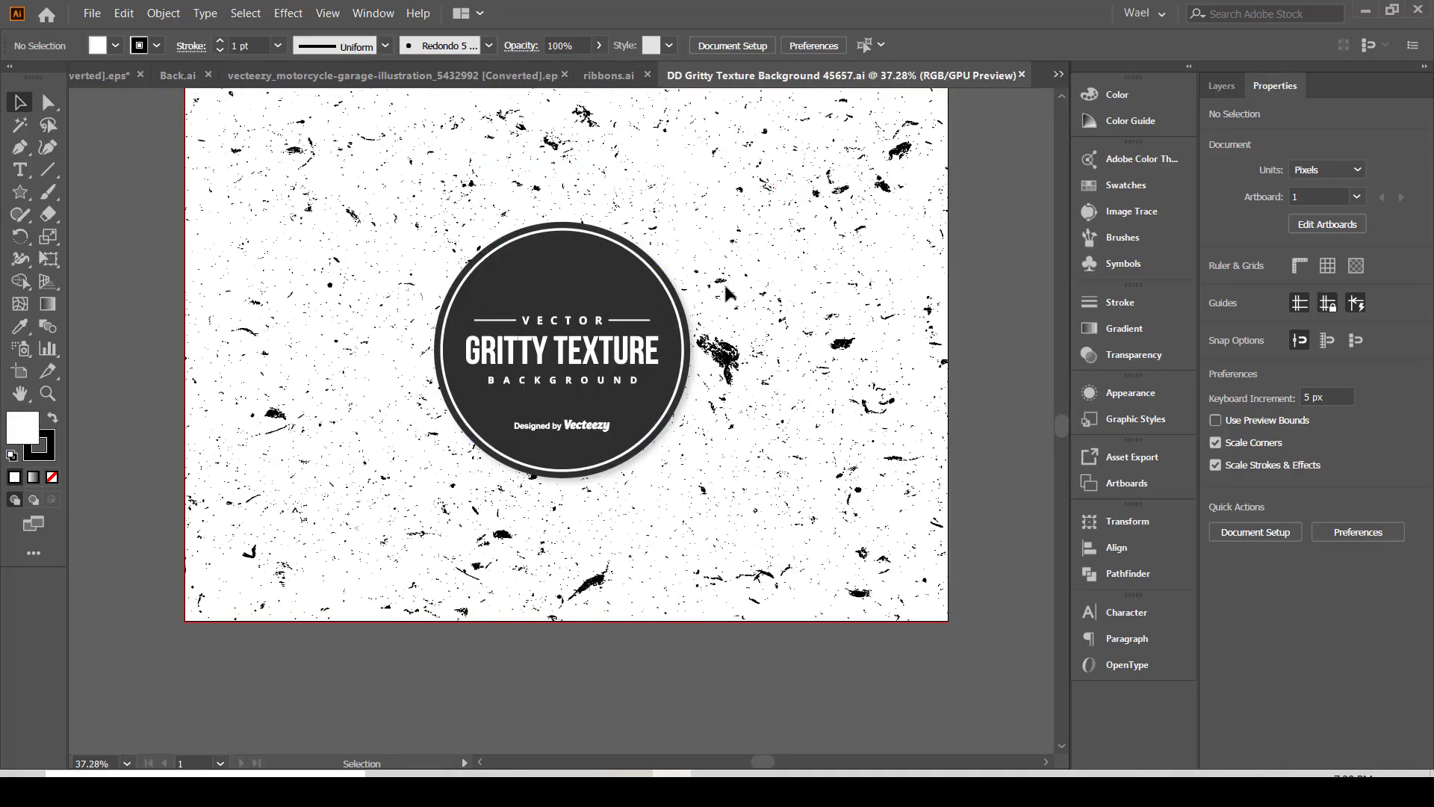
drag(725, 285, 677, 434)
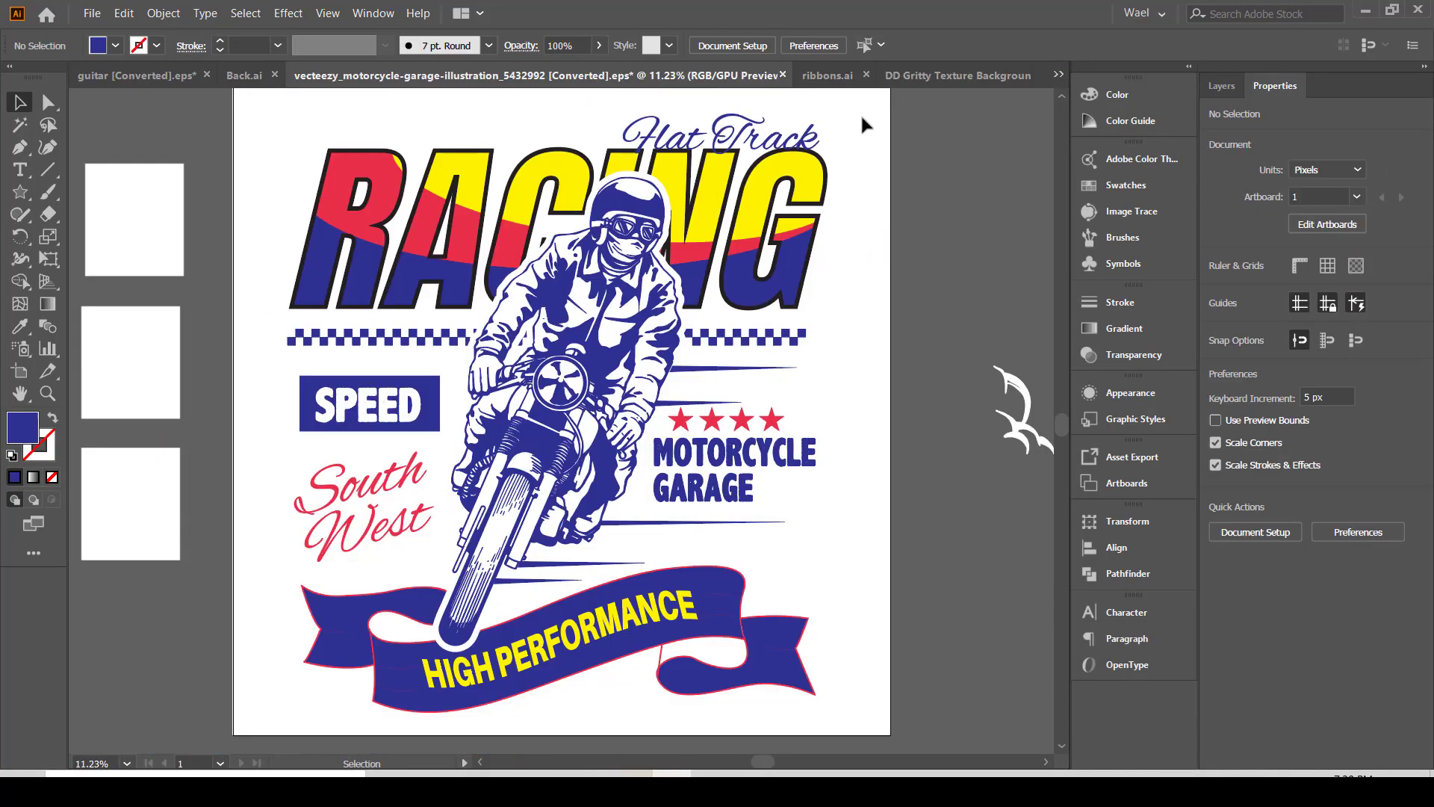
Return to the motorcycle design and group all of its artwork and lettering into one object
drag(862, 116, 282, 698)
key(ctrl+g)
click(882, 485)
key(ctrl+shift+z)
key(ctrl+z)
key(ctrl+shift+z)
Make an opacity mask for the grouped design with Clip off, and paste the grit texture into the mask
click(1134, 354)
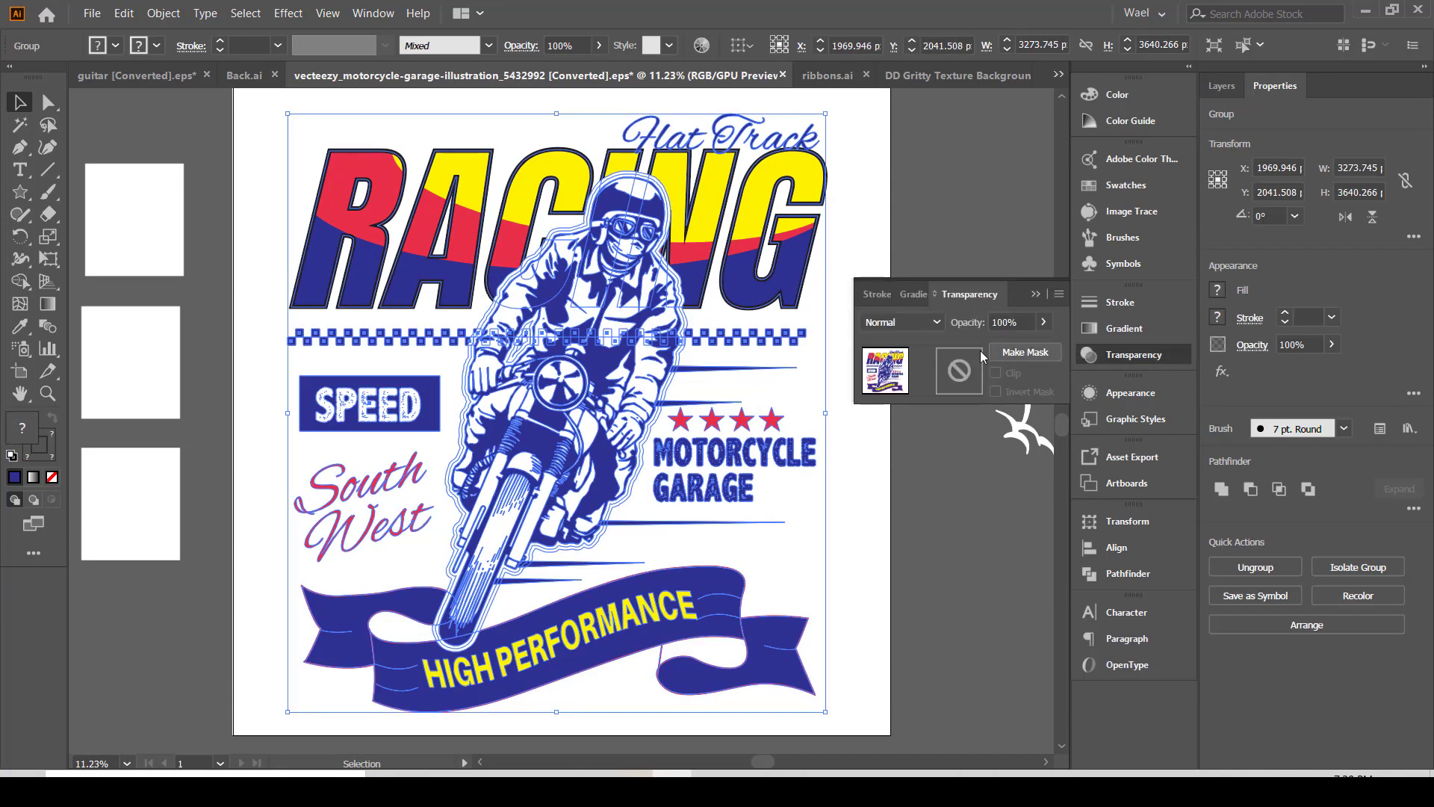
click(1024, 351)
click(958, 376)
key(ctrl+f)
Fill the grit texture inside the opacity mask with black
click(115, 45)
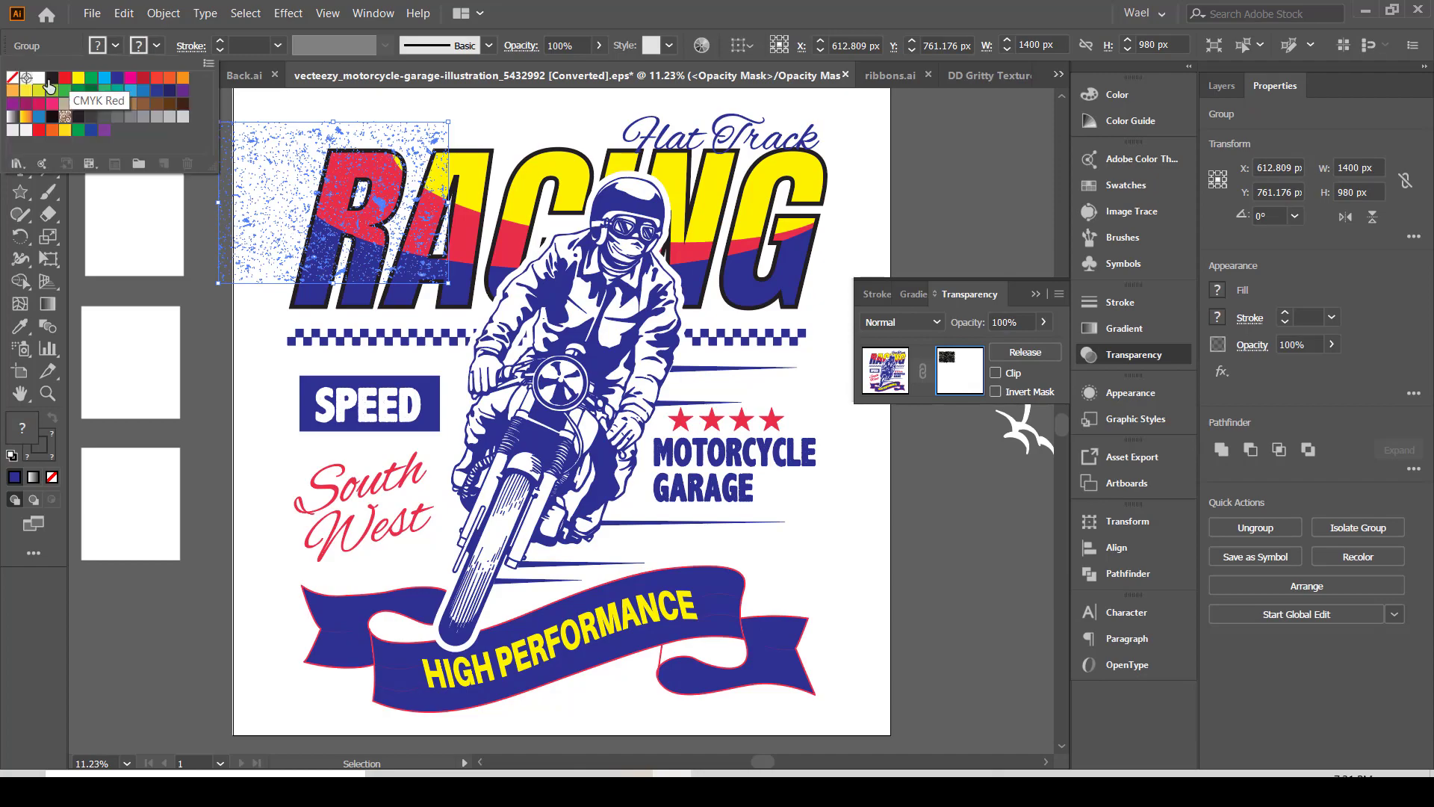
click(50, 79)
click(272, 333)
click(228, 359)
click(298, 219)
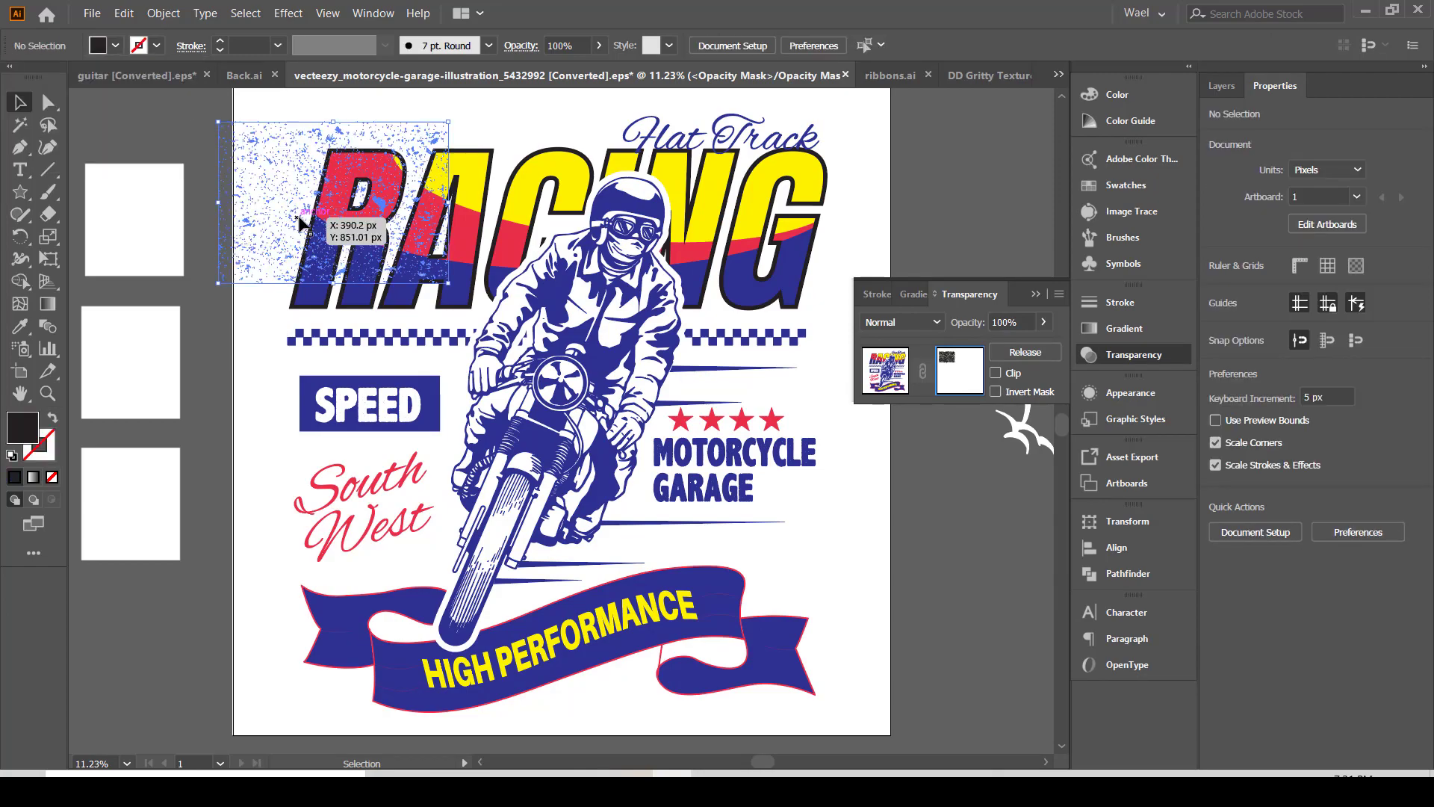
Enlarge and stretch the grit texture to cover the entire design, and leave opacity mask editing
drag(448, 282, 846, 479)
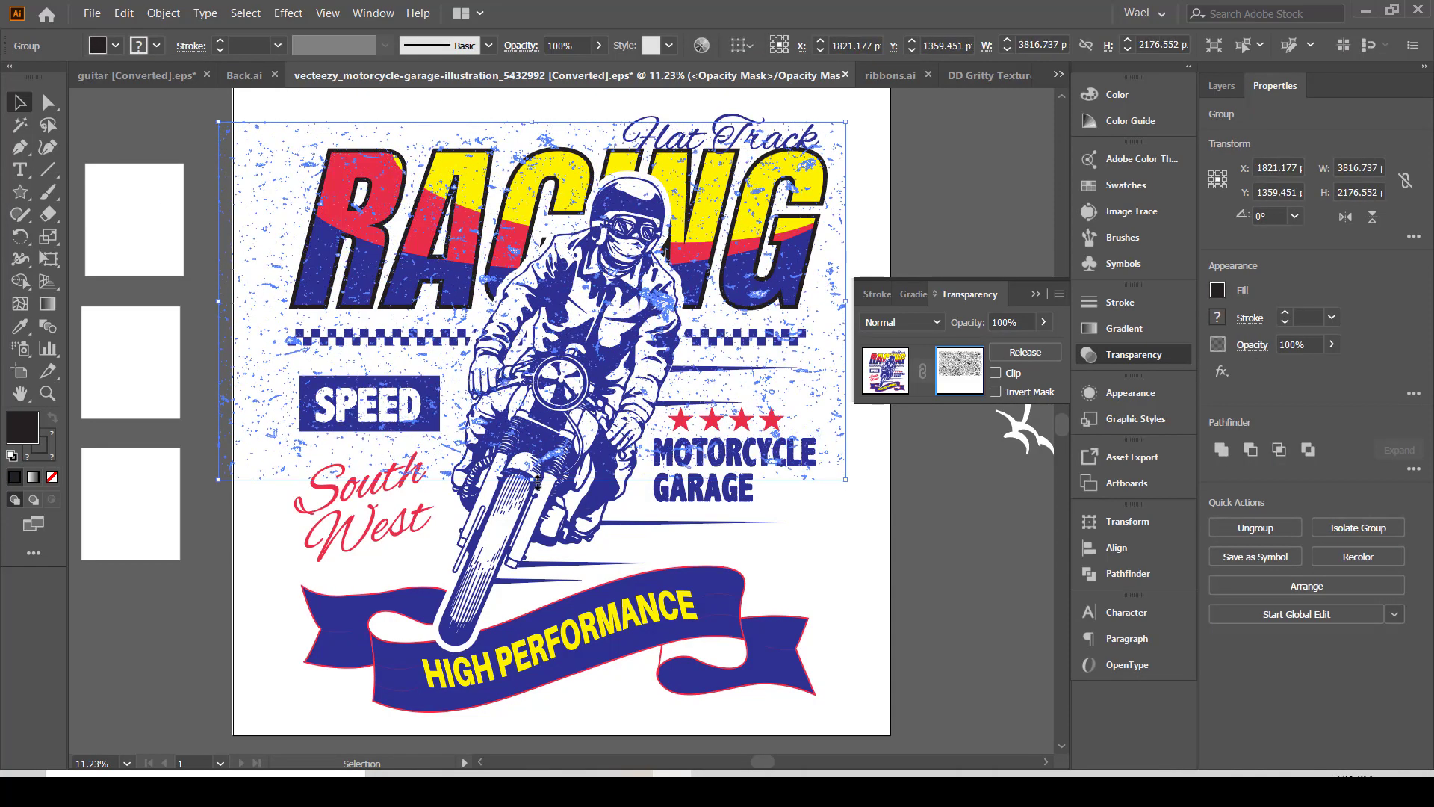
drag(537, 483, 564, 722)
click(885, 371)
click(970, 547)
click(1035, 294)
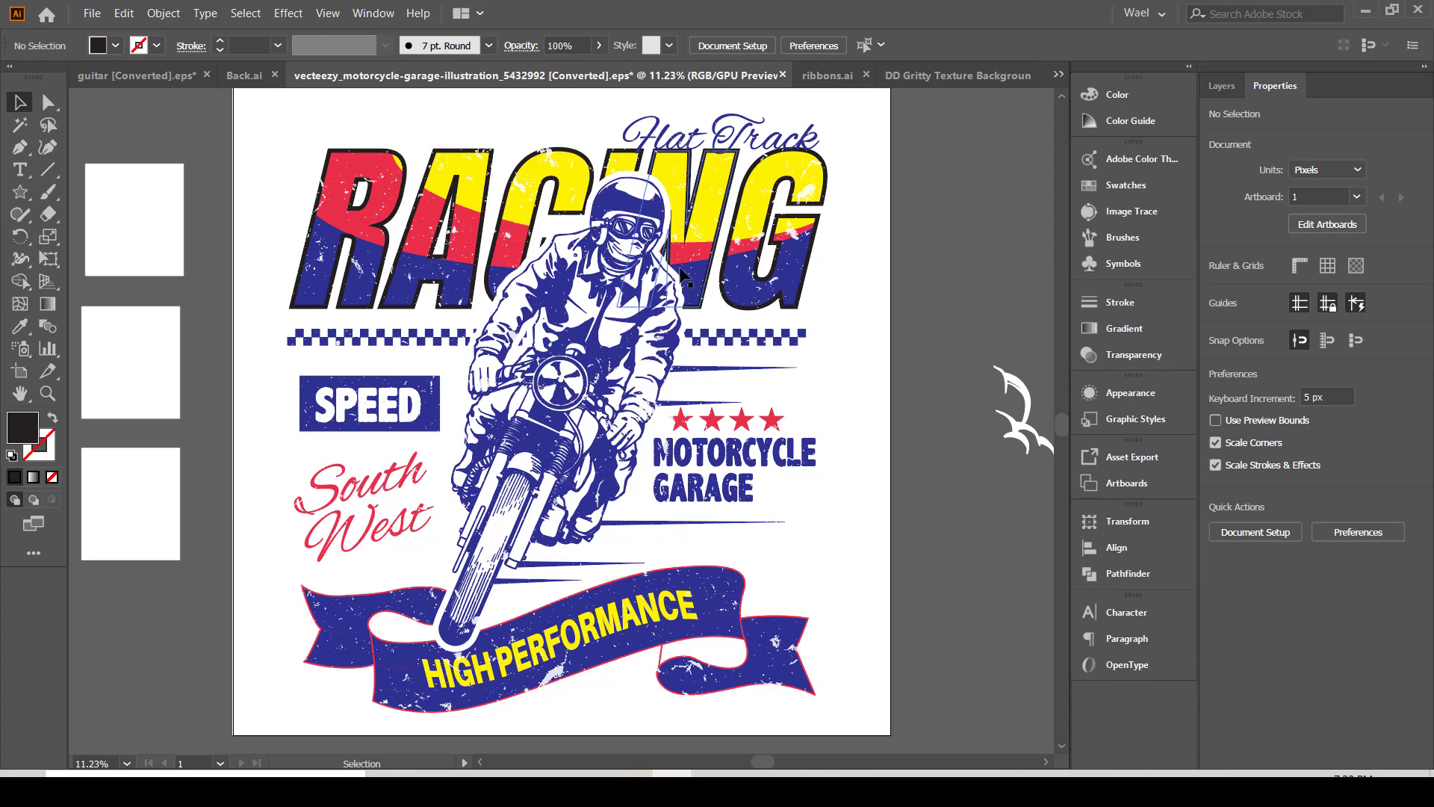
Open Export for Screens for the grouped design as an asset and set its PNG scale to 300 ppi
click(777, 194)
click(92, 13)
click(112, 317)
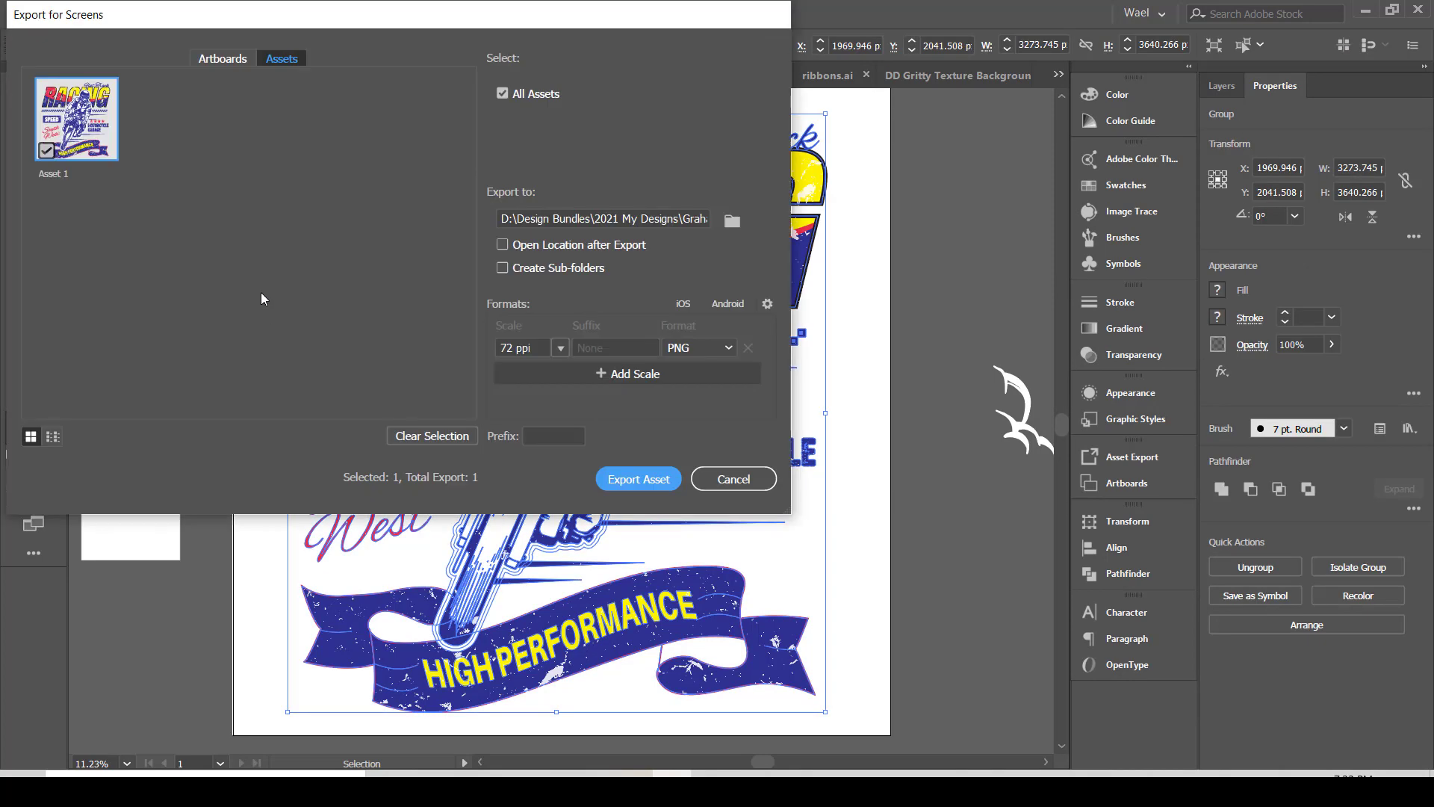
click(516, 349)
text(300)
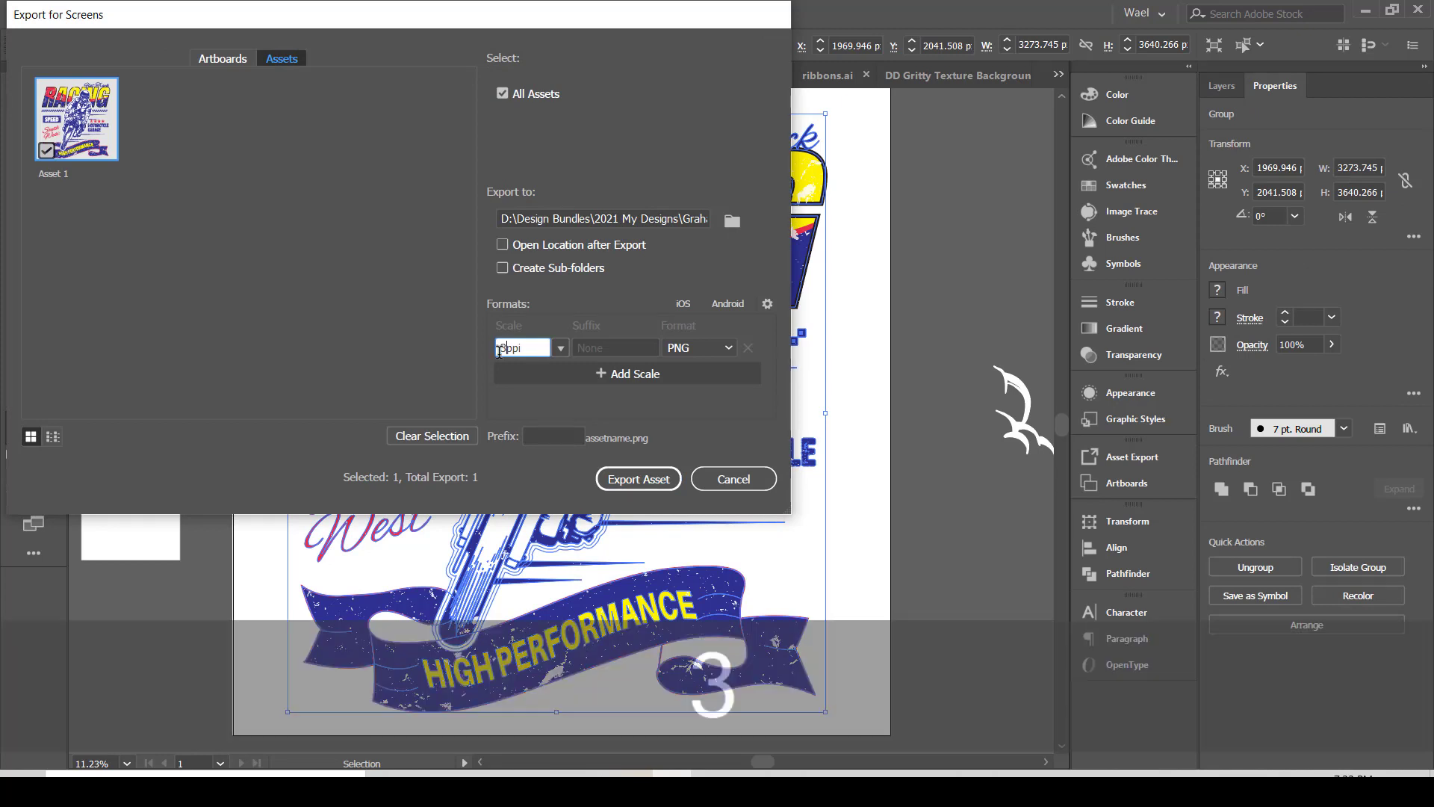
Add a second export format for the asset and set it to PDF
click(630, 378)
click(723, 375)
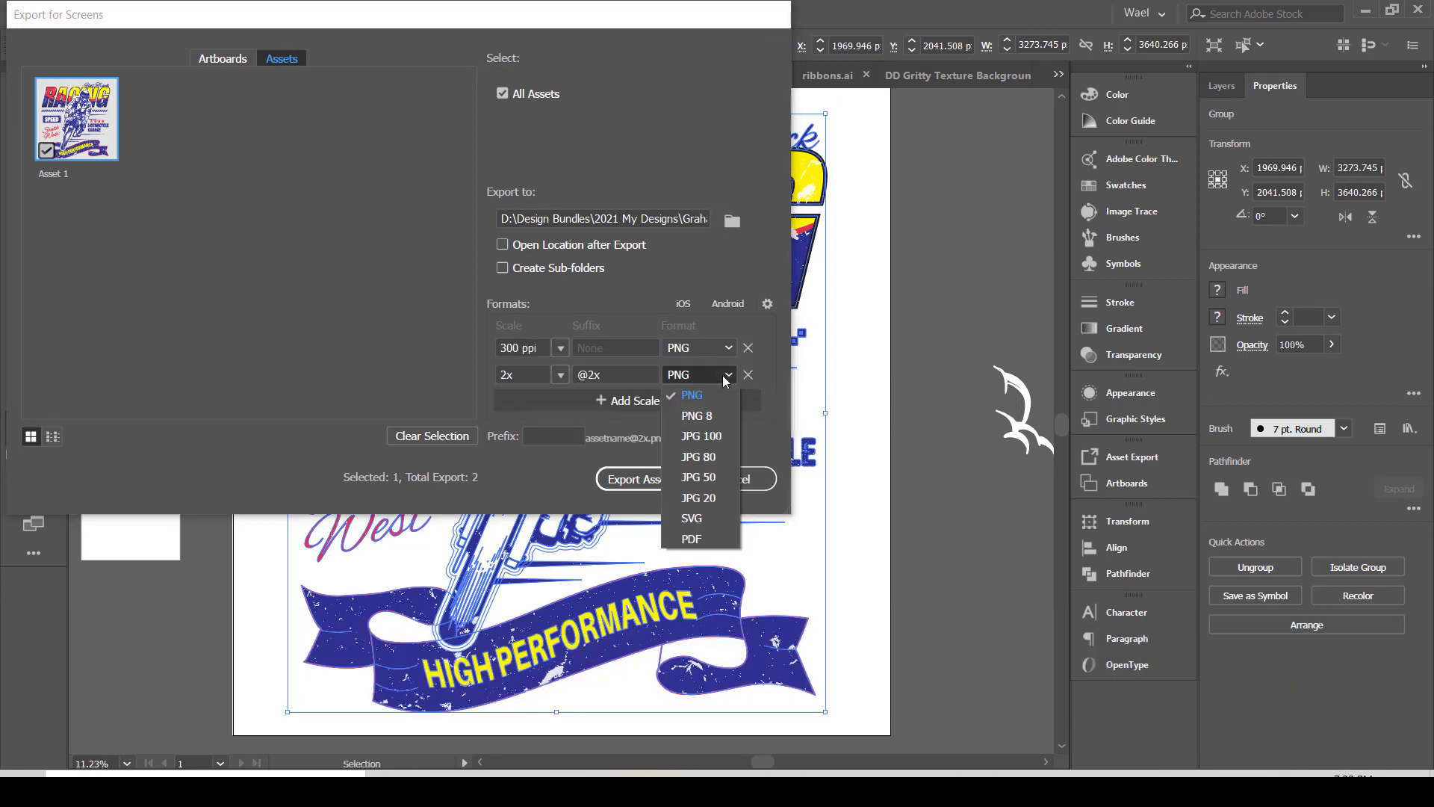
click(684, 535)
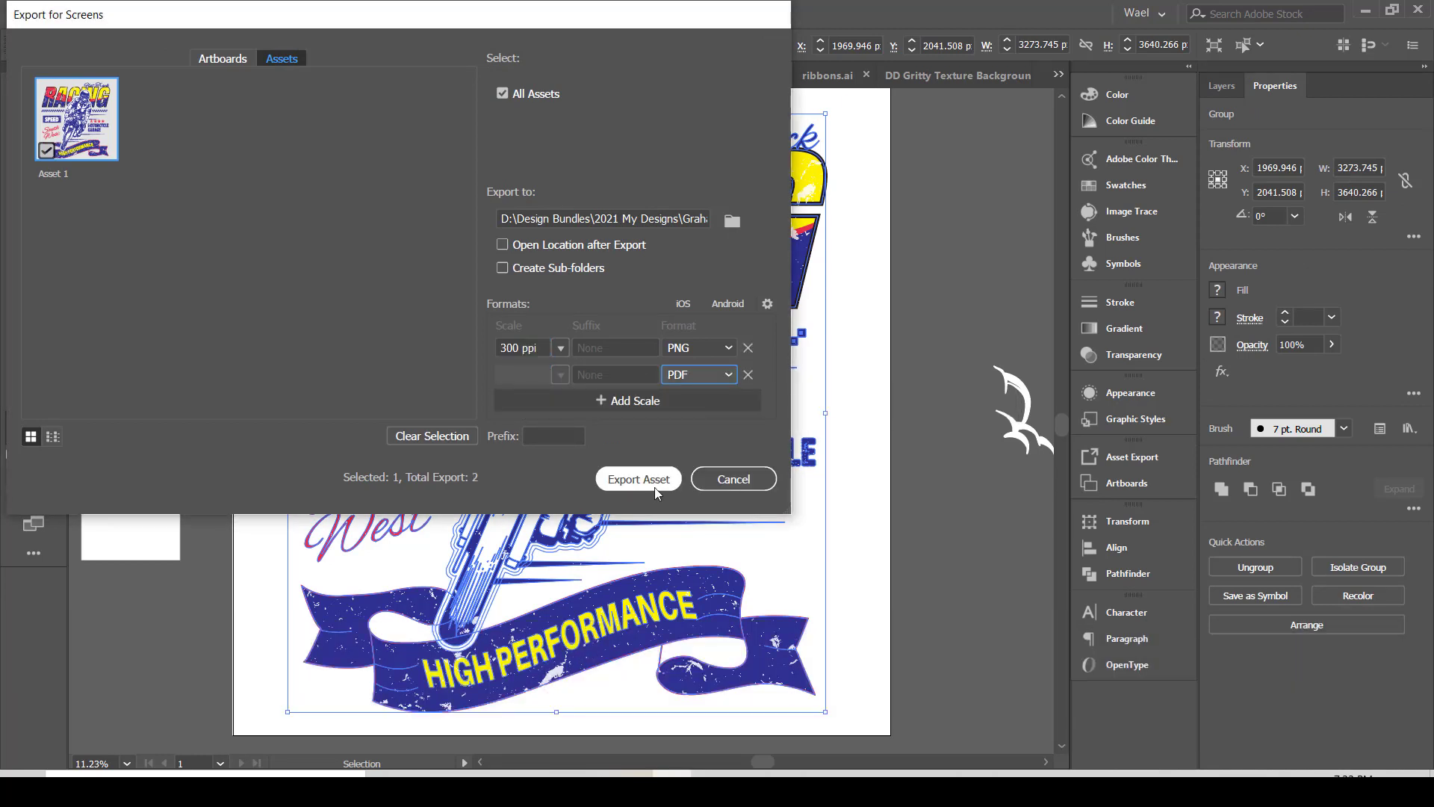
Set the asset's PNG resolution to 72 ppi and remove the additional PDF format
double_click(495, 347)
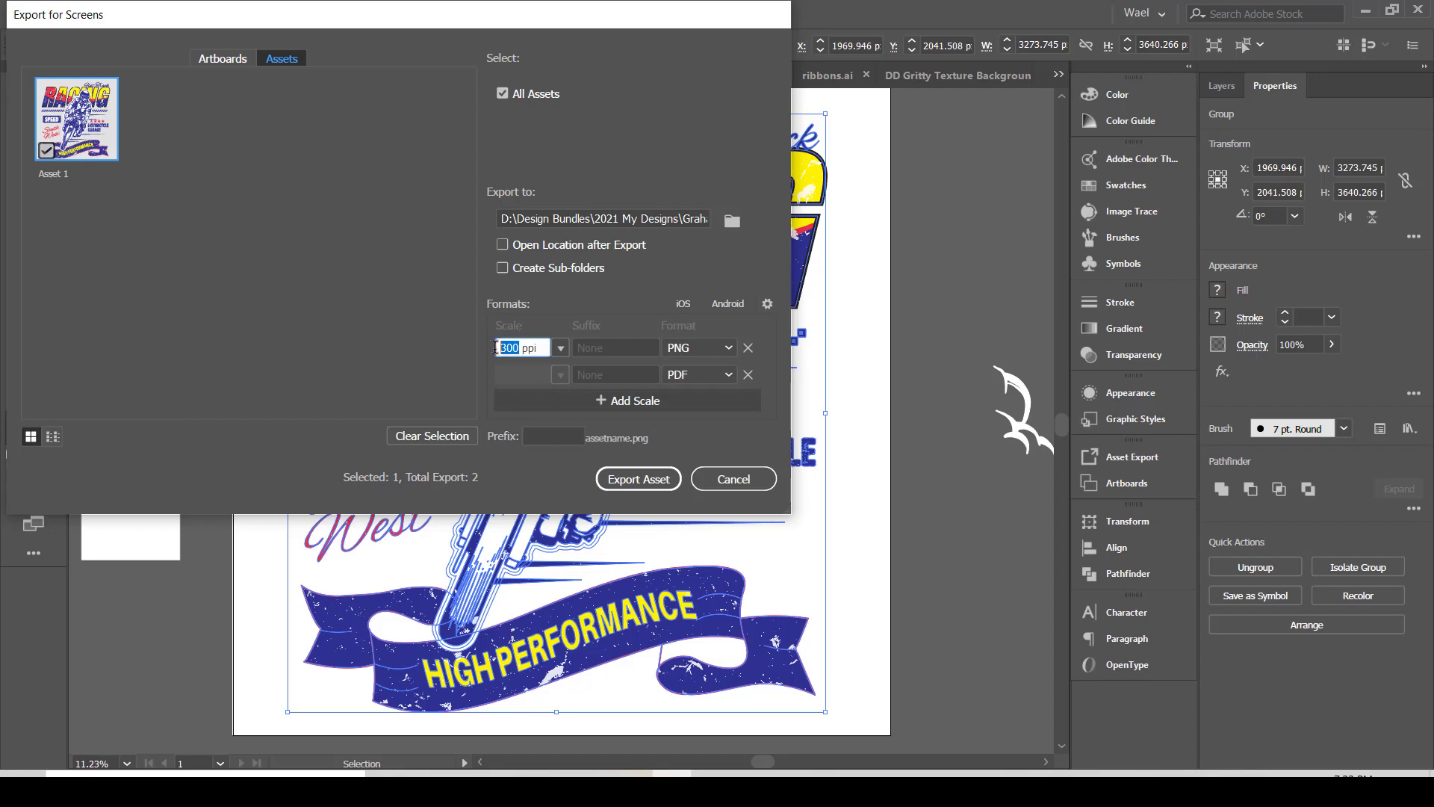
text(72)
click(748, 376)
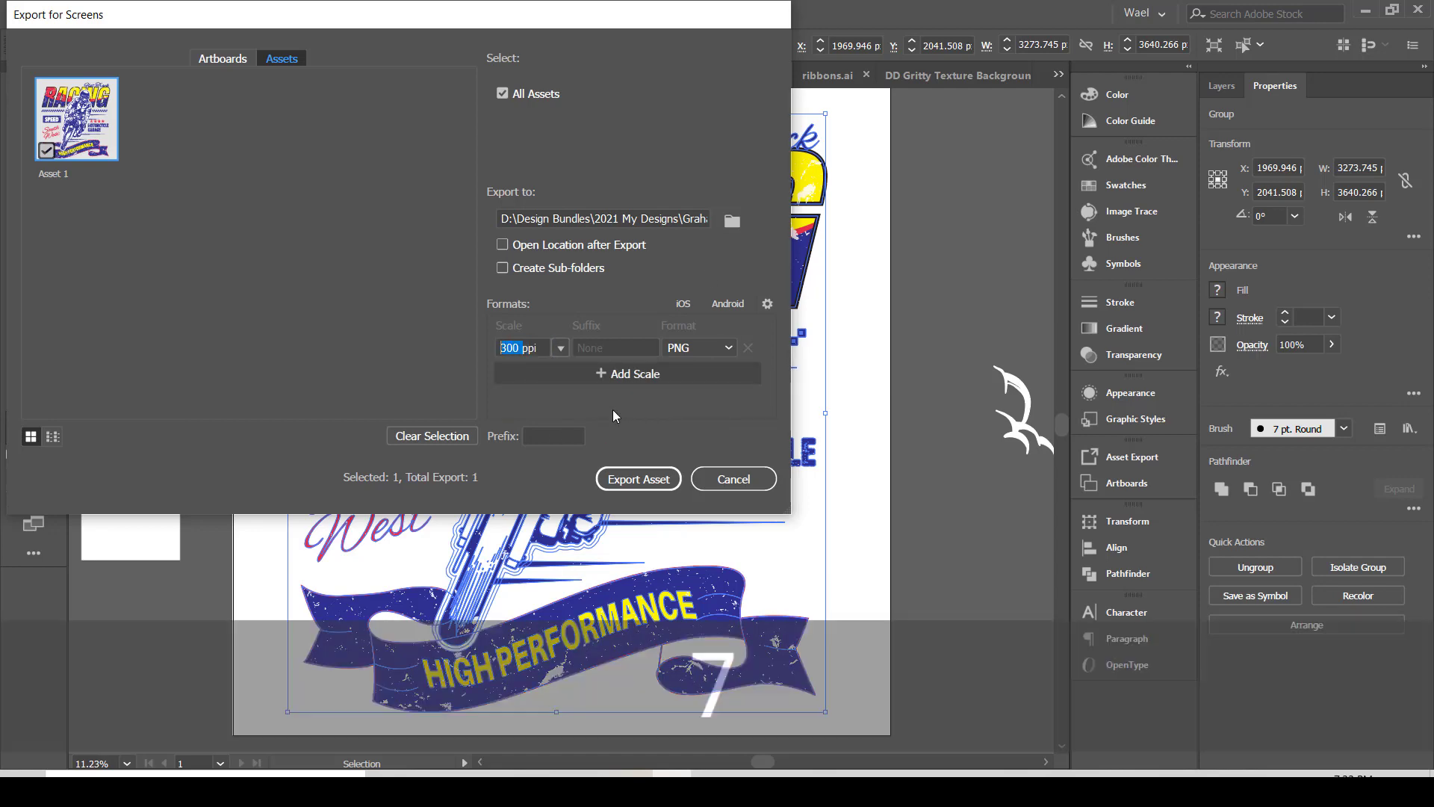
click(560, 348)
click(594, 552)
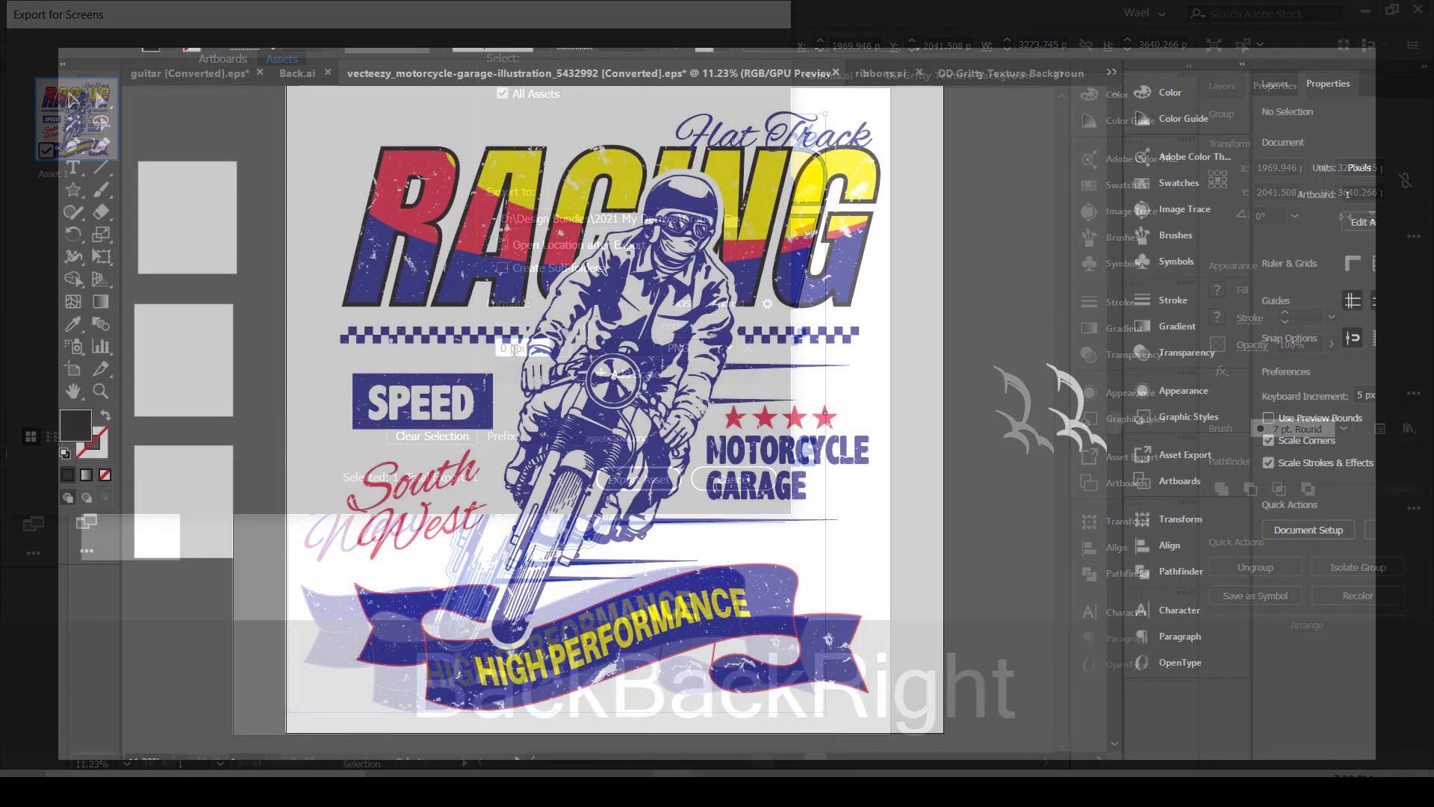